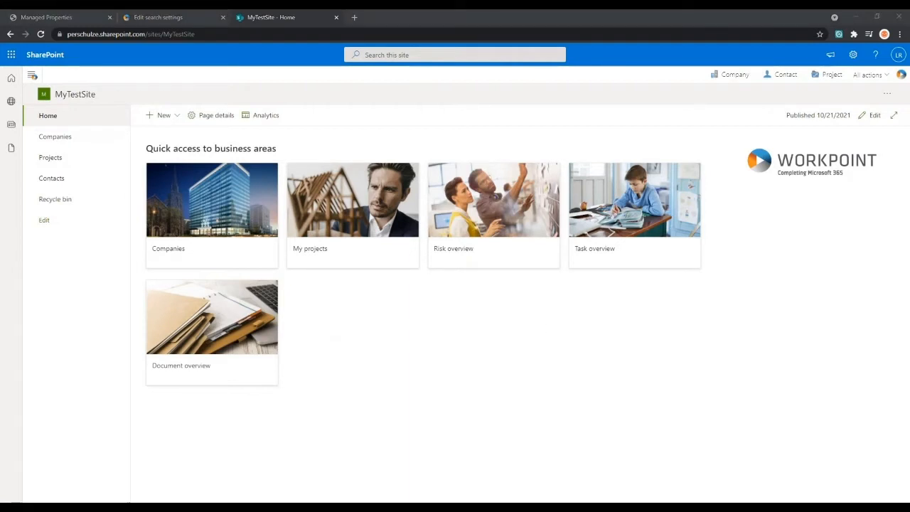
- Open the Risk overview page, search the risks for "incomplete", and clear the search
{"action": "left_click", "coordinate": [464, 342]}
{"action": "left_click", "coordinate": [496, 190]}
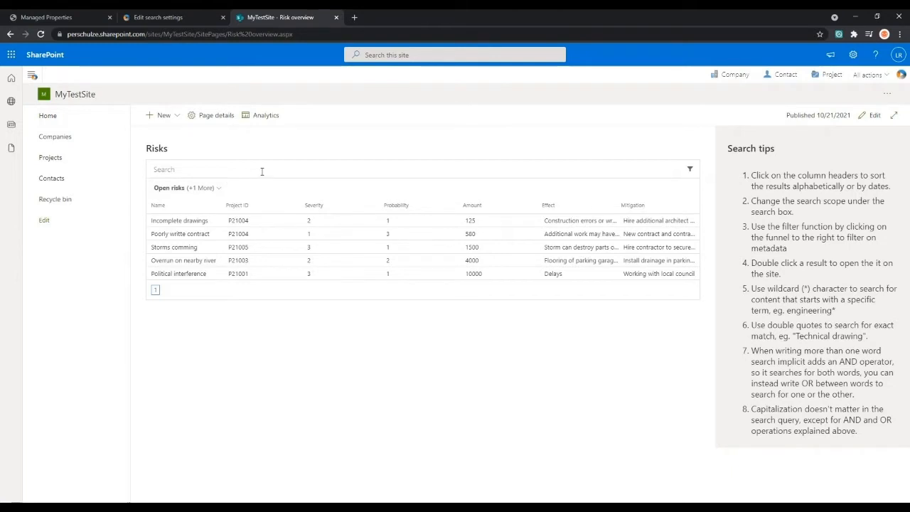
{"action": "left_click", "coordinate": [198, 171]}
{"action": "type", "text": "incomplete"}
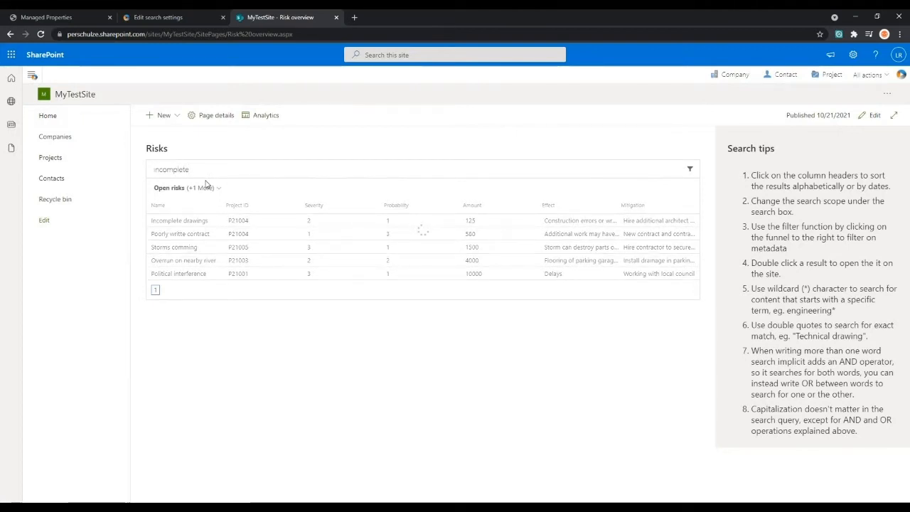
{"action": "key", "text": "ctrl+a"}
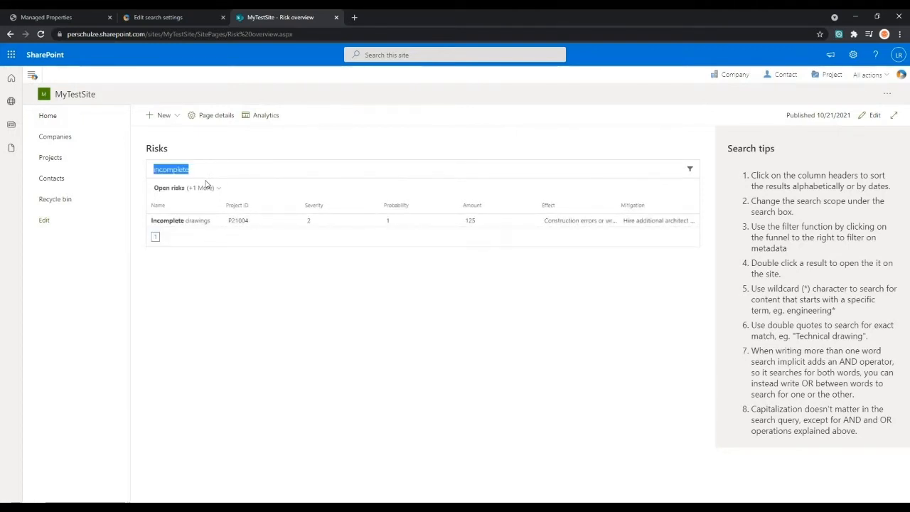
{"action": "key", "text": "BackSpace"}
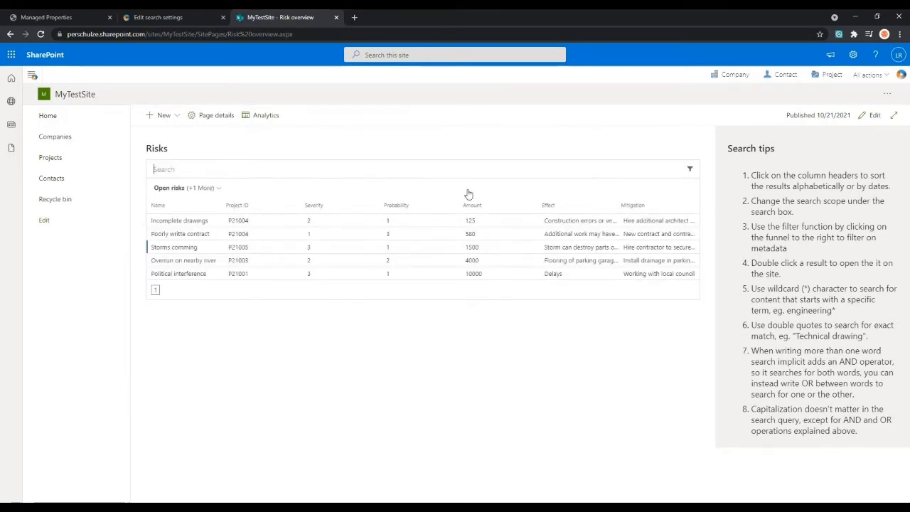
- Filter the open risks to severity 3, review the filtered list, and remove the severity filter
{"action": "left_click", "coordinate": [688, 170]}
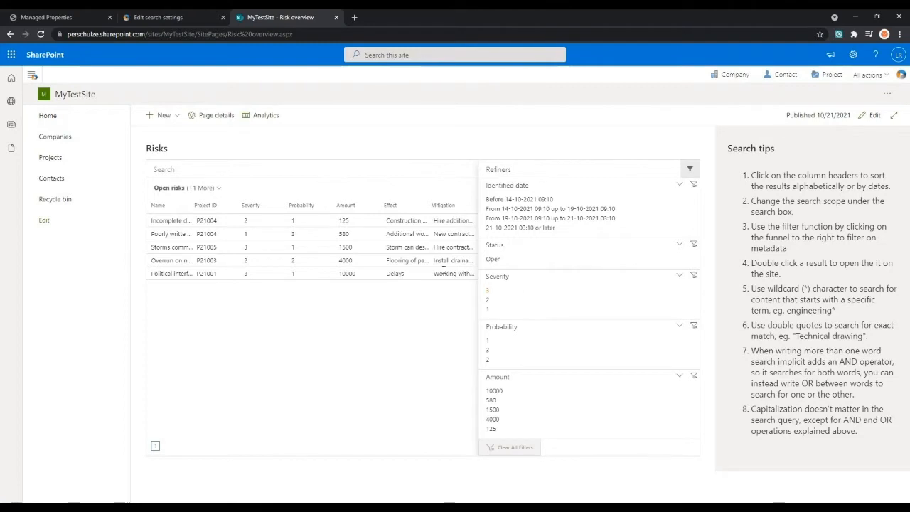
{"action": "left_click", "coordinate": [487, 291]}
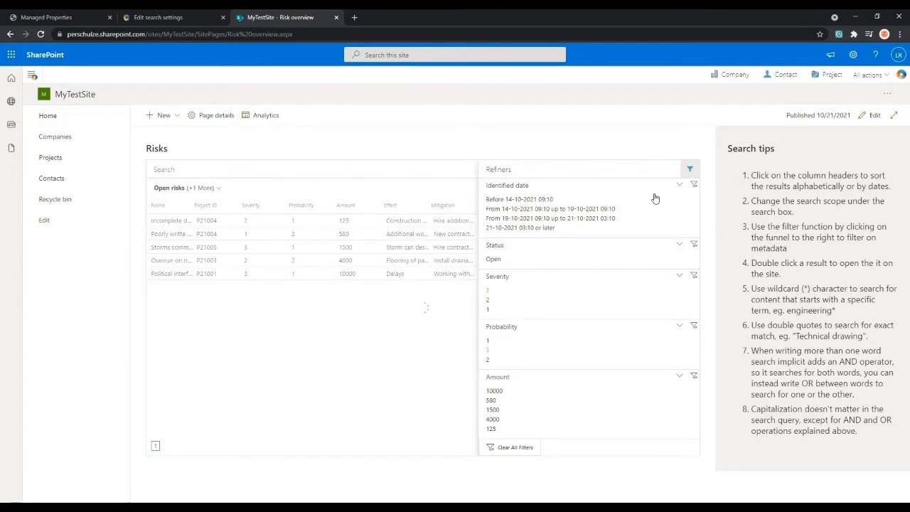
{"action": "left_click", "coordinate": [689, 169]}
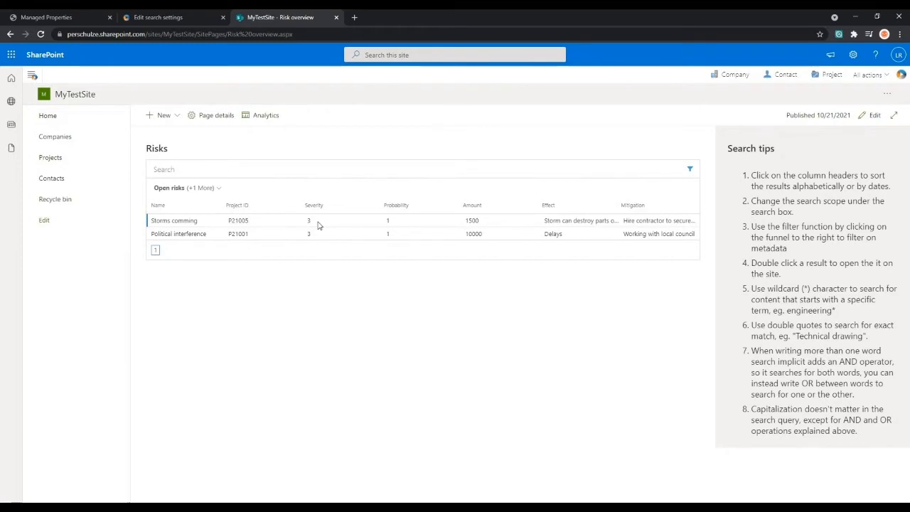
{"action": "left_click", "coordinate": [690, 169]}
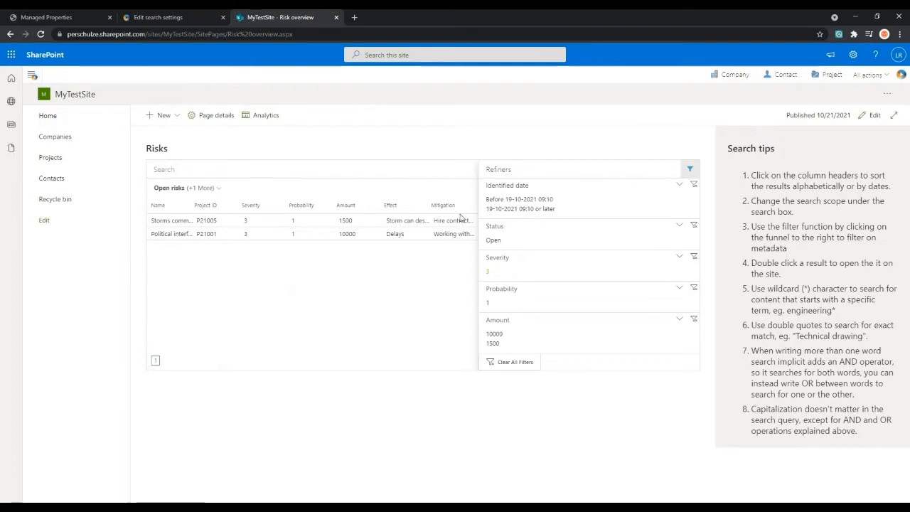
{"action": "left_click", "coordinate": [488, 271]}
{"action": "left_click", "coordinate": [690, 170]}
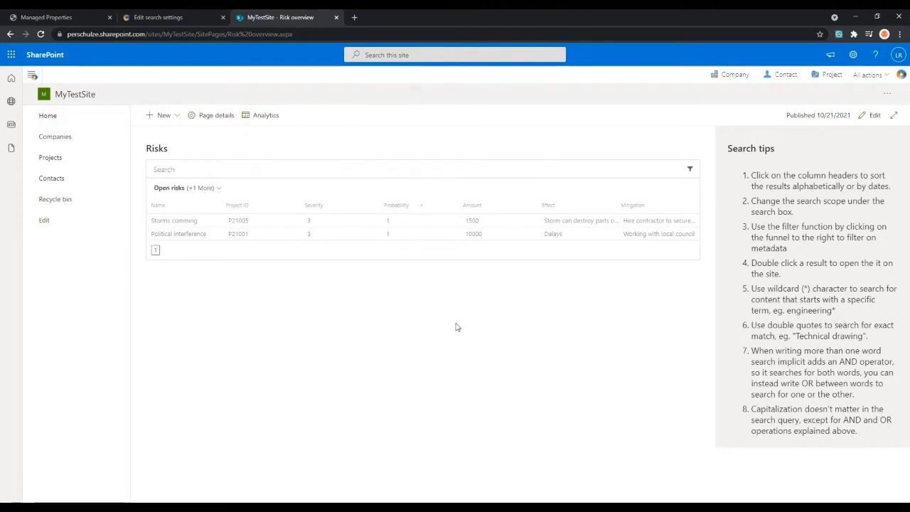
- Reopen the Risk overview from the home page, switch its search scope to All risks, and reload the page
{"action": "left_click", "coordinate": [76, 119]}
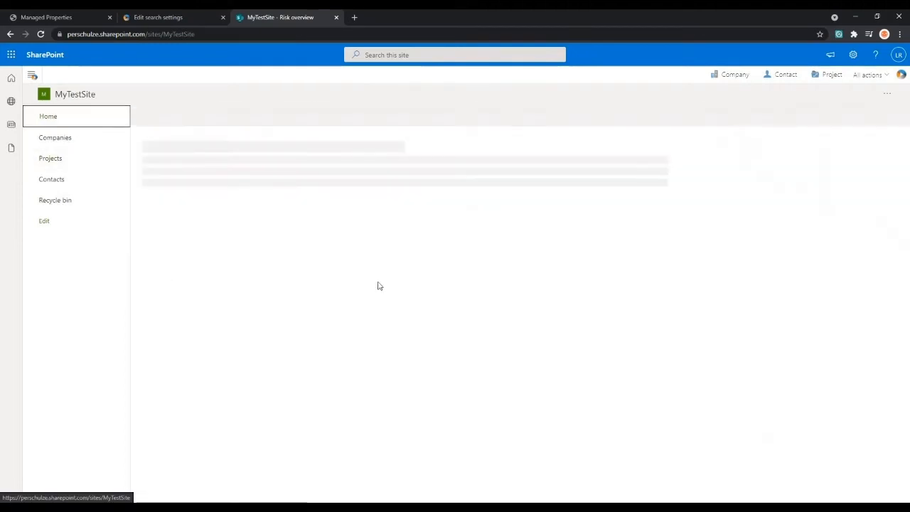
{"action": "left_click", "coordinate": [537, 223]}
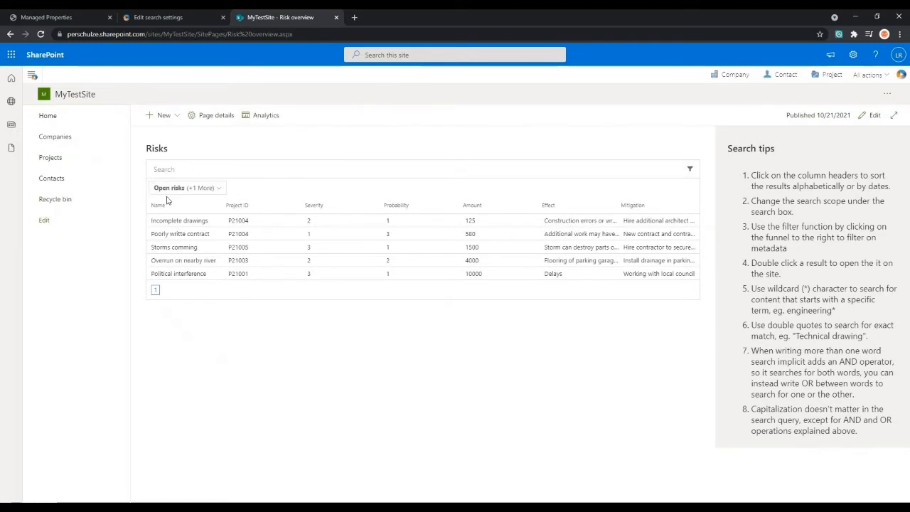
{"action": "left_click", "coordinate": [222, 192]}
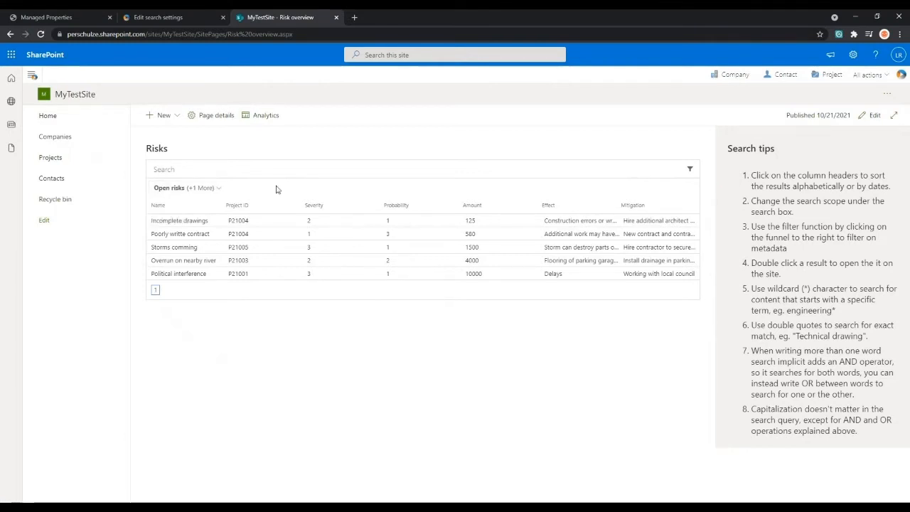
{"action": "left_click", "coordinate": [221, 189]}
{"action": "left_click", "coordinate": [171, 222]}
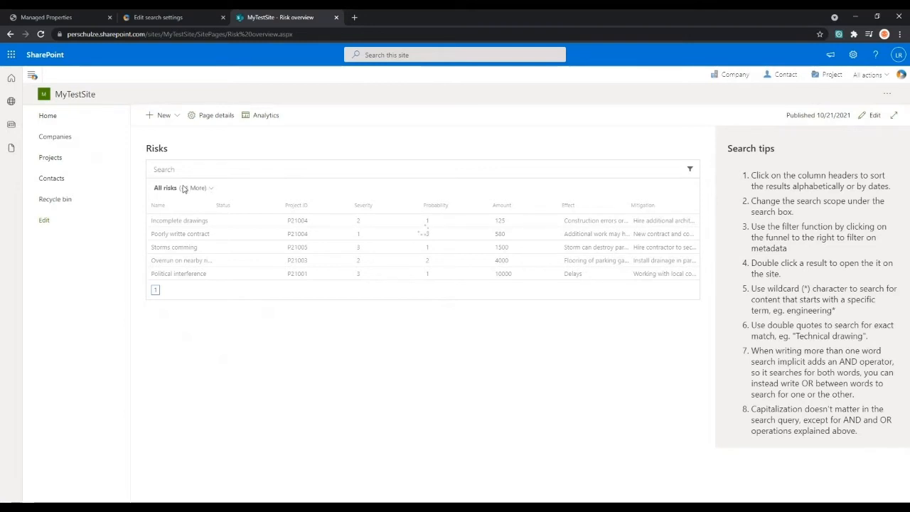
{"action": "key", "text": "F5"}
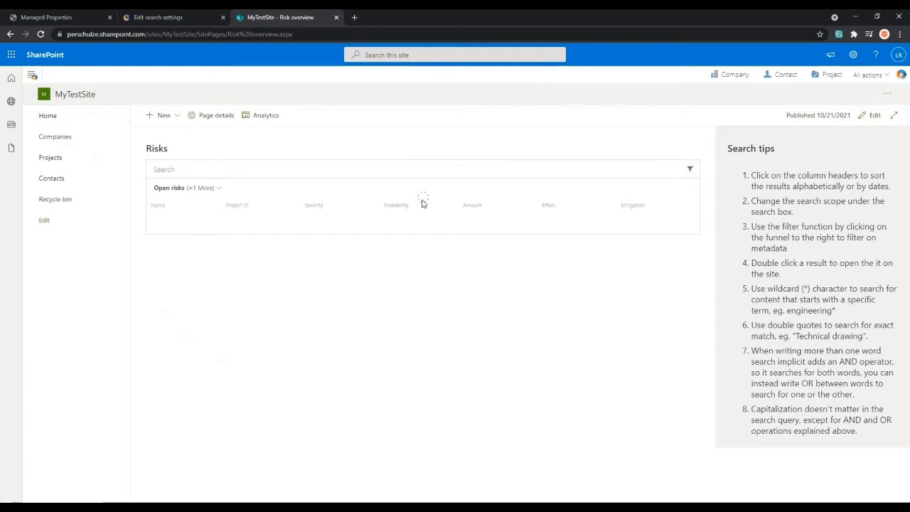
- Open the Task overview and sort My open tasks by due date in ascending and descending order, ending with Project ID ascending
{"action": "left_click", "coordinate": [81, 124]}
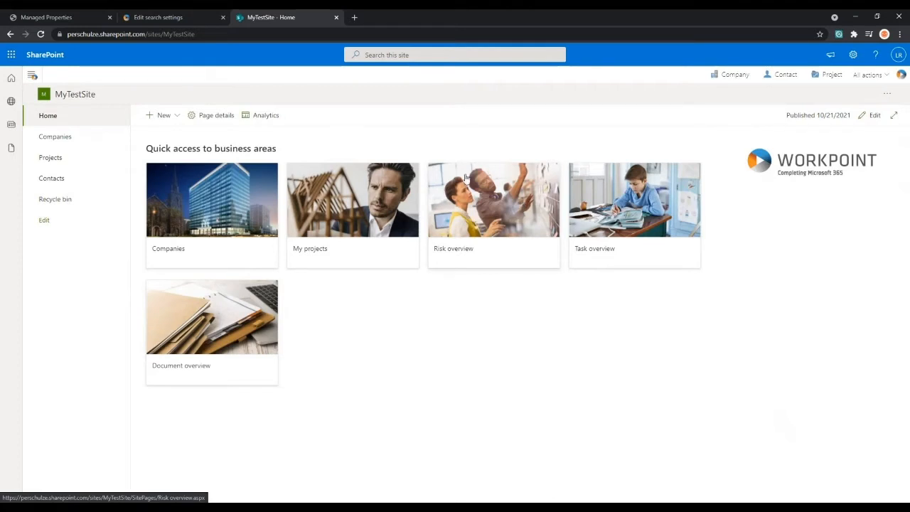
{"action": "left_click", "coordinate": [632, 211]}
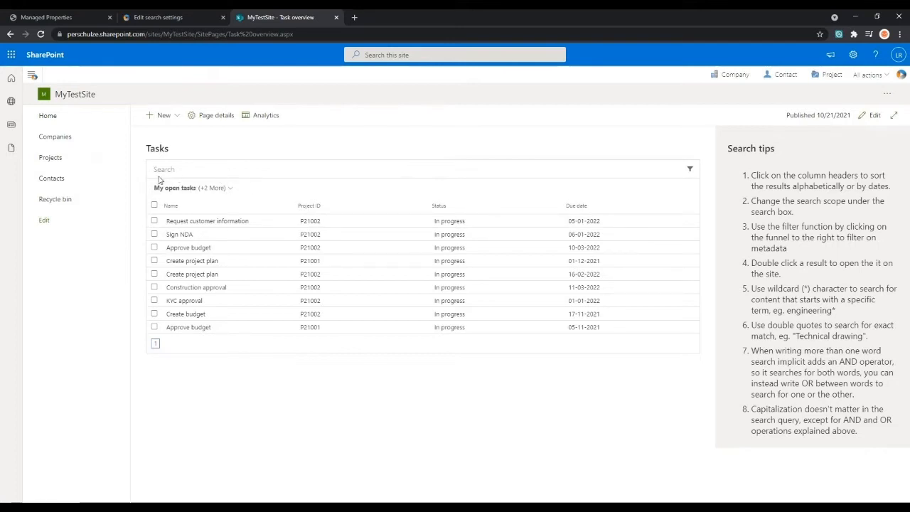
{"action": "left_click", "coordinate": [197, 169]}
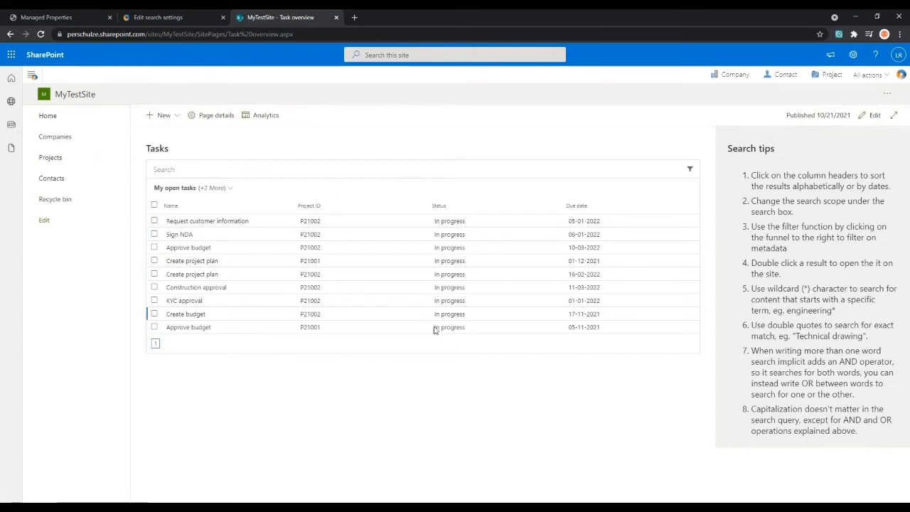
{"action": "left_click", "coordinate": [465, 171]}
{"action": "left_click", "coordinate": [579, 207]}
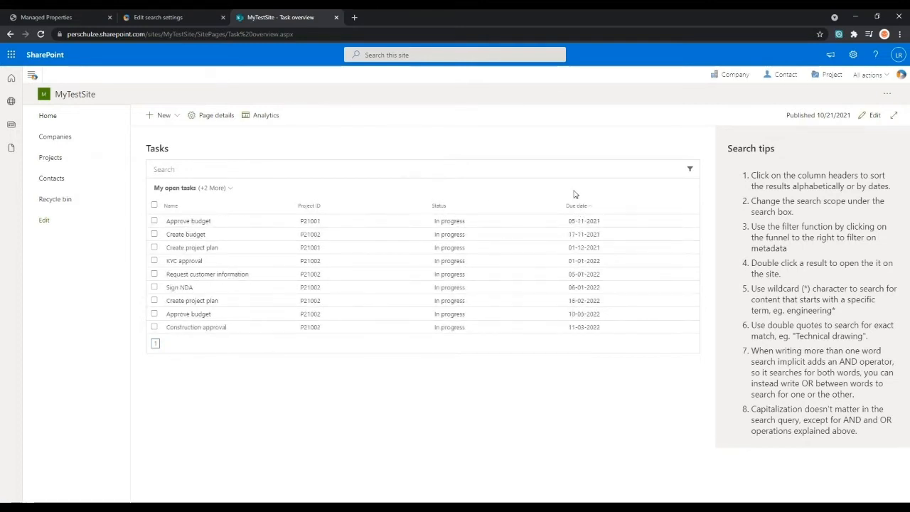
{"action": "left_click", "coordinate": [583, 208]}
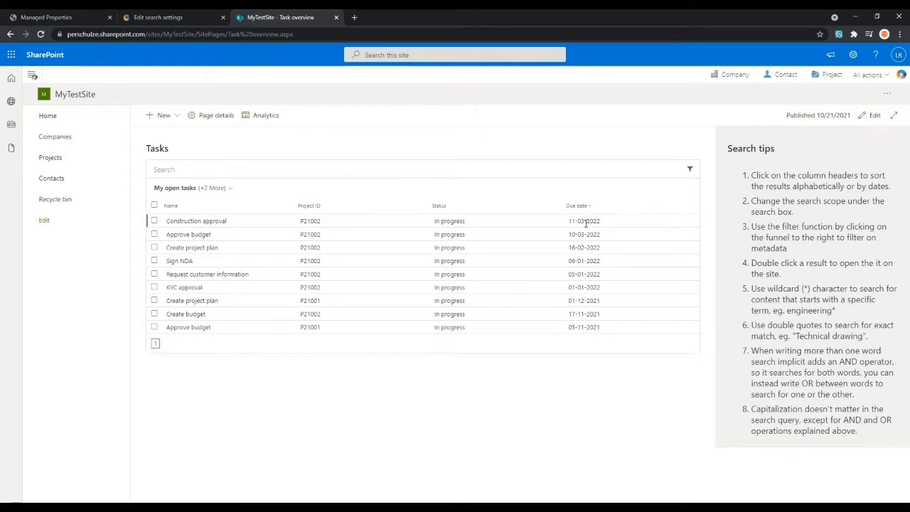
{"action": "left_click", "coordinate": [329, 206]}
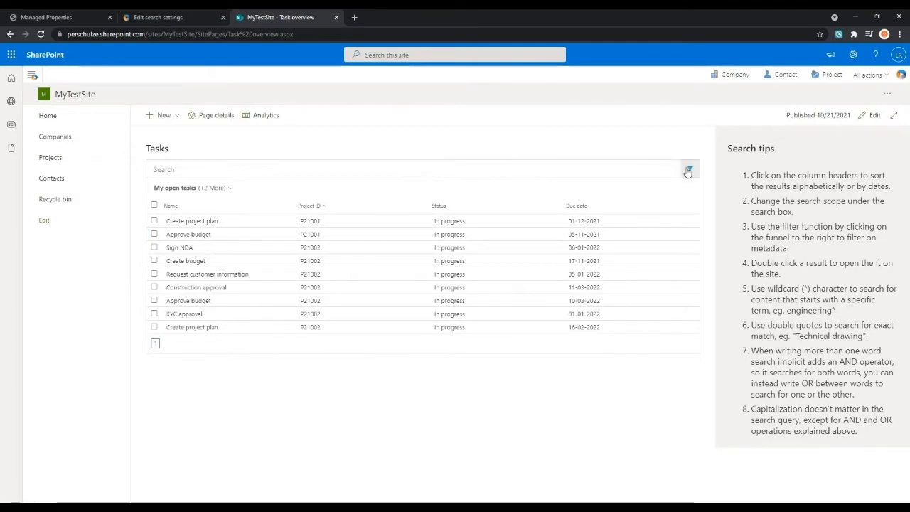
- Switch the task scope to Open tasks and on to All tasks, sorting the full list by ascending due date
{"action": "left_click", "coordinate": [230, 189]}
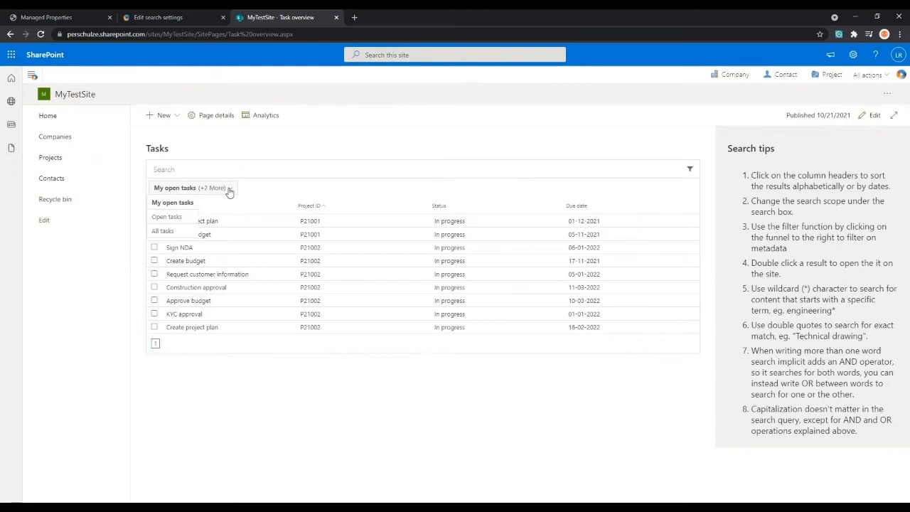
{"action": "left_click", "coordinate": [187, 218]}
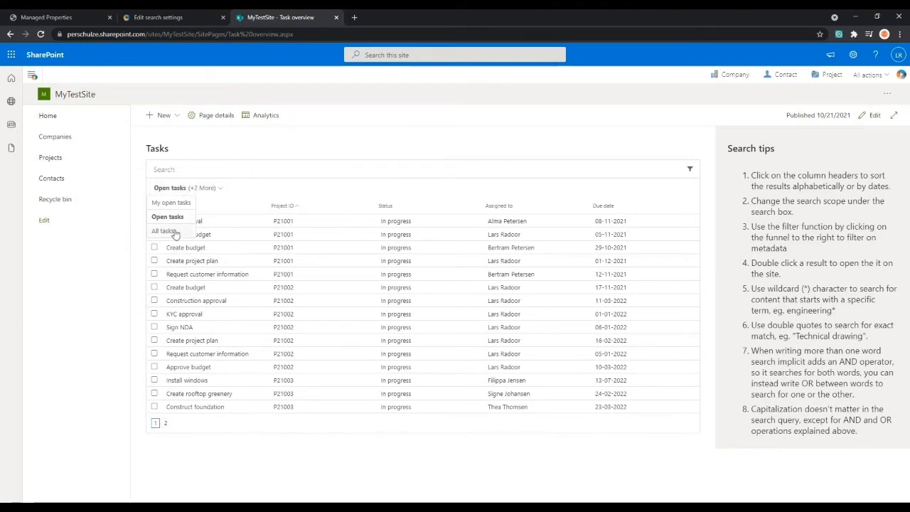
{"action": "left_click", "coordinate": [165, 231]}
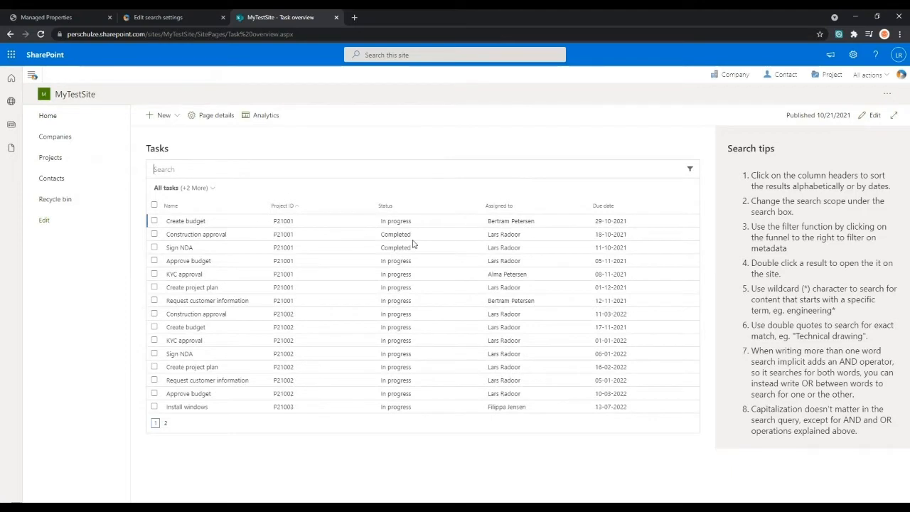
{"action": "left_click", "coordinate": [187, 188]}
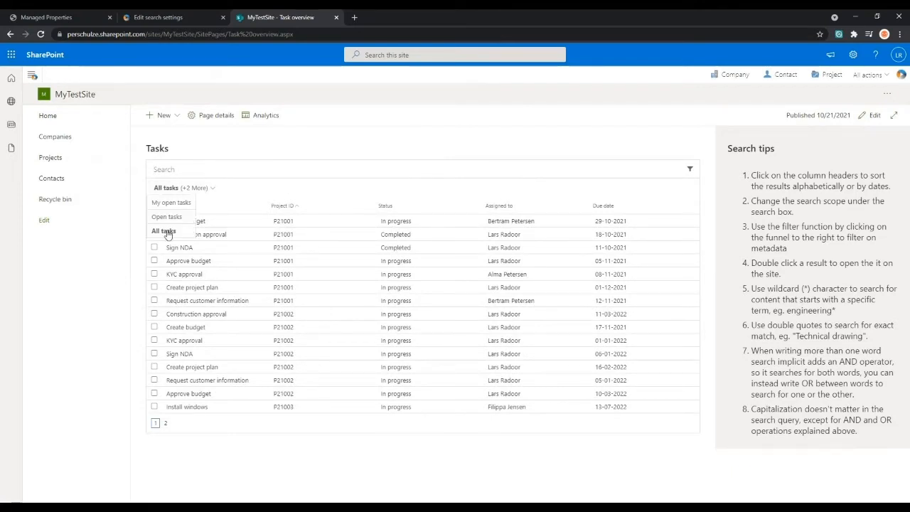
{"action": "left_click", "coordinate": [219, 172]}
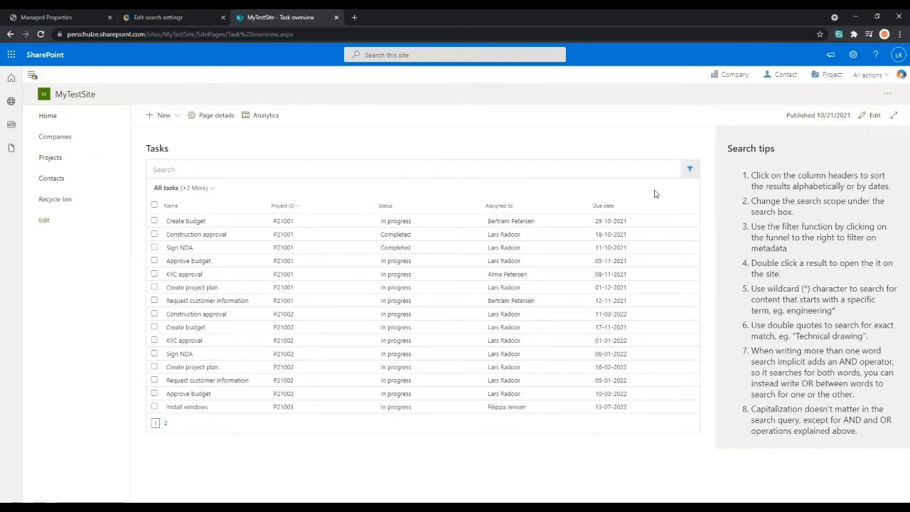
{"action": "left_click", "coordinate": [603, 205]}
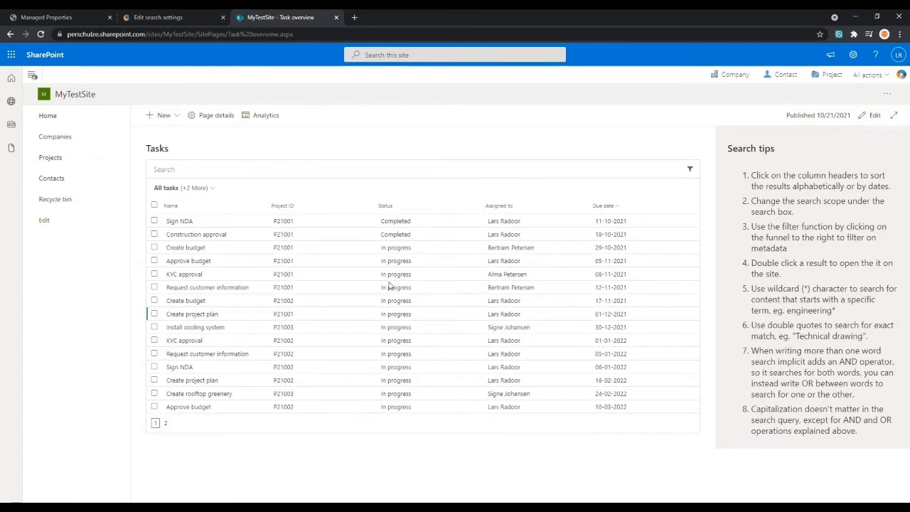
- Filter all tasks to the status Completed, then remove that filter and close the refiners
{"action": "left_click", "coordinate": [690, 169]}
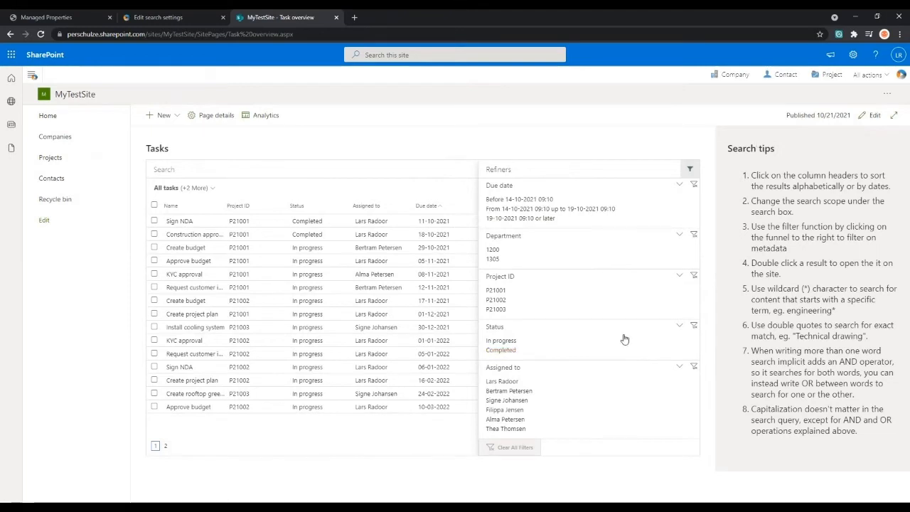
{"action": "left_click", "coordinate": [504, 352]}
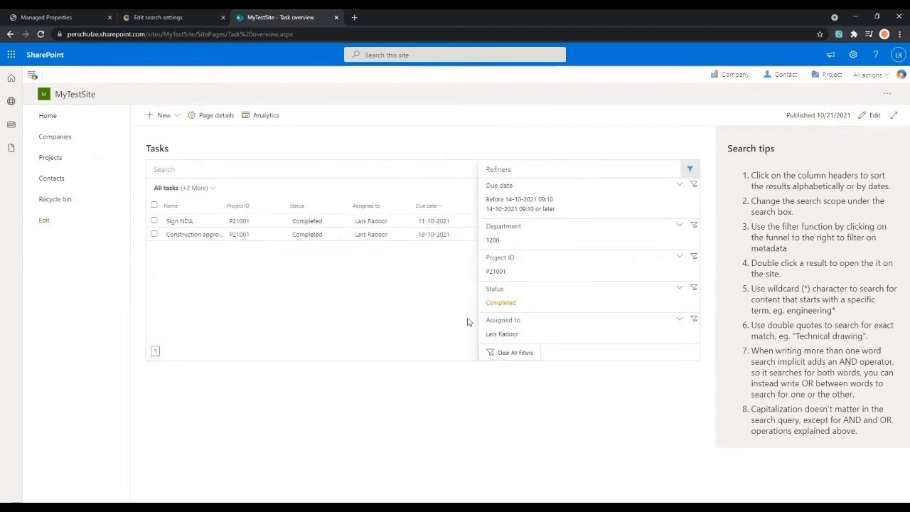
{"action": "left_click", "coordinate": [510, 306]}
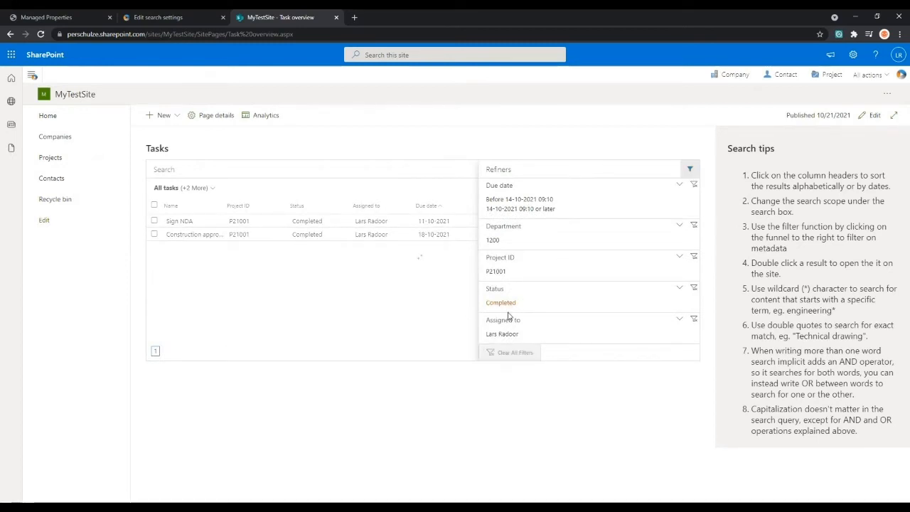
{"action": "left_click", "coordinate": [693, 171]}
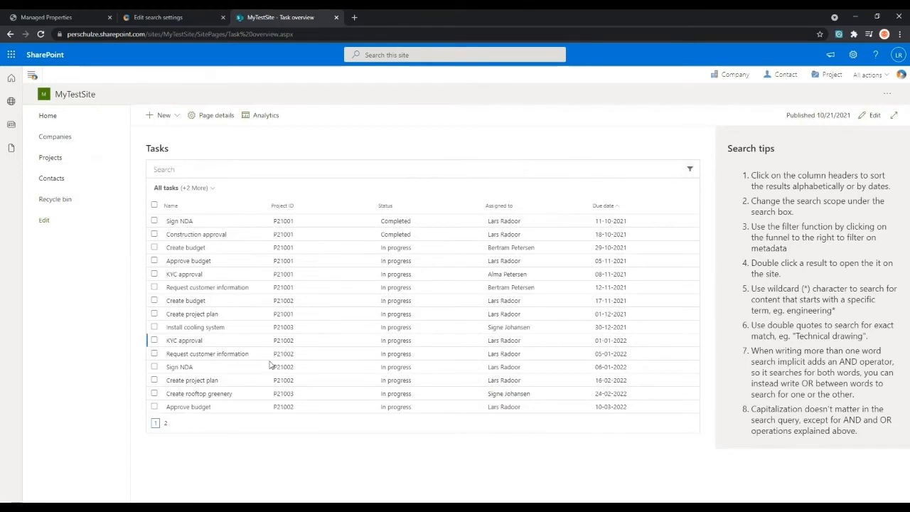
- Select four consecutive tasks from Request customer information (P21001) through Install cooling system (P21003) and open the Send to options for batch updating
{"action": "left_click", "coordinate": [154, 287]}
{"action": "left_click", "coordinate": [154, 300]}
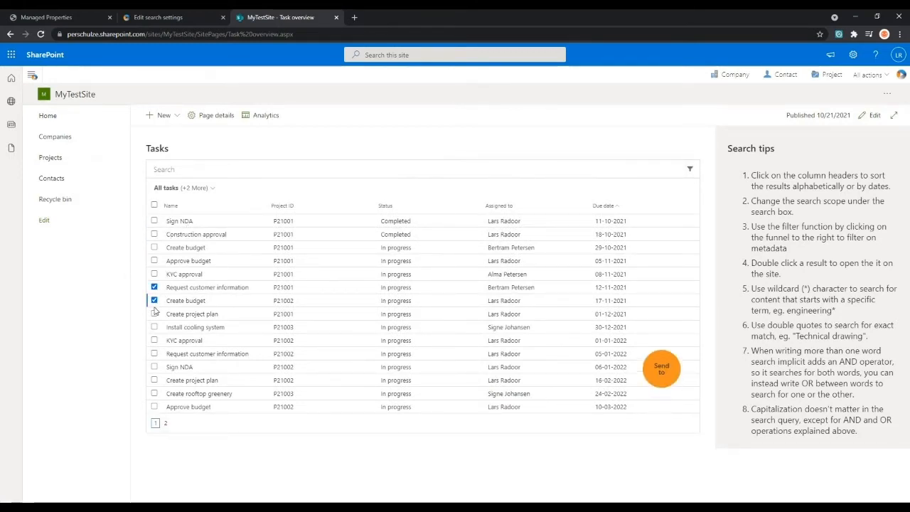
{"action": "left_click", "coordinate": [154, 327]}
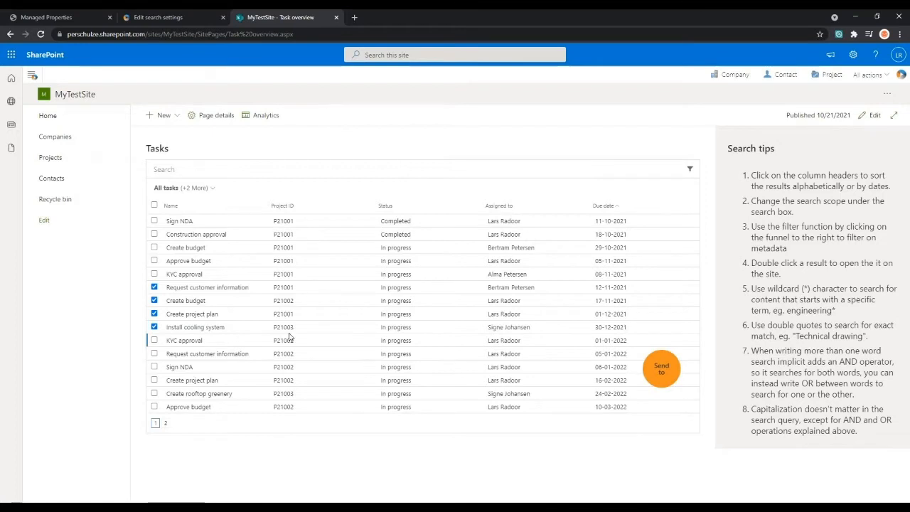
{"action": "left_click", "coordinate": [667, 373]}
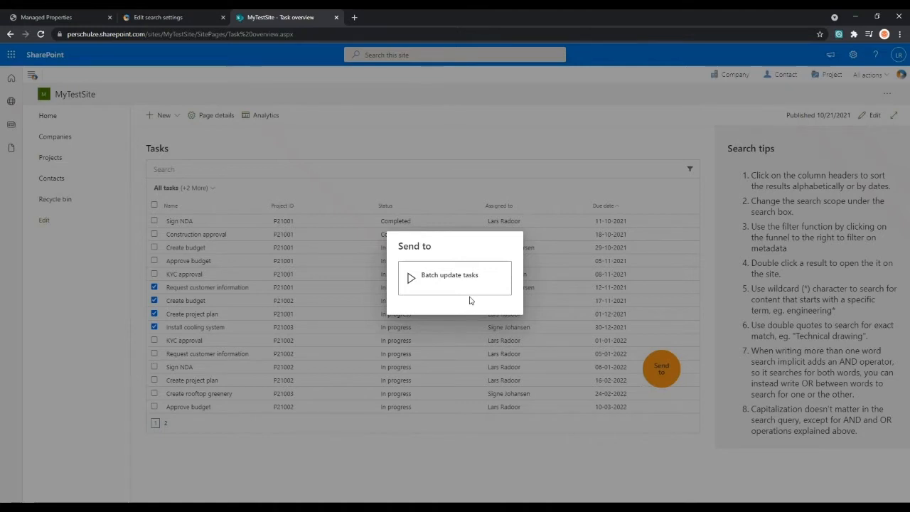
{"action": "left_click", "coordinate": [469, 266]}
- Switch the task list's search scope back to My open tasks
{"action": "left_click", "coordinate": [196, 189]}
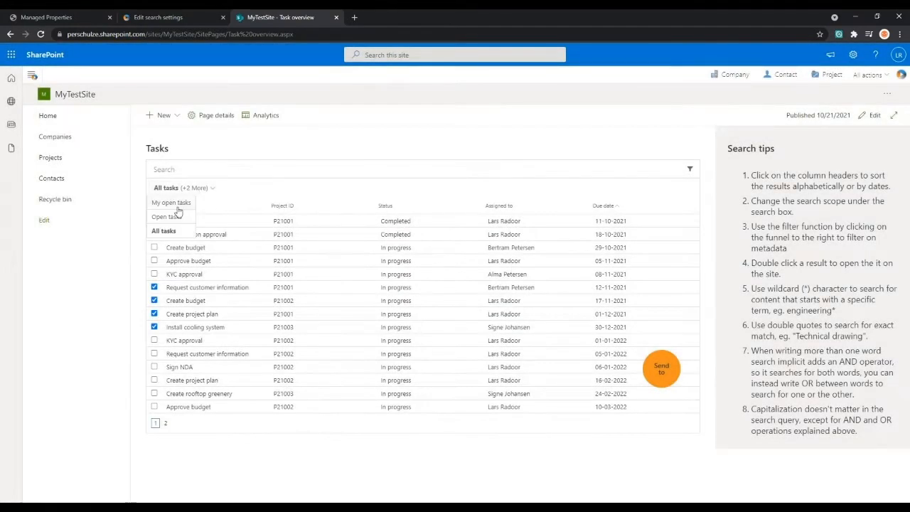
{"action": "left_click", "coordinate": [178, 208]}
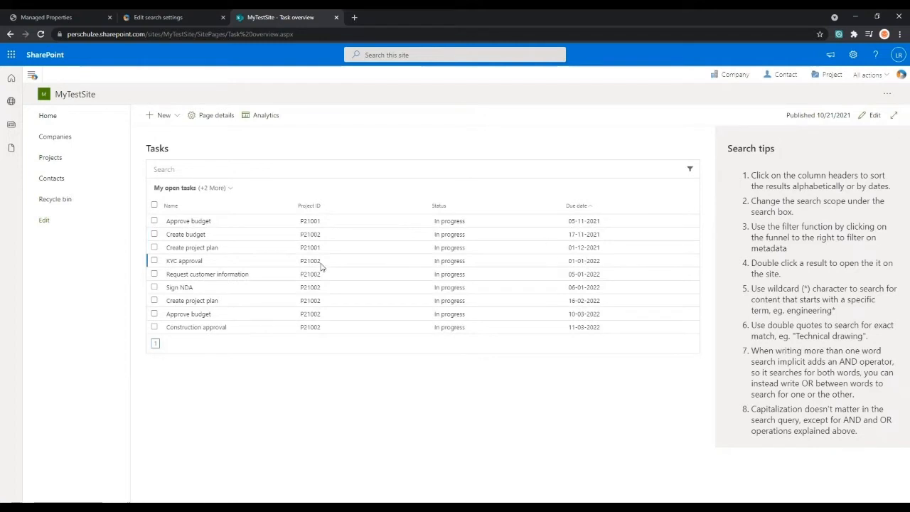
- Select the tasks Create project plan (P21001), KYC approval and Request customer information, and send them to Batch update tasks
{"action": "left_click", "coordinate": [154, 248]}
{"action": "left_click", "coordinate": [154, 260]}
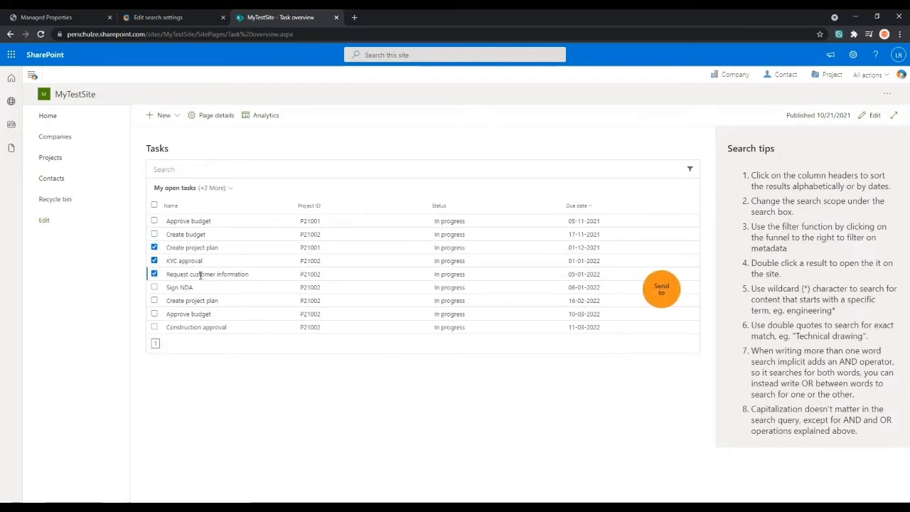
{"action": "left_click", "coordinate": [661, 288]}
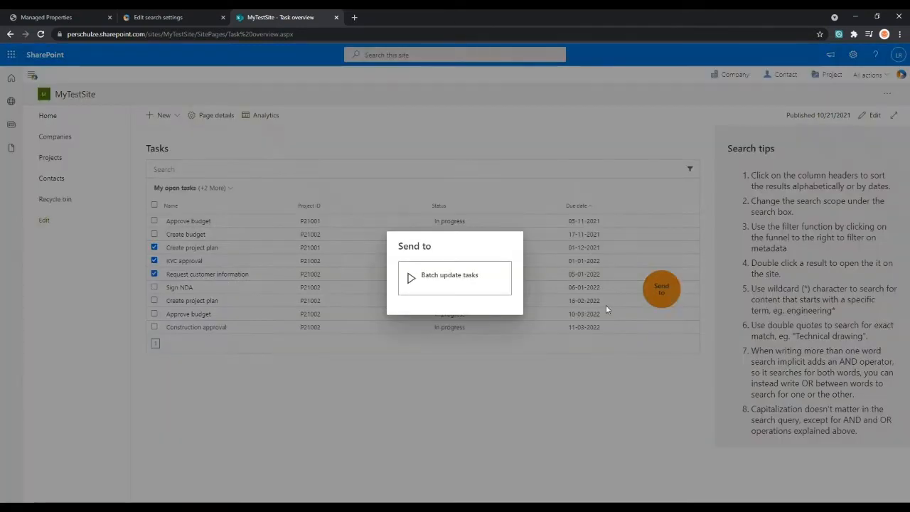
{"action": "left_click", "coordinate": [444, 283]}
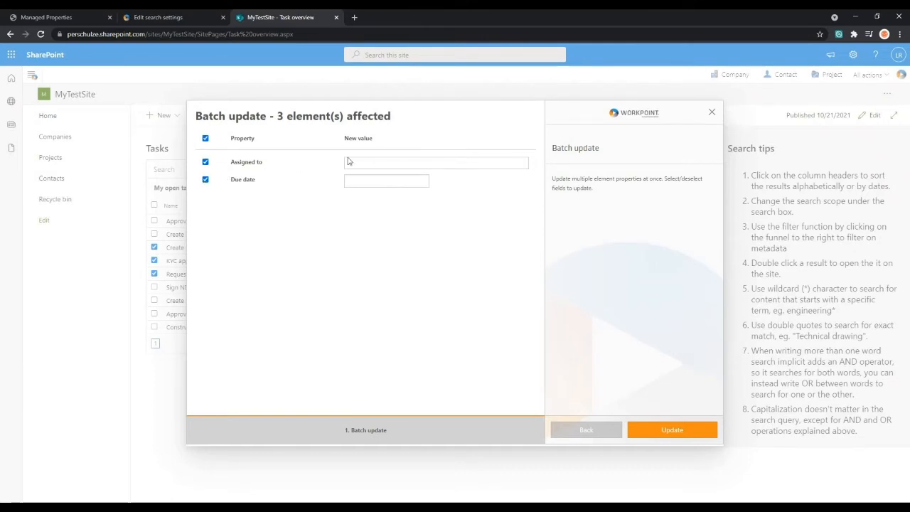
- Batch update only the due date of the three tasks to 01-01-2022, excluding Assigned to, and close the job window
{"action": "left_click", "coordinate": [377, 186]}
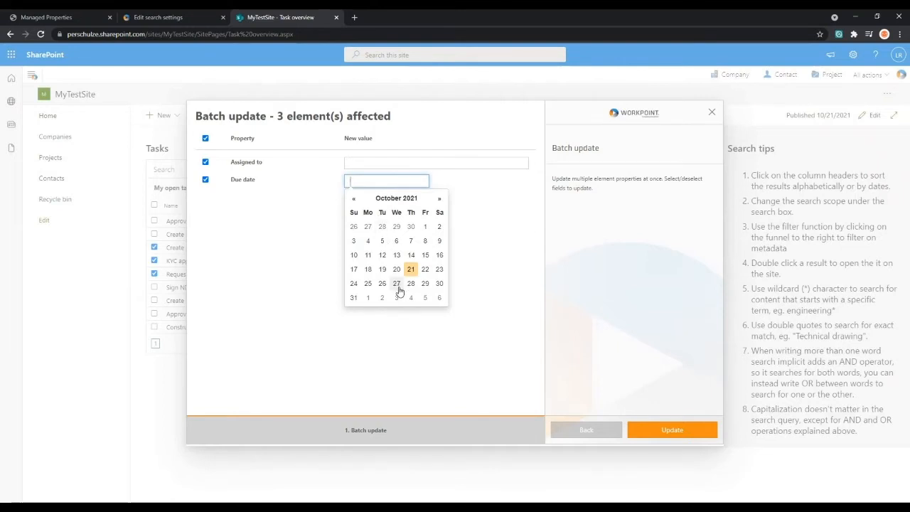
{"action": "left_click", "coordinate": [441, 200]}
{"action": "left_click", "coordinate": [441, 200]}
{"action": "left_click", "coordinate": [441, 200]}
{"action": "left_click", "coordinate": [439, 227]}
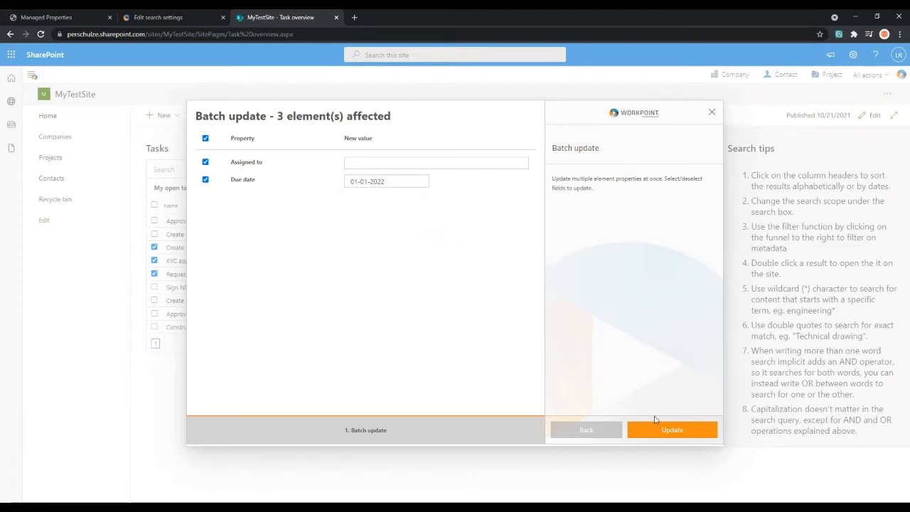
{"action": "left_click", "coordinate": [205, 161]}
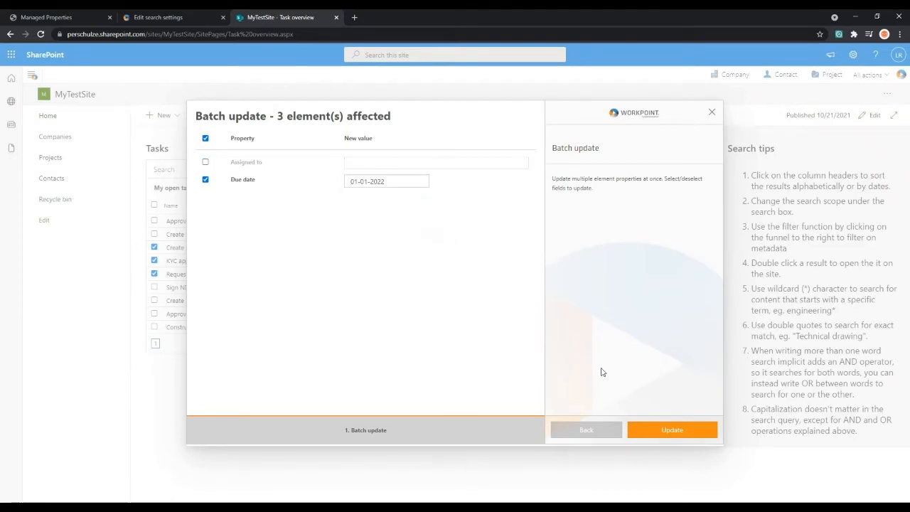
{"action": "left_click", "coordinate": [676, 430]}
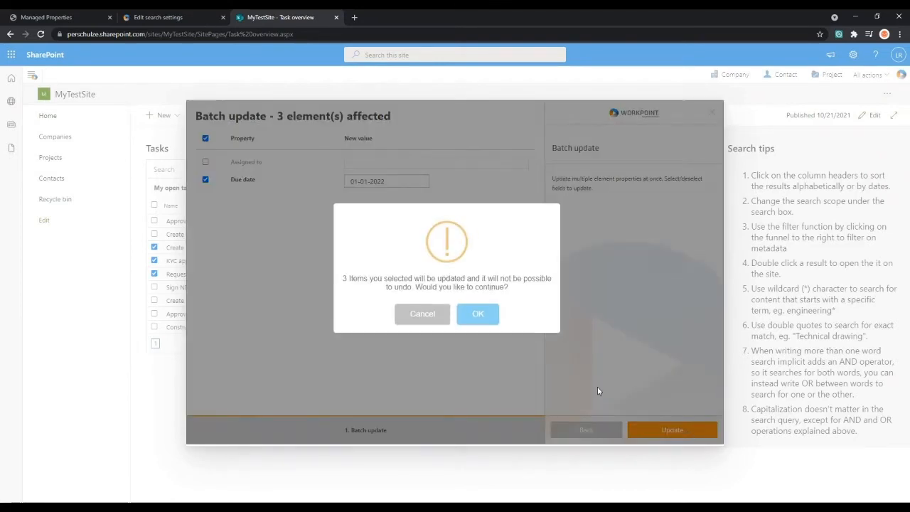
{"action": "left_click", "coordinate": [491, 322]}
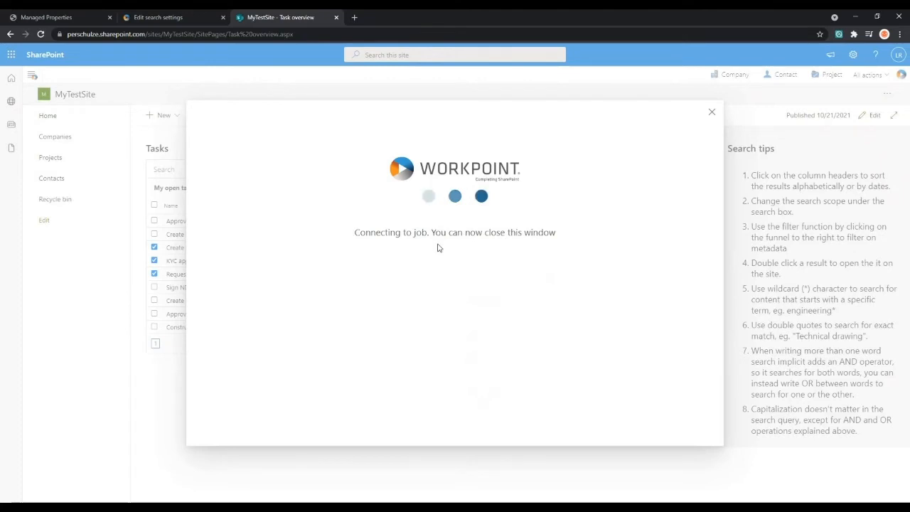
{"action": "left_click", "coordinate": [712, 115]}
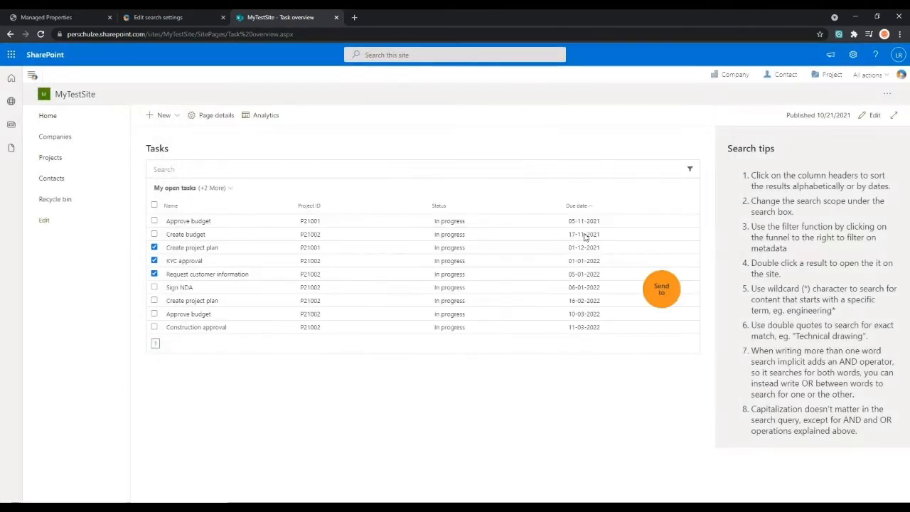
- Clear the selection of Create project plan, KYC approval and Request customer information, and select the same three tasks again
{"action": "left_click", "coordinate": [154, 248]}
{"action": "left_click", "coordinate": [154, 260]}
{"action": "left_click", "coordinate": [154, 274]}
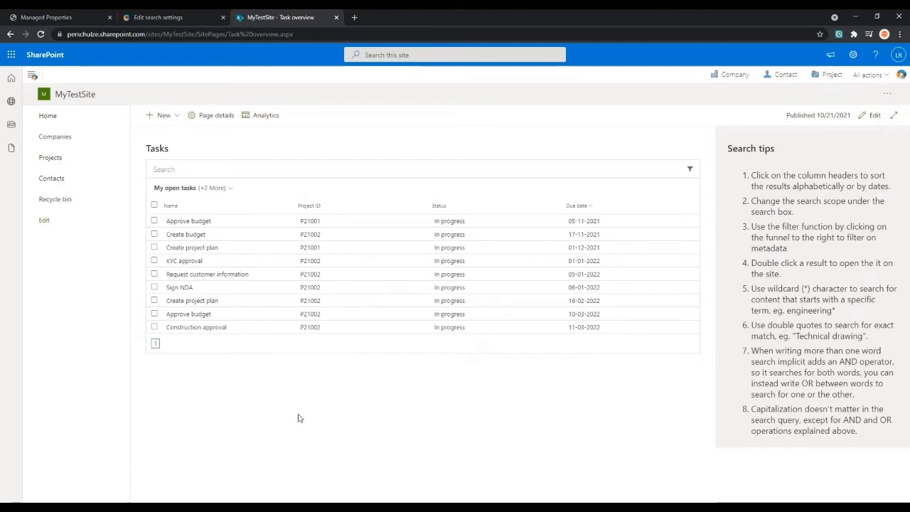
{"action": "left_click", "coordinate": [154, 260]}
{"action": "left_click", "coordinate": [155, 247]}
{"action": "left_click", "coordinate": [154, 274]}
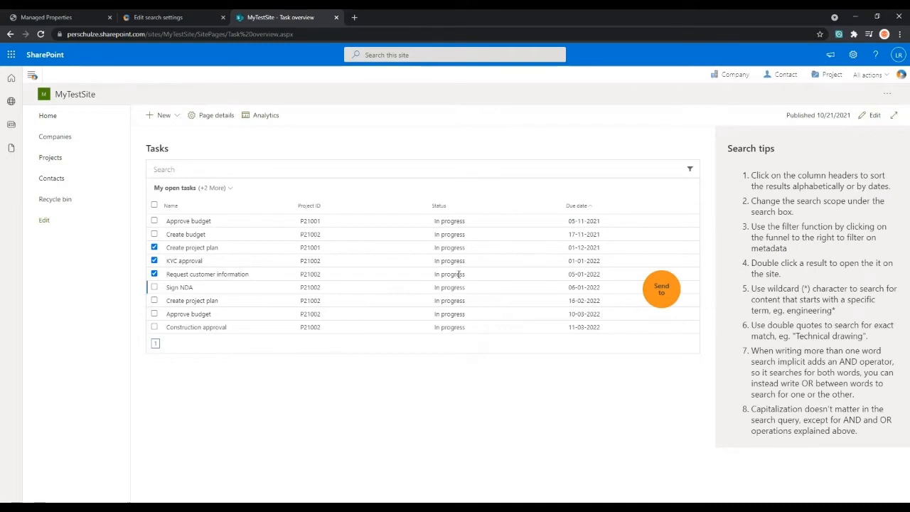
{"action": "left_click", "coordinate": [494, 168]}
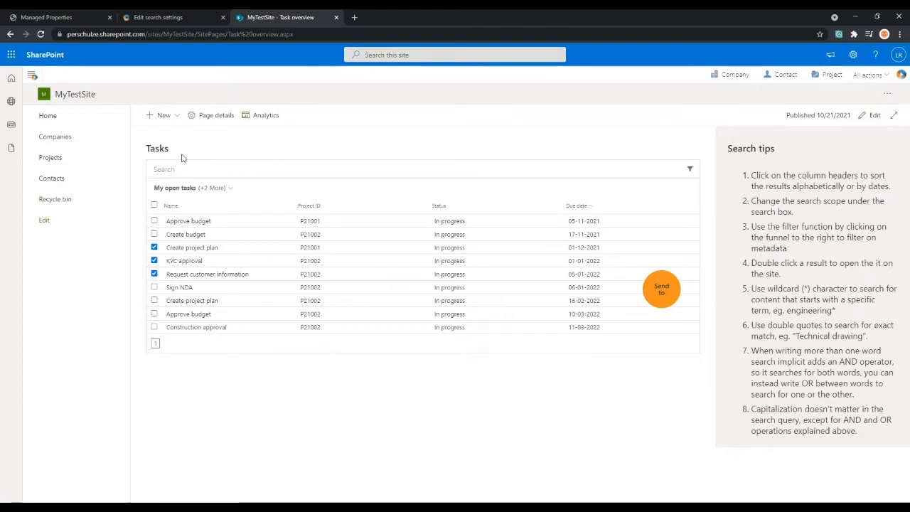
- Open the Document overview from the site's home page and narrow the documents to the Industrial project type
{"action": "left_click", "coordinate": [69, 121]}
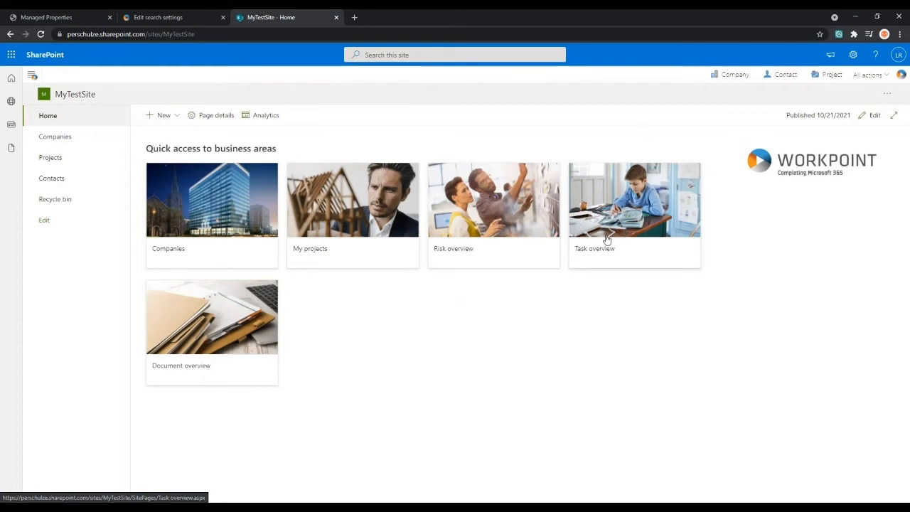
{"action": "left_click", "coordinate": [236, 326]}
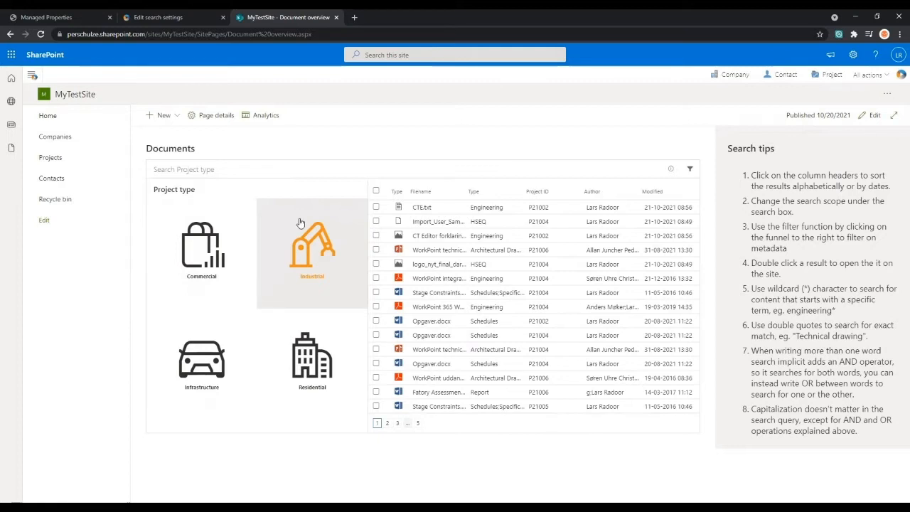
{"action": "left_click", "coordinate": [266, 166]}
{"action": "left_click", "coordinate": [296, 278]}
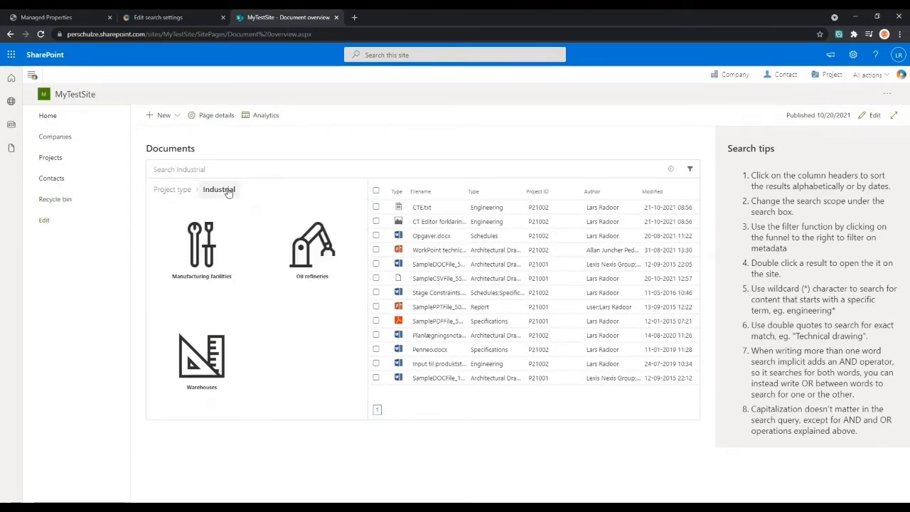
- Search the Industrial documents for "plan" and switch the same search to the Infrastructure project type
{"action": "left_click", "coordinate": [298, 168]}
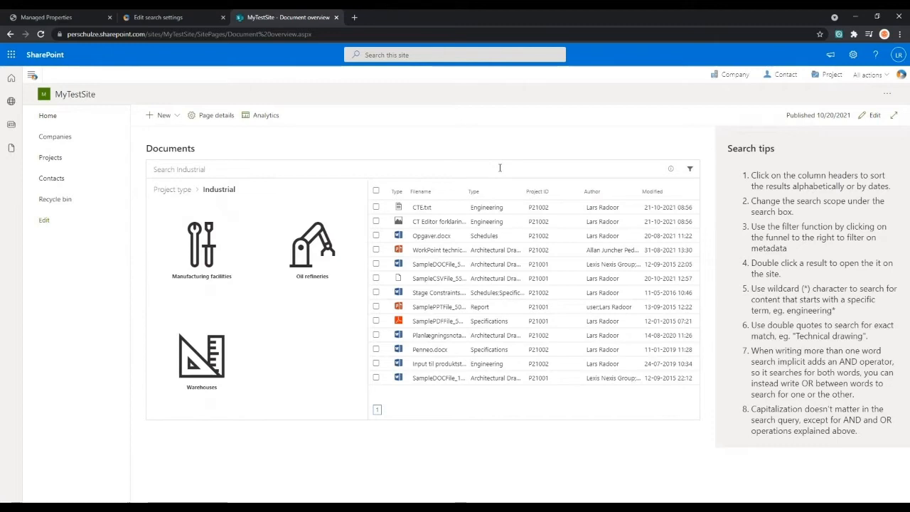
{"action": "type", "text": "plan"}
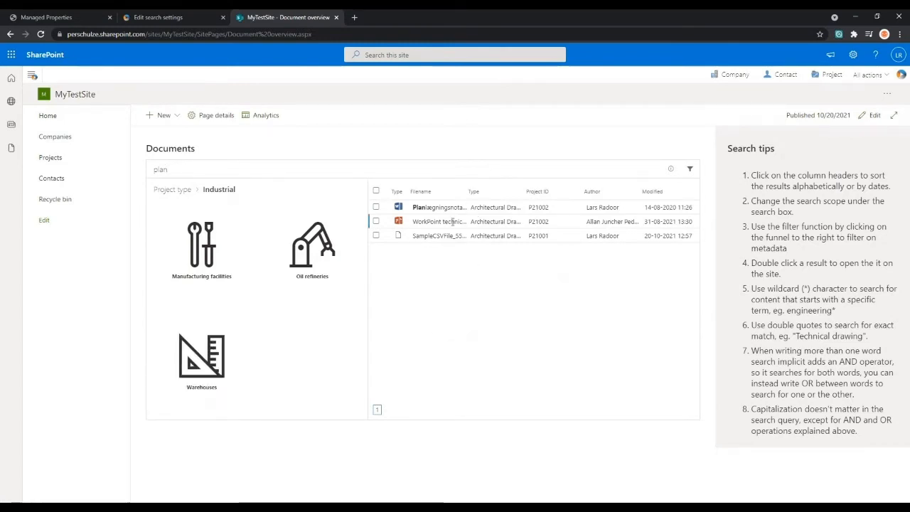
{"action": "left_click", "coordinate": [168, 192]}
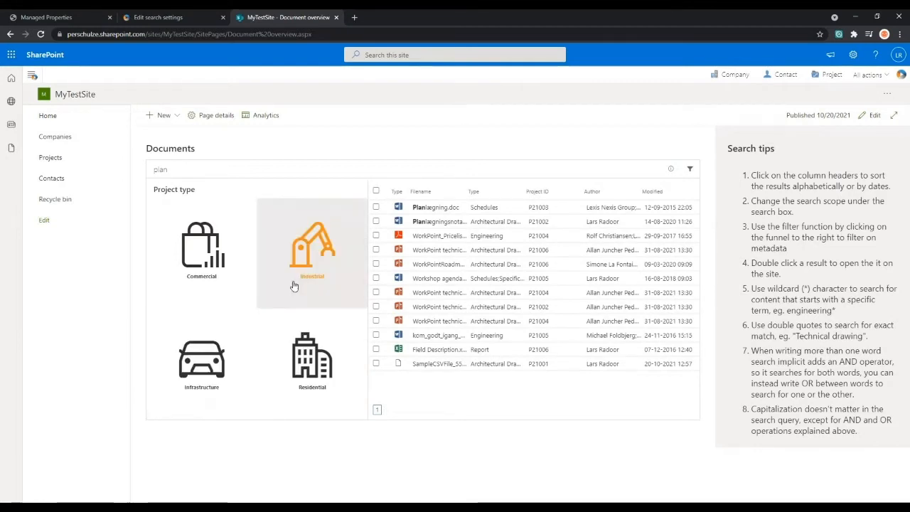
{"action": "left_click", "coordinate": [222, 322]}
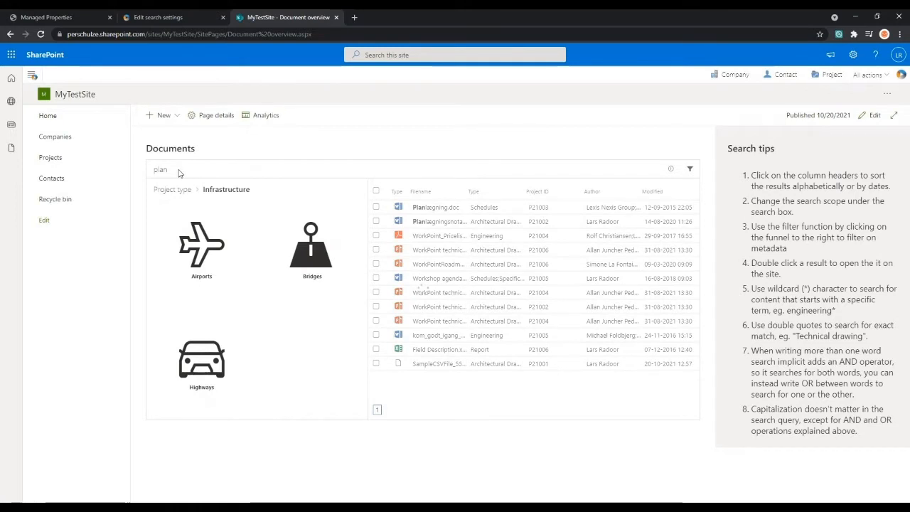
- Clear the search term, narrow the Infrastructure documents to Highways, and go back up to all project types
{"action": "left_click_drag", "start_coordinate": [175, 171], "coordinate": [145, 170]}
{"action": "key", "text": "BackSpace"}
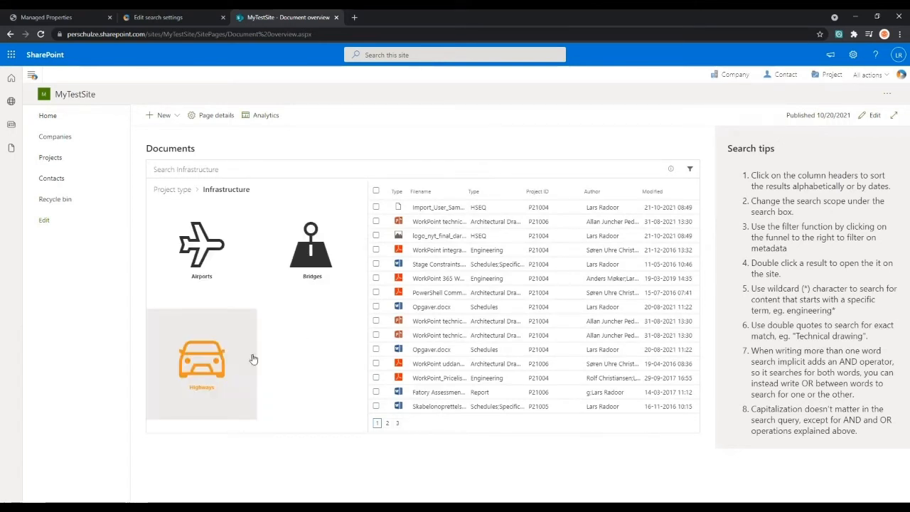
{"action": "left_click", "coordinate": [201, 361]}
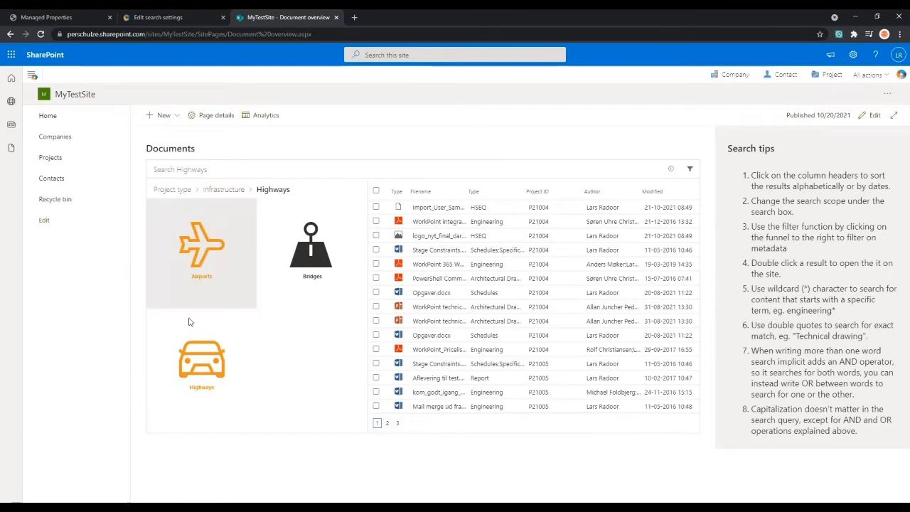
{"action": "left_click", "coordinate": [235, 191]}
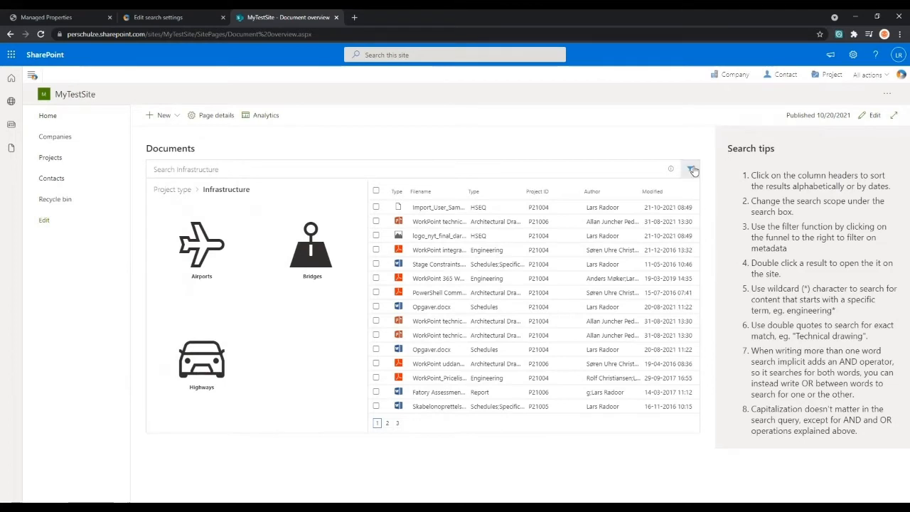
{"action": "left_click", "coordinate": [168, 191]}
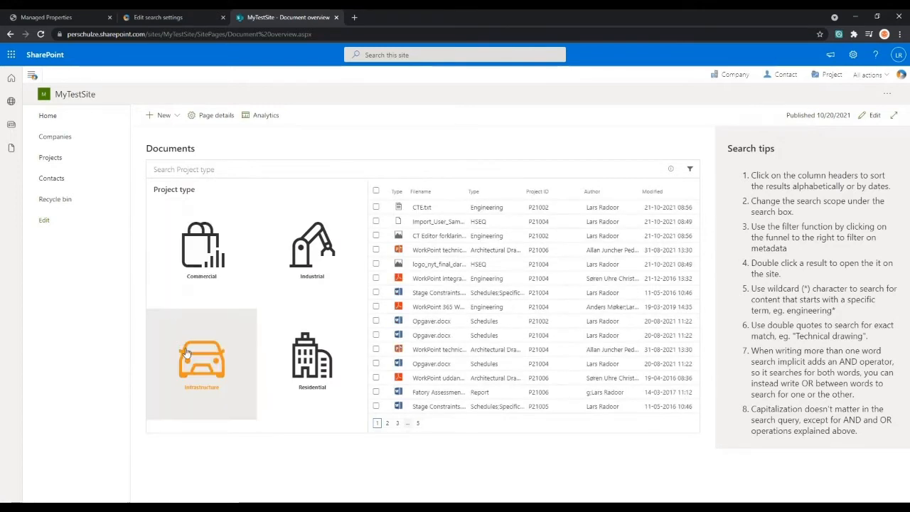
- View the Industrial documents, and switch the project type to Infrastructure
{"action": "left_click", "coordinate": [311, 235]}
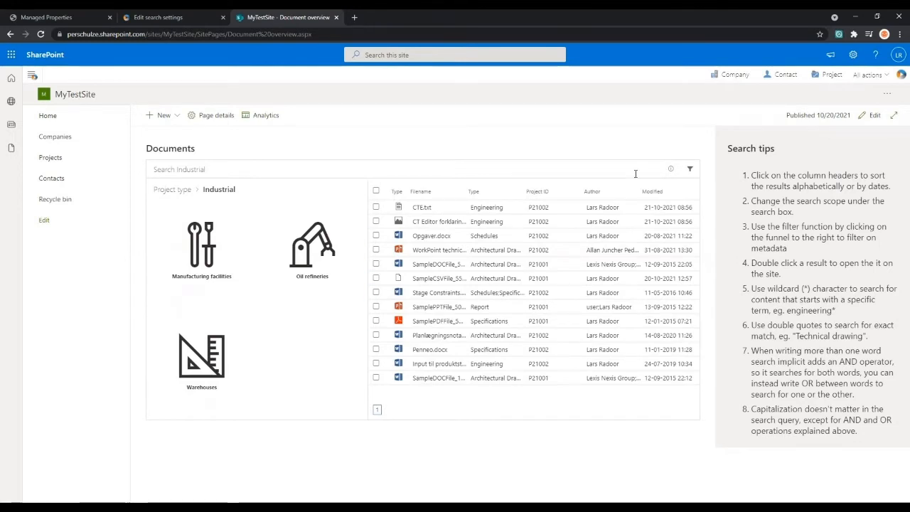
{"action": "left_click", "coordinate": [172, 190]}
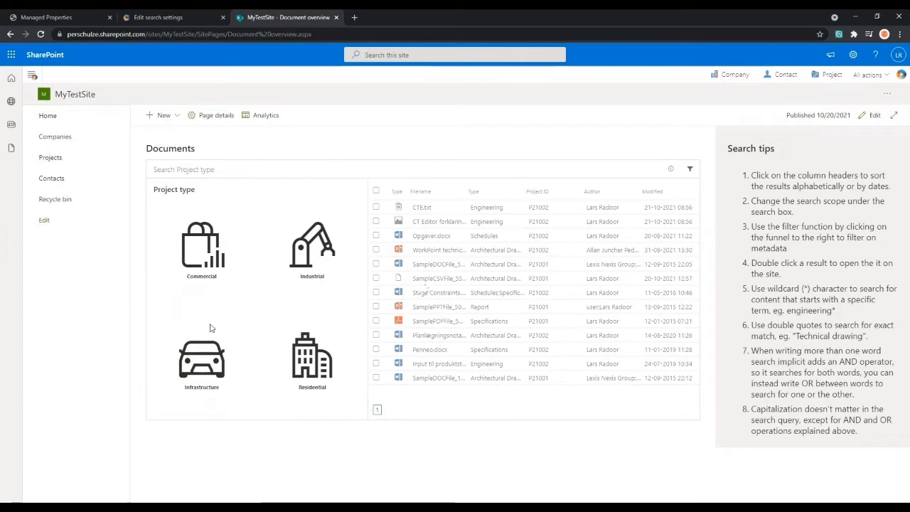
{"action": "left_click", "coordinate": [197, 341]}
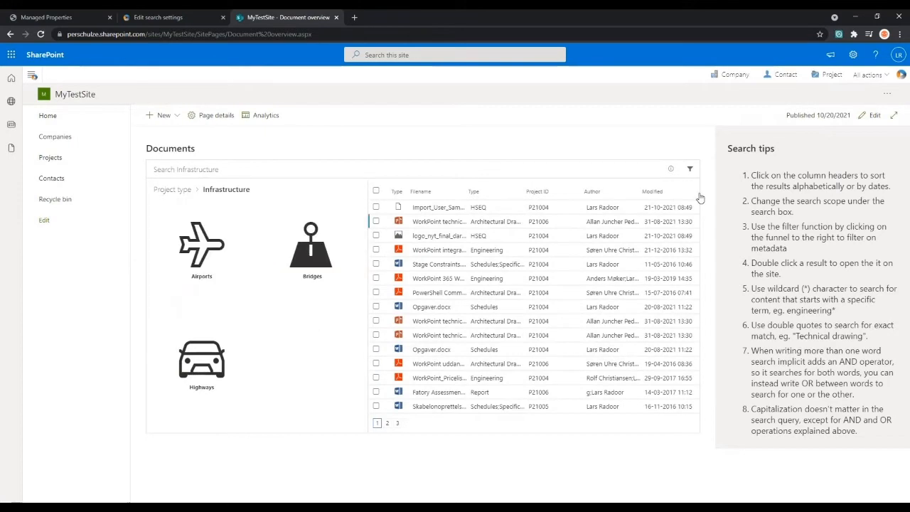
- Look through the refiners for the Infrastructure documents, collapse the Author refiner and close the refiners
{"action": "left_click", "coordinate": [689, 169]}
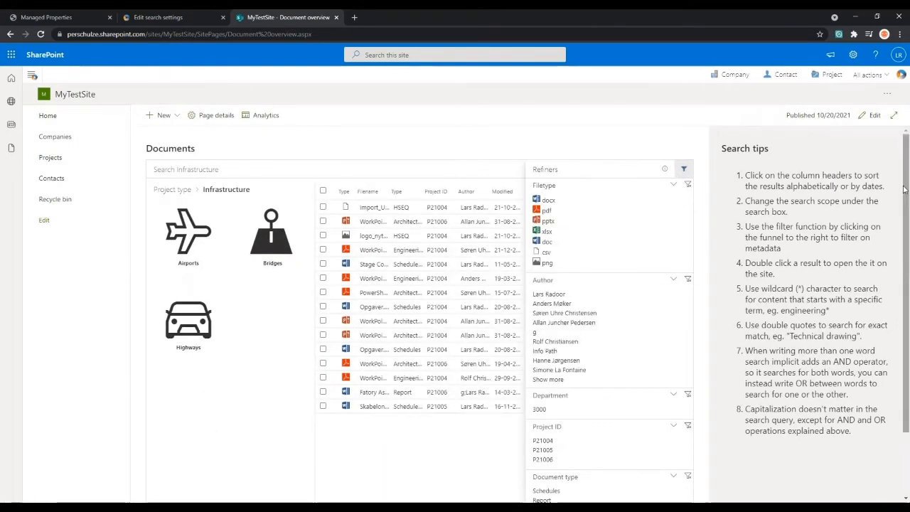
{"action": "scroll", "coordinate": [888, 243], "scroll_direction": "down", "scroll_amount": 2}
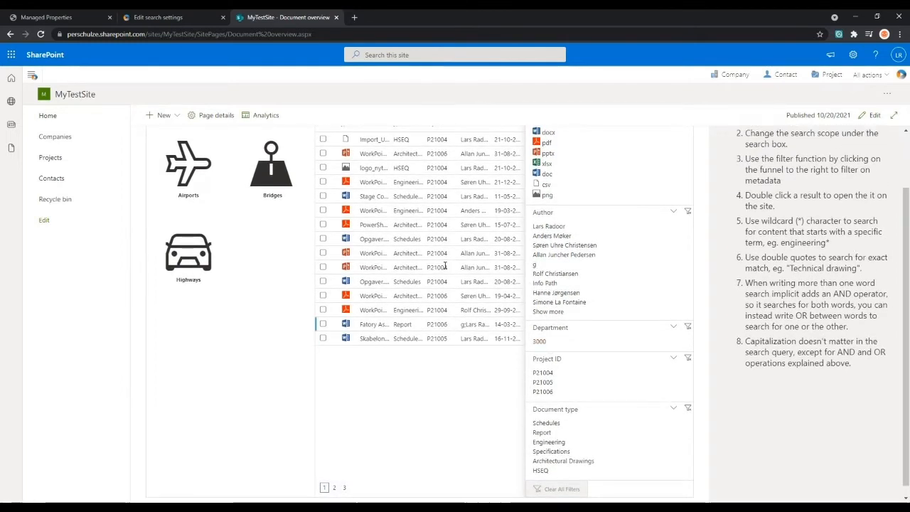
{"action": "scroll", "coordinate": [498, 213], "scroll_direction": "up", "scroll_amount": 1}
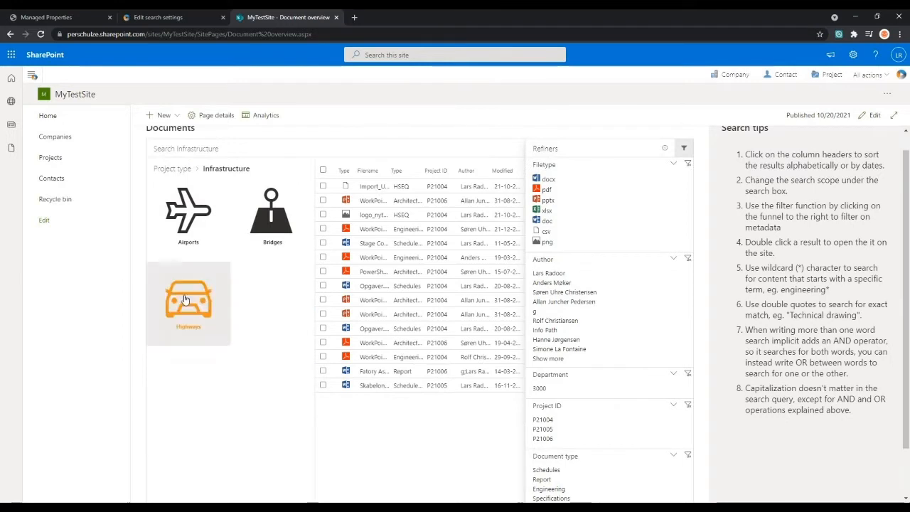
{"action": "left_click", "coordinate": [674, 261]}
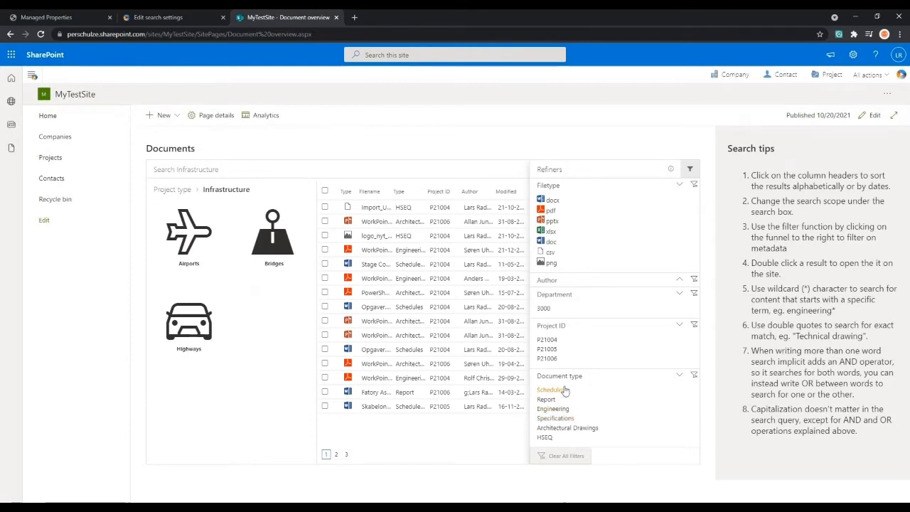
{"action": "left_click", "coordinate": [684, 172]}
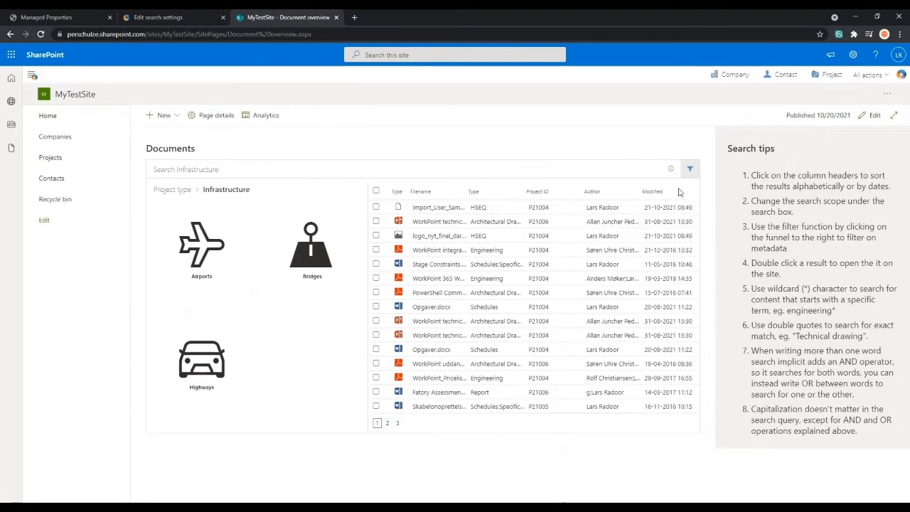
- Sort the Infrastructure documents by type in ascending order and filter them to the document type Schedules
{"action": "left_click", "coordinate": [474, 192]}
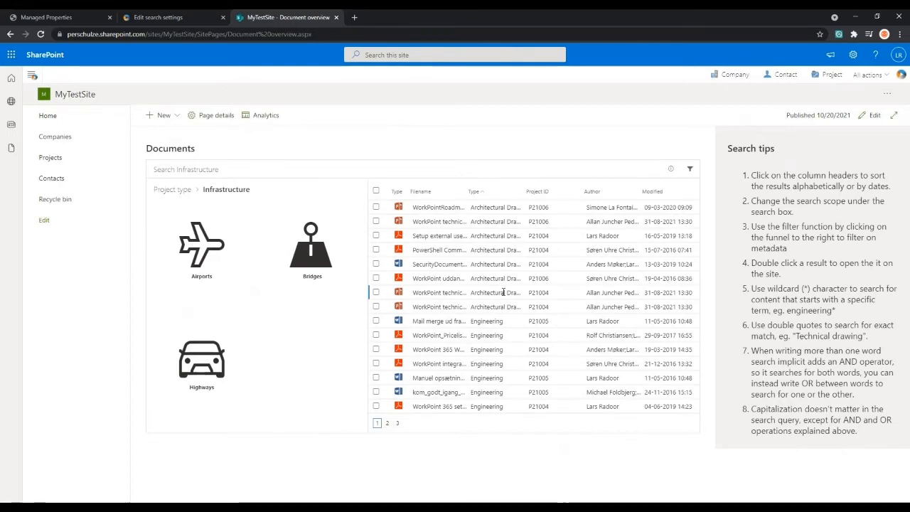
{"action": "left_click", "coordinate": [688, 169]}
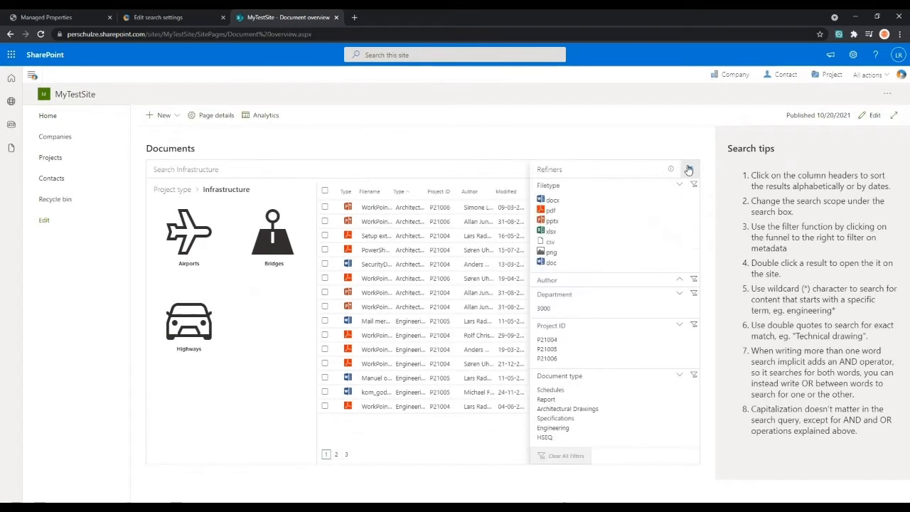
{"action": "left_click", "coordinate": [561, 394]}
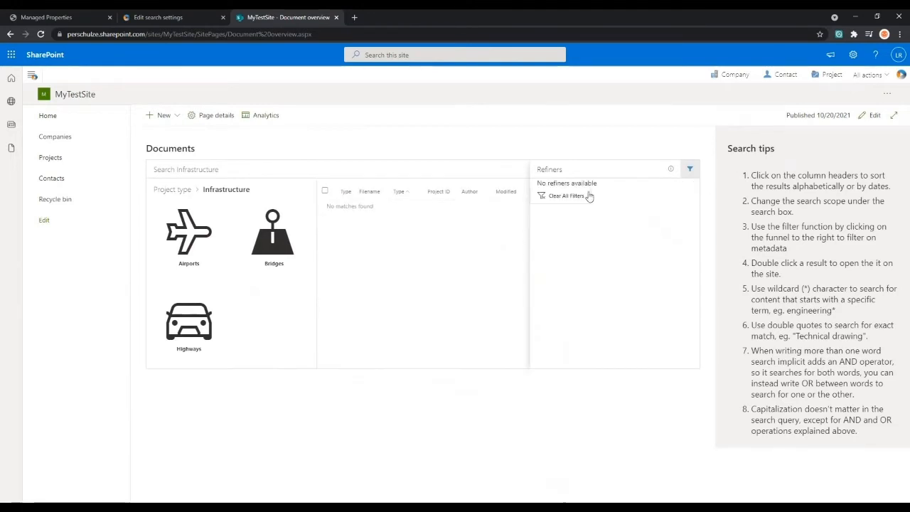
- Clear all filters on the Infrastructure documents, filter them to the document type Architectural Drawings and close the refiners
{"action": "left_click", "coordinate": [562, 196]}
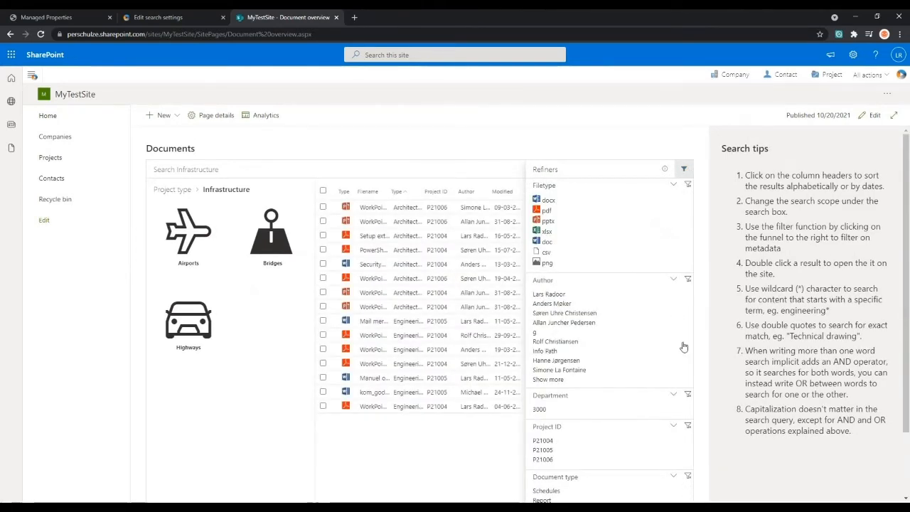
{"action": "scroll", "coordinate": [707, 454], "scroll_direction": "down", "scroll_amount": 2}
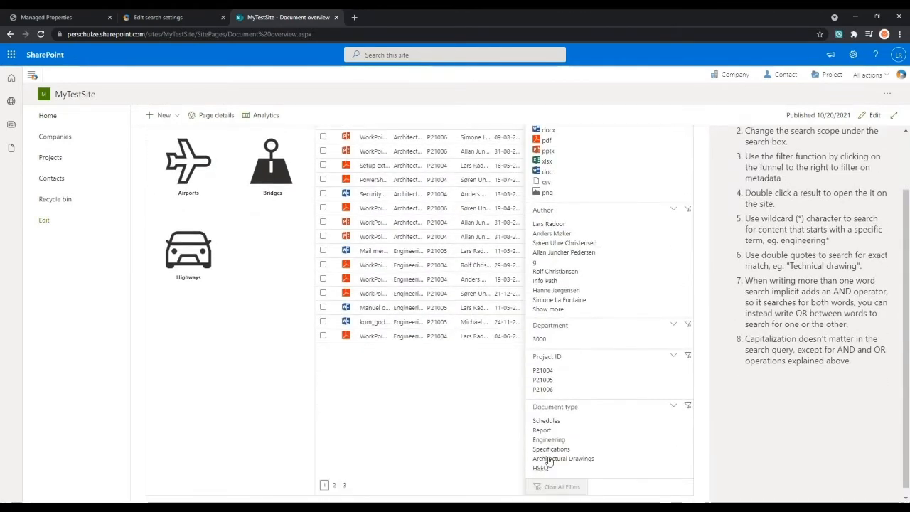
{"action": "scroll", "coordinate": [468, 392], "scroll_direction": "up", "scroll_amount": 1}
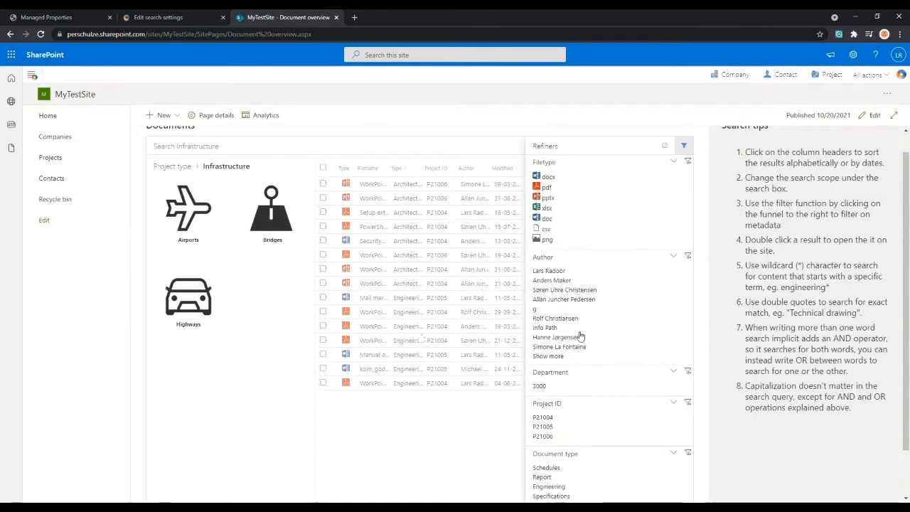
{"action": "scroll", "coordinate": [505, 337], "scroll_direction": "up", "scroll_amount": 1}
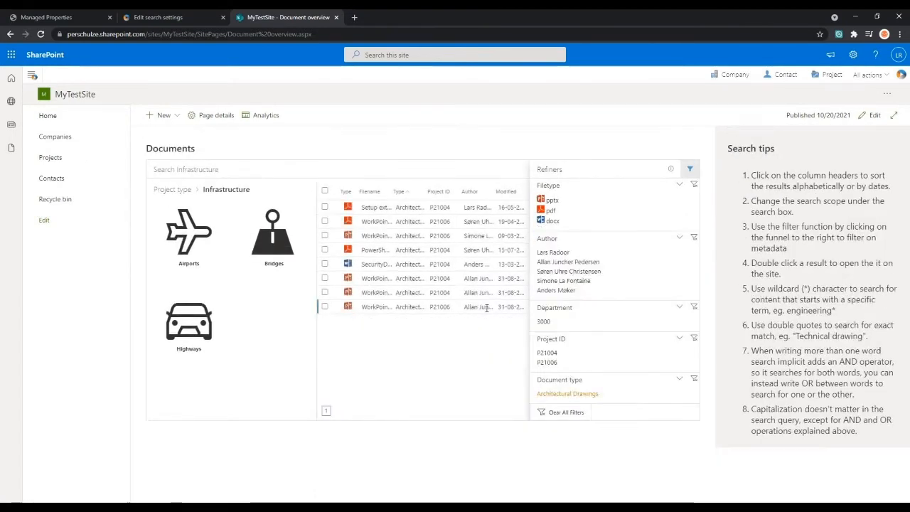
{"action": "left_click", "coordinate": [691, 171]}
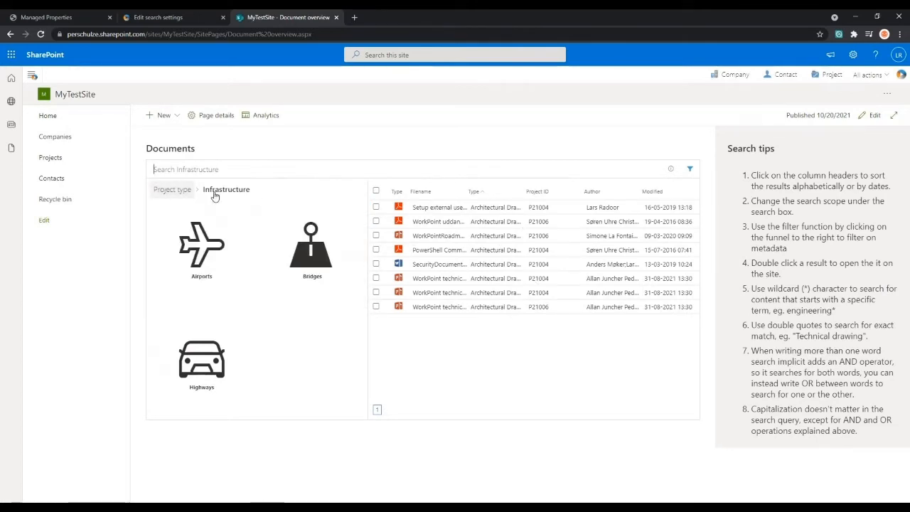
- Narrow the filtered Infrastructure documents to the pdf file type and close the refiners
{"action": "left_click", "coordinate": [690, 169]}
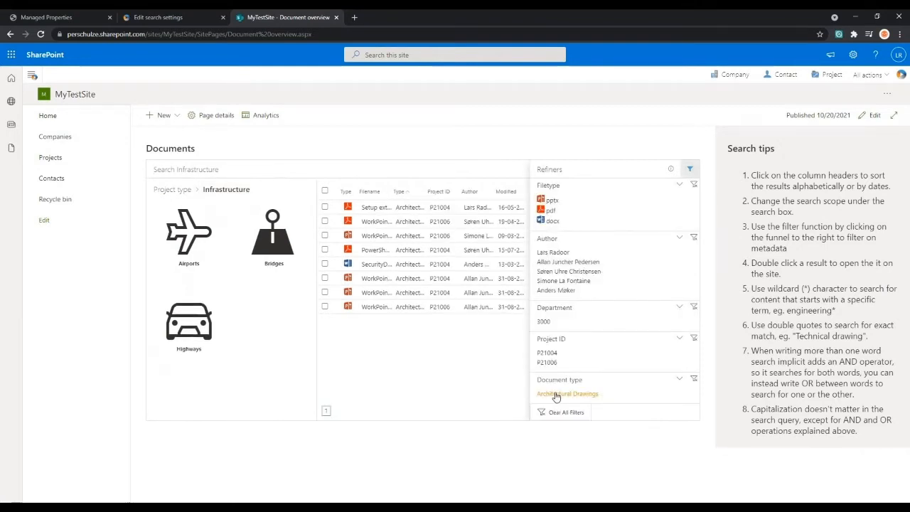
{"action": "left_click", "coordinate": [551, 211]}
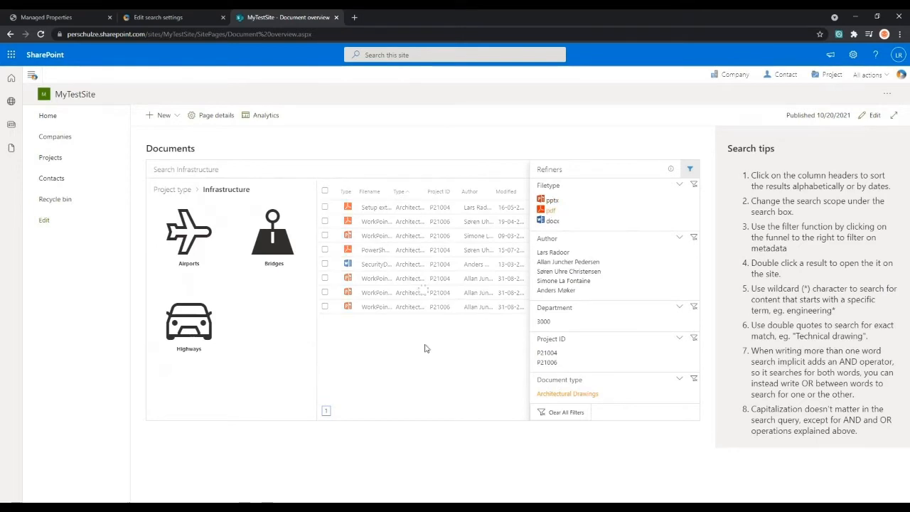
{"action": "left_click", "coordinate": [690, 171]}
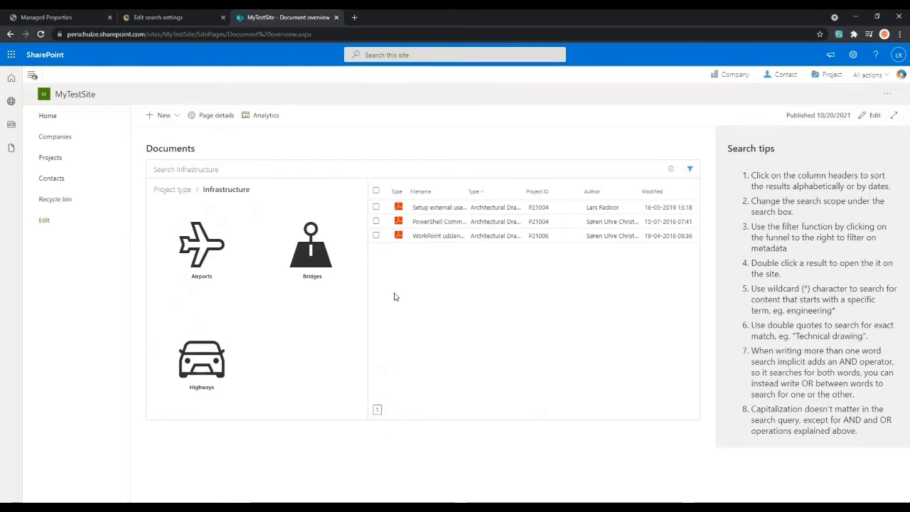
- Search the filtered Infrastructure documents for Powershell, and clear the search term
{"action": "left_click", "coordinate": [353, 174]}
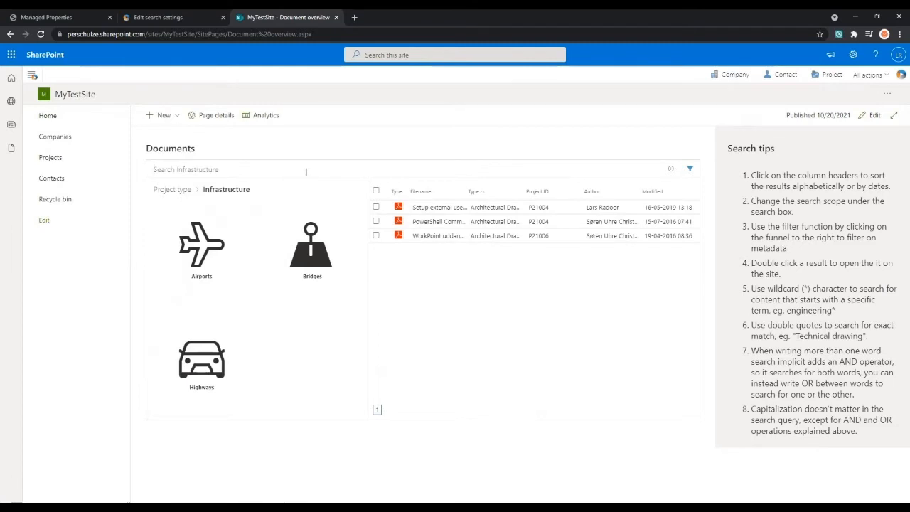
{"action": "type", "text": "Powershell"}
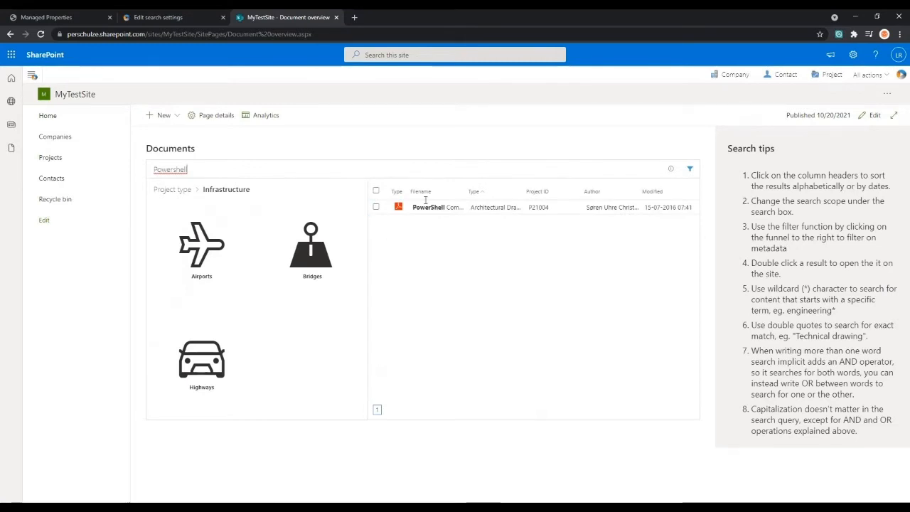
{"action": "left_click_drag", "start_coordinate": [278, 170], "coordinate": [146, 161]}
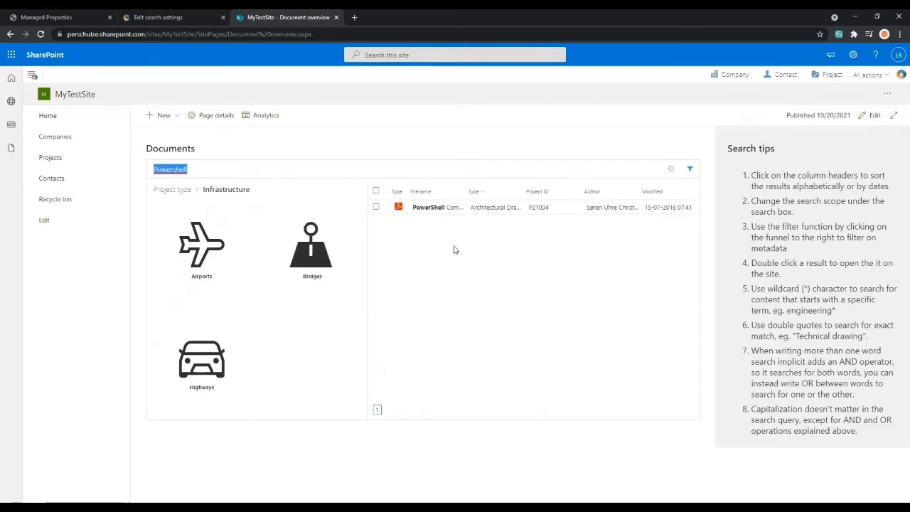
{"action": "key", "text": "BackSpace"}
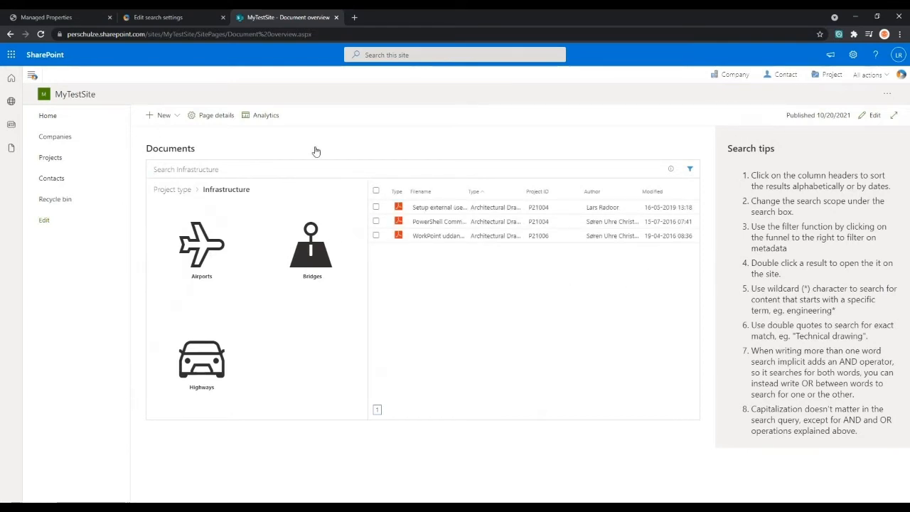
- Reopen the Document overview from the site's home page, and return to the home page
{"action": "left_click", "coordinate": [83, 121]}
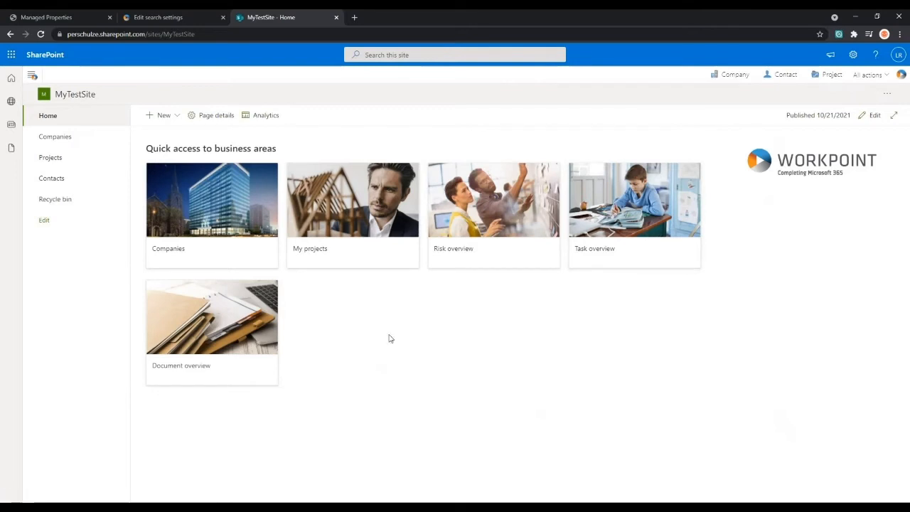
{"action": "left_click", "coordinate": [225, 327]}
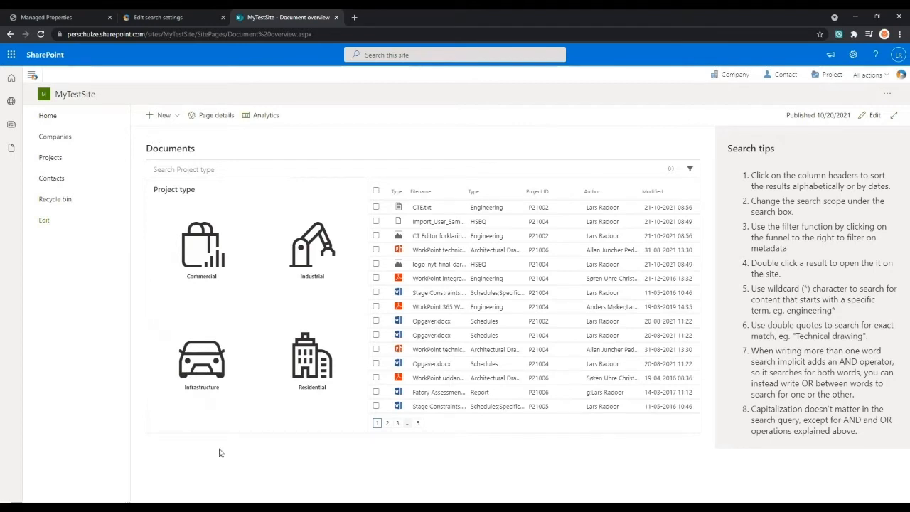
{"action": "left_click", "coordinate": [68, 121]}
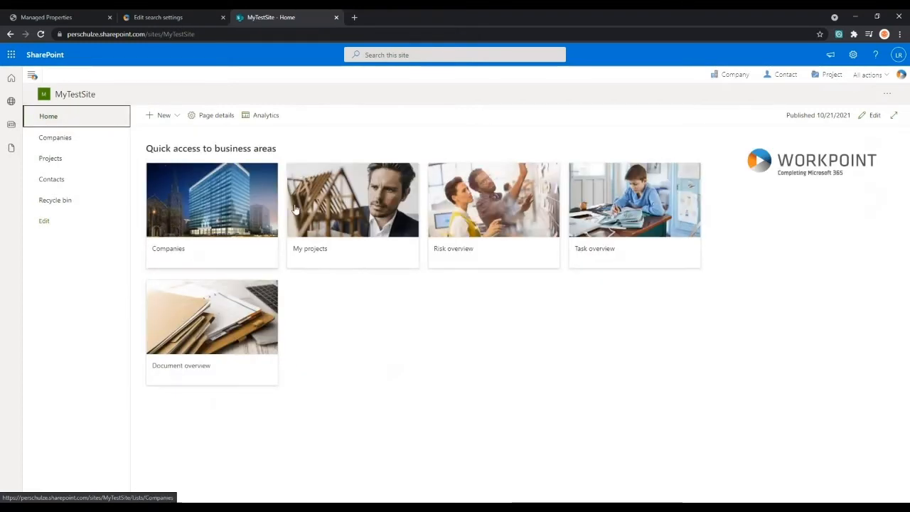
- Open the CHS company site from the Companies list, and view the scope options of its document search
{"action": "left_click", "coordinate": [228, 222]}
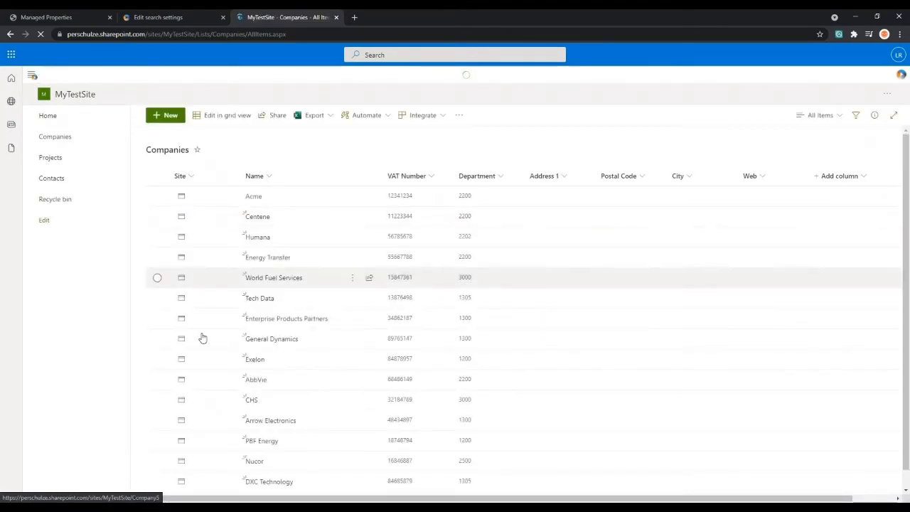
{"action": "left_click", "coordinate": [182, 402]}
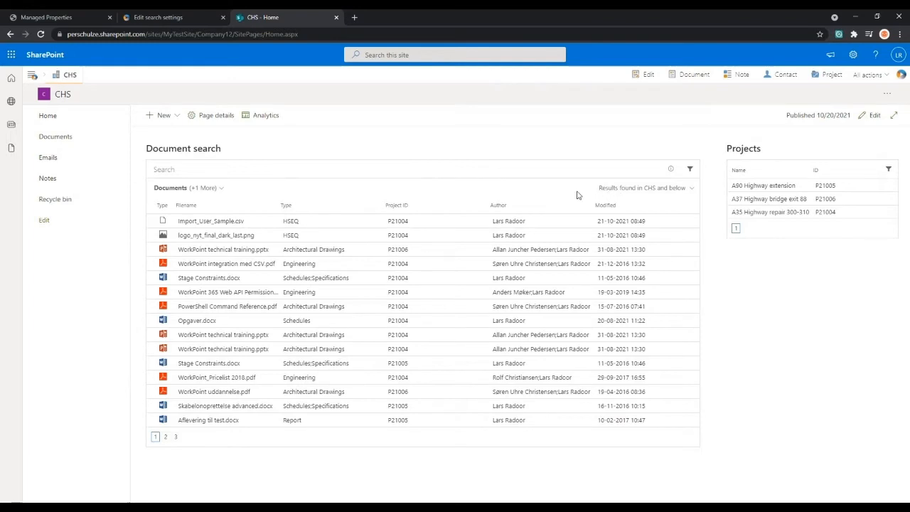
{"action": "left_click", "coordinate": [654, 188]}
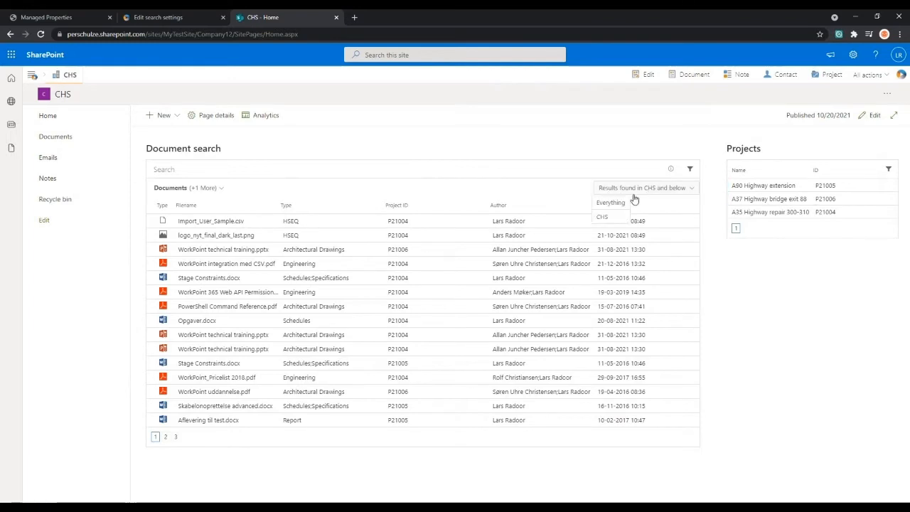
{"action": "left_click", "coordinate": [645, 190]}
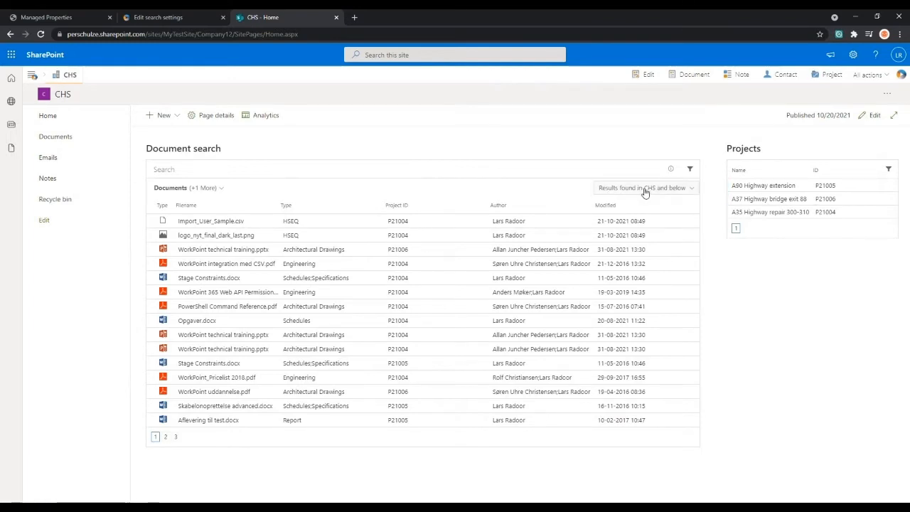
{"action": "left_click", "coordinate": [692, 190]}
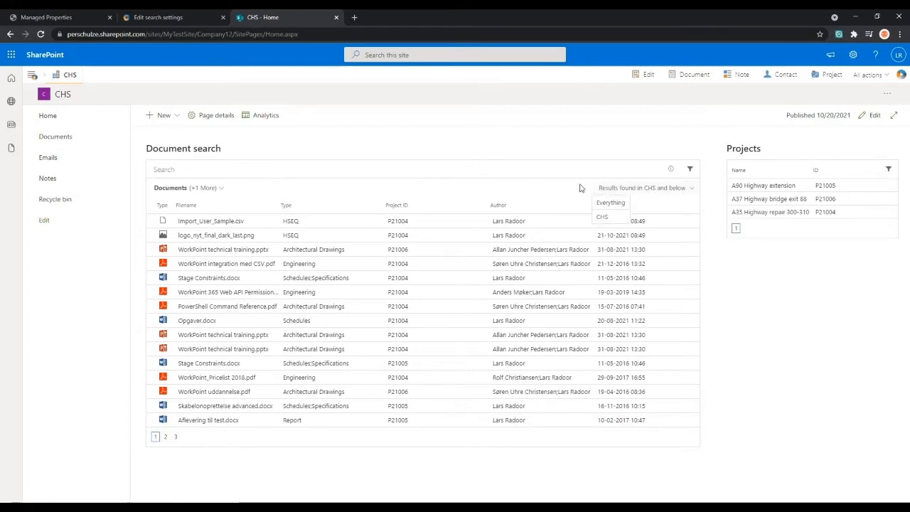
{"action": "left_click", "coordinate": [675, 188]}
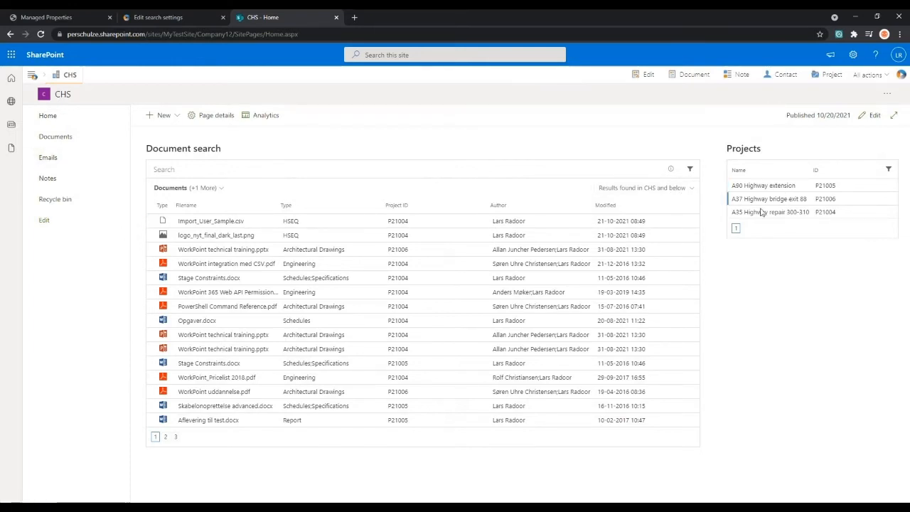
- Search the documents in CHS and below for Aflevering
{"action": "left_click", "coordinate": [294, 173]}
{"action": "type", "text": "Aflevering"}
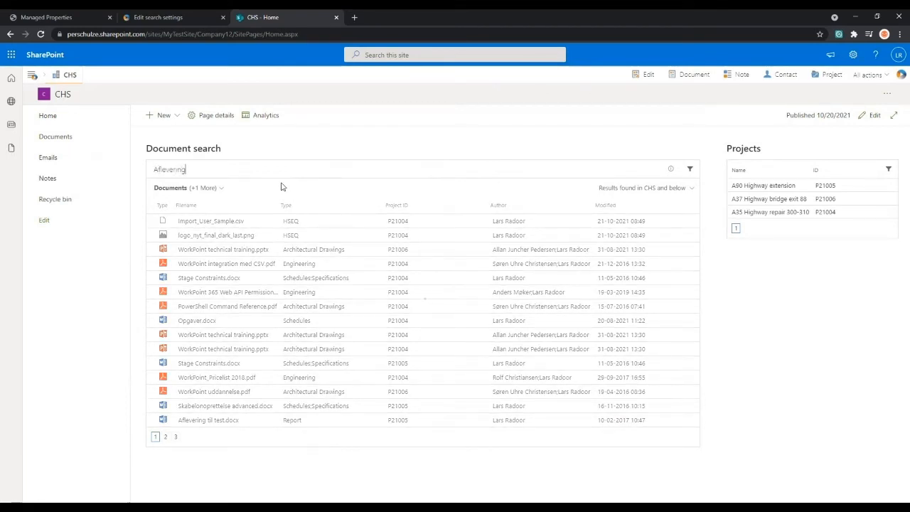
{"action": "left_click", "coordinate": [310, 259]}
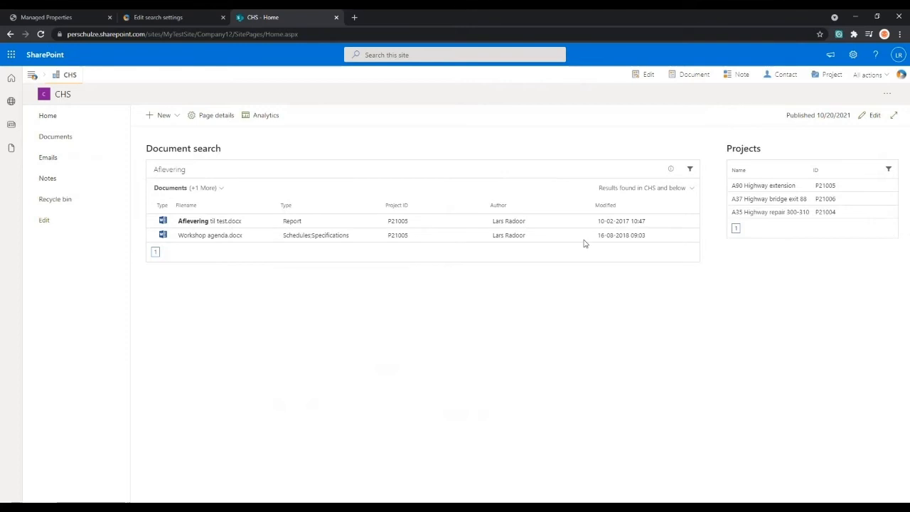
- Preview the Aflevering til test document, look through its page and close the preview
{"action": "left_click", "coordinate": [398, 223]}
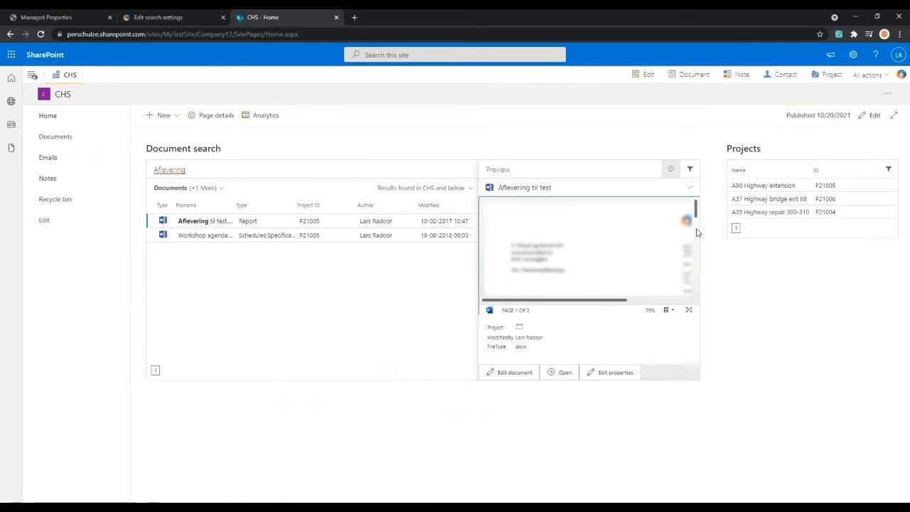
{"action": "left_click_drag", "start_coordinate": [587, 303], "coordinate": [598, 300]}
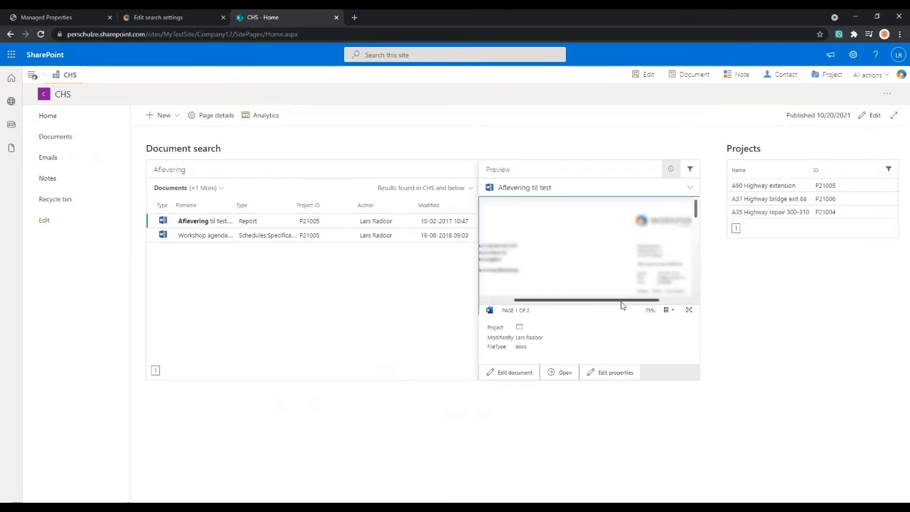
{"action": "mouse_move", "coordinate": [697, 211]}
{"action": "left_mouse_down"}
{"action": "mouse_move", "coordinate": [696, 234]}
{"action": "mouse_move", "coordinate": [697, 202]}
{"action": "left_mouse_up"}
{"action": "left_click", "coordinate": [671, 171]}
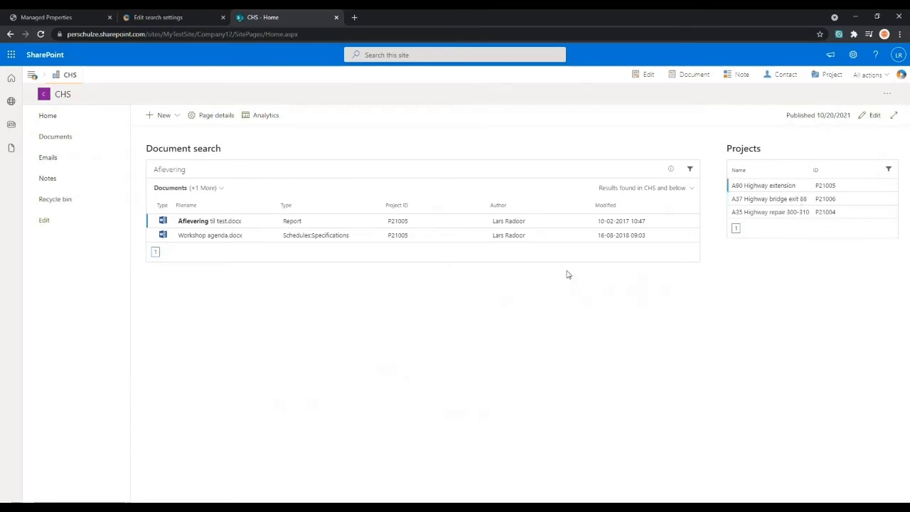
- Open the A90 Highway extension project, and preview its Stage Constraints document before closing the preview
{"action": "left_click", "coordinate": [784, 205]}
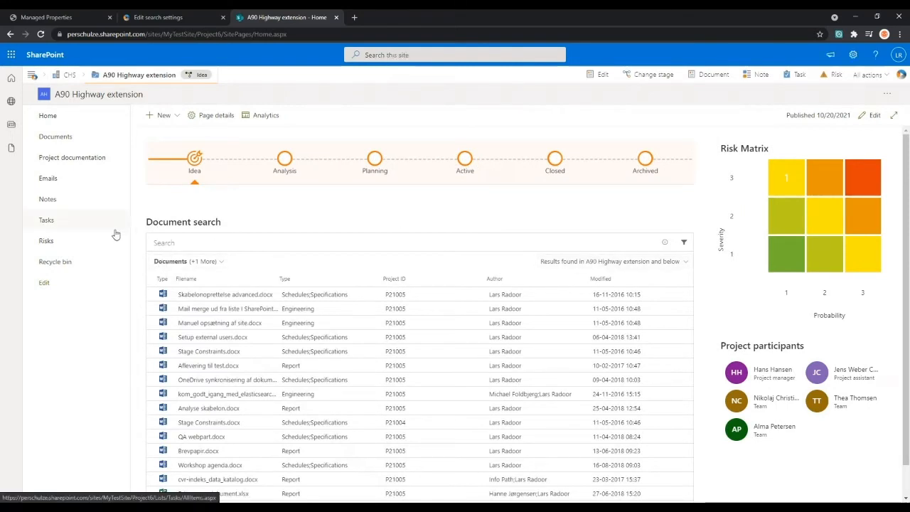
{"action": "scroll", "coordinate": [137, 234], "scroll_direction": "down", "scroll_amount": 1}
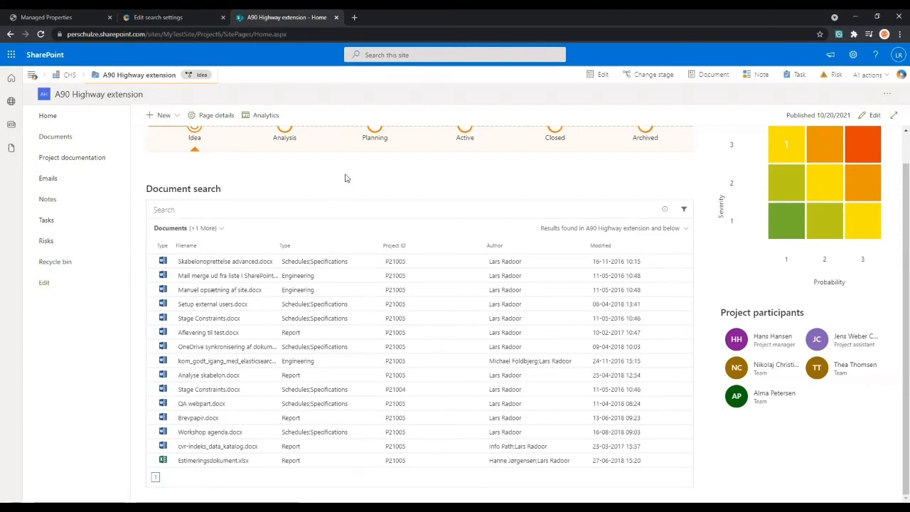
{"action": "left_click", "coordinate": [412, 318]}
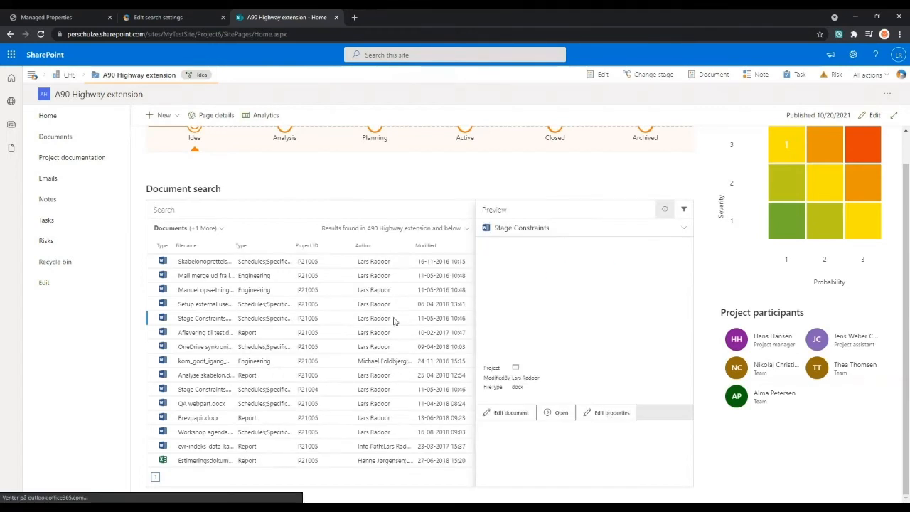
{"action": "left_click", "coordinate": [664, 209]}
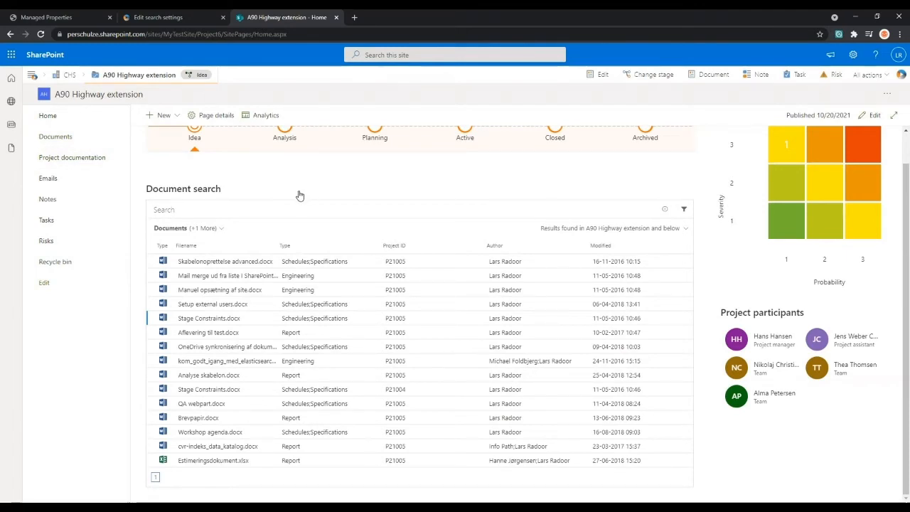
{"action": "scroll", "coordinate": [298, 197], "scroll_direction": "up", "scroll_amount": 1}
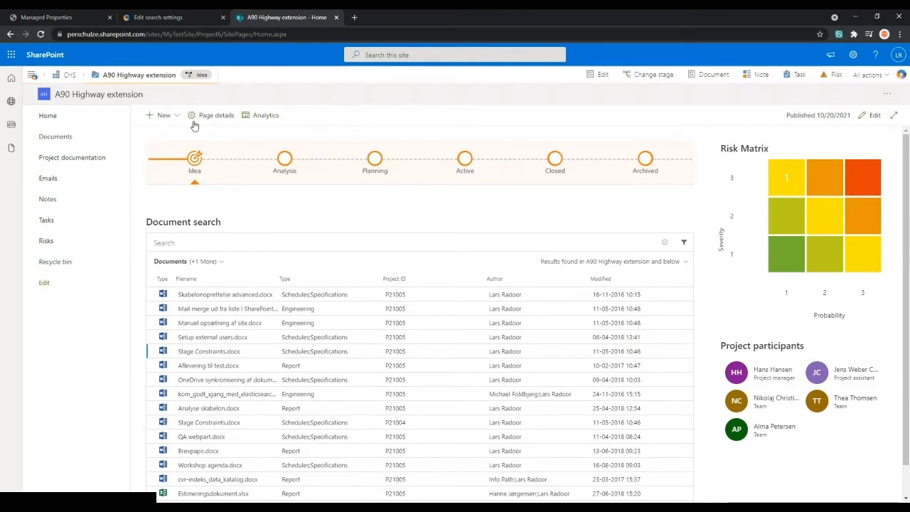
- Go back to the WorkPoint solution's home page and open the Document overview
{"action": "left_click", "coordinate": [33, 76]}
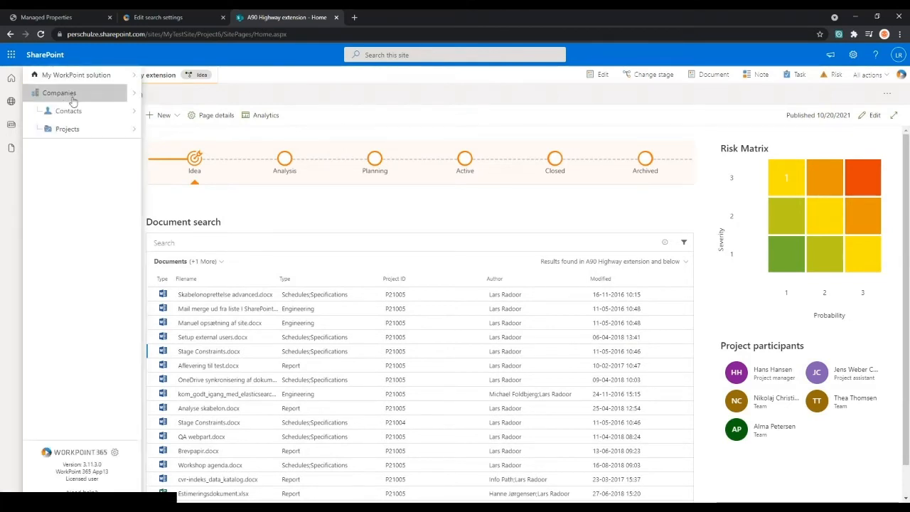
{"action": "left_click", "coordinate": [75, 75]}
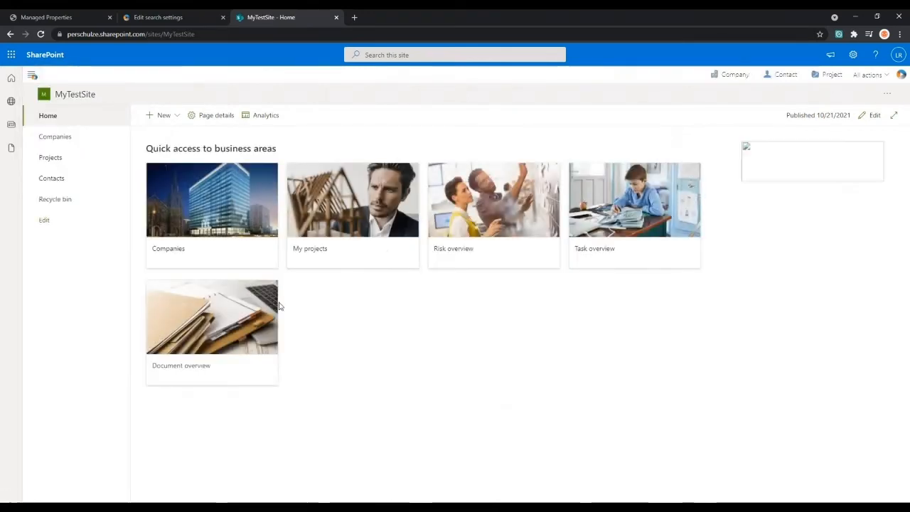
{"action": "left_click", "coordinate": [279, 308]}
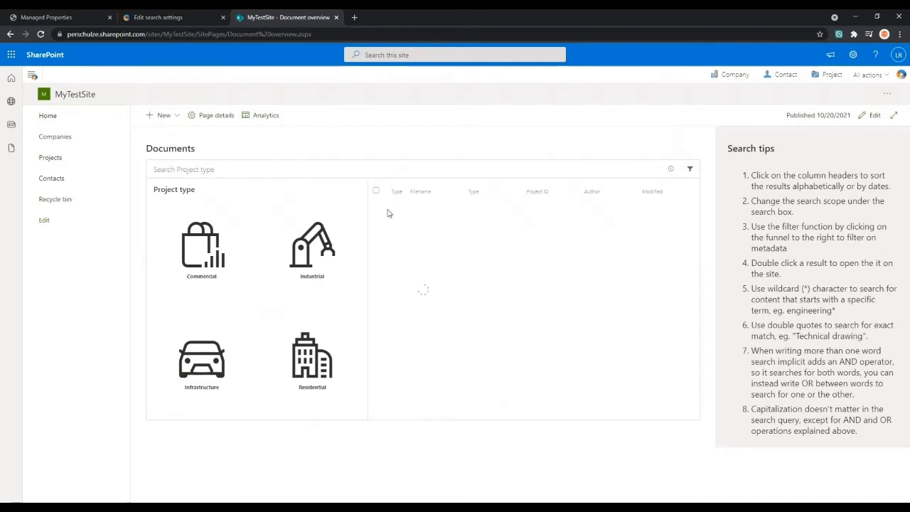
- Select the four consecutive P21004 documents from the logo_nyt_final image through WorkPoint 365 Web API Permissions, and start sending them with Copy Items
{"action": "left_click", "coordinate": [376, 293]}
{"action": "left_click", "coordinate": [376, 278]}
{"action": "left_click", "coordinate": [376, 263]}
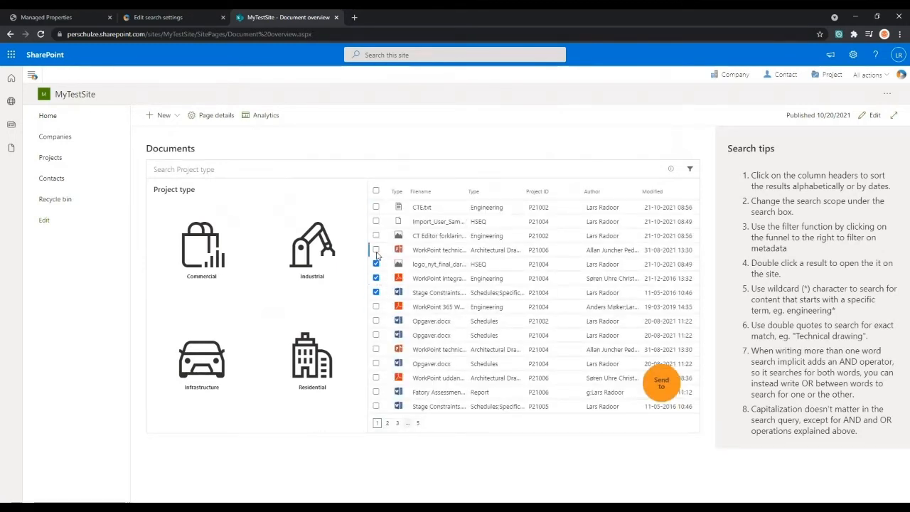
{"action": "left_click", "coordinate": [376, 307]}
{"action": "left_click", "coordinate": [668, 391]}
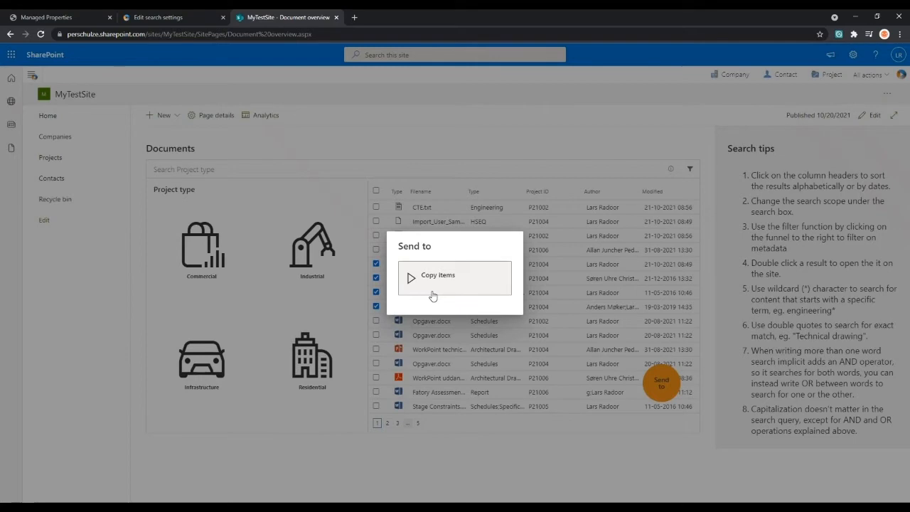
{"action": "left_click", "coordinate": [473, 295]}
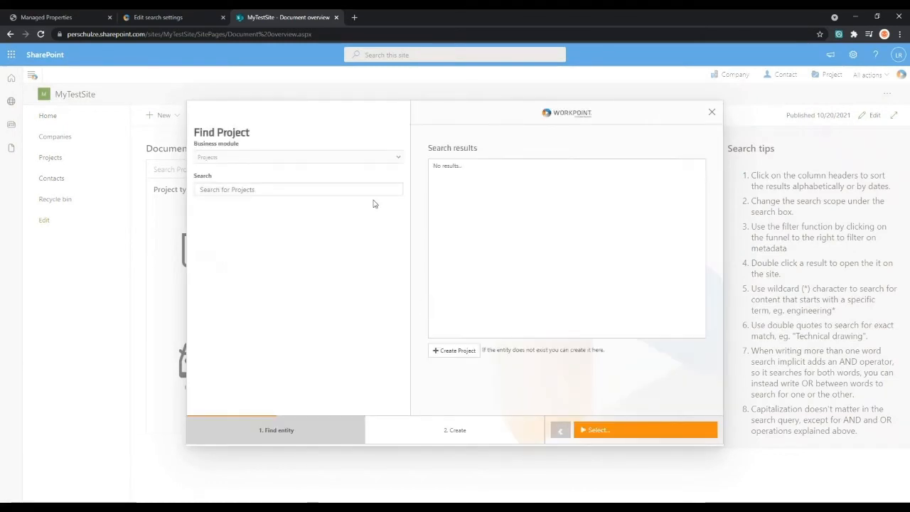
- Search the projects for "air", select Airbus Hamburg Cargo 8 as the copy destination and continue to the naming stage
{"action": "left_click", "coordinate": [360, 192]}
{"action": "type", "text": "air"}
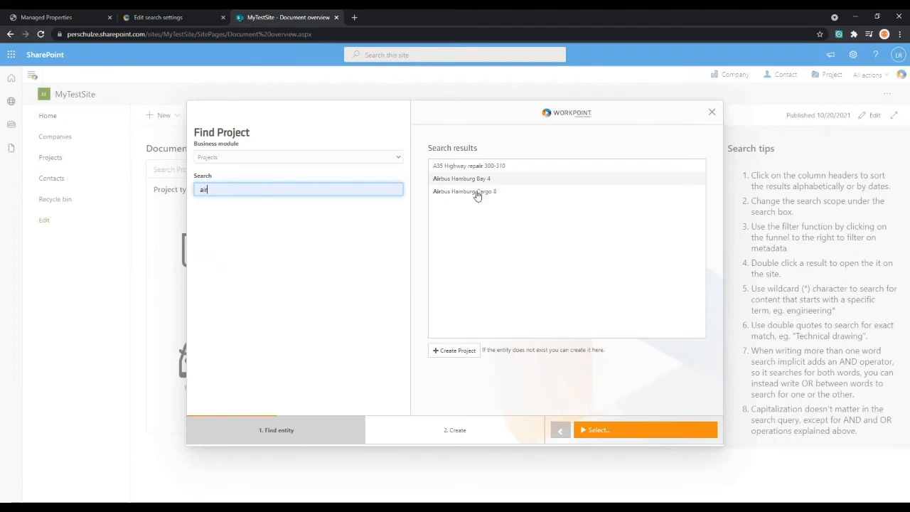
{"action": "left_click", "coordinate": [478, 196]}
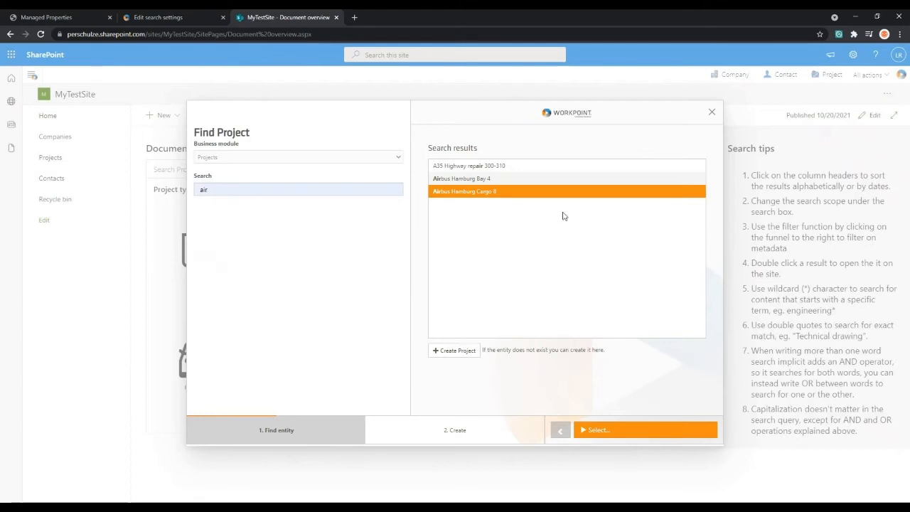
{"action": "left_click", "coordinate": [304, 187]}
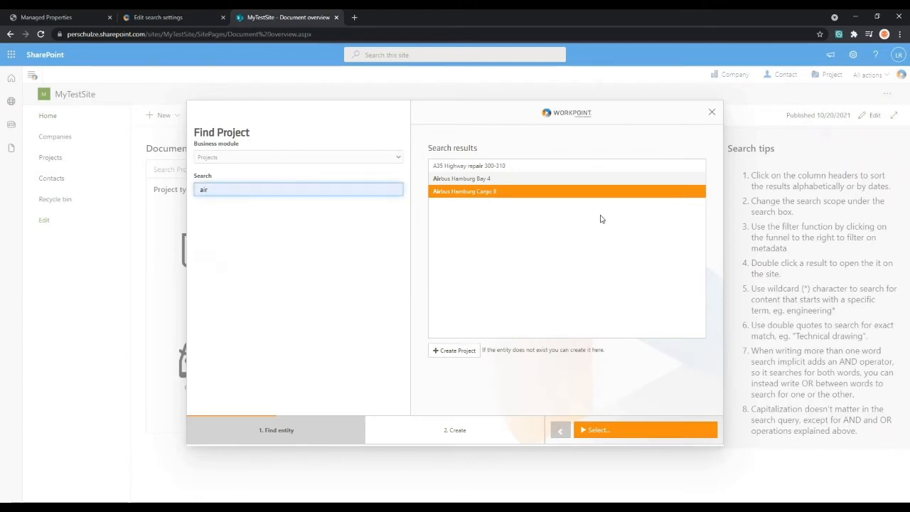
{"action": "mouse_move", "coordinate": [639, 425]}
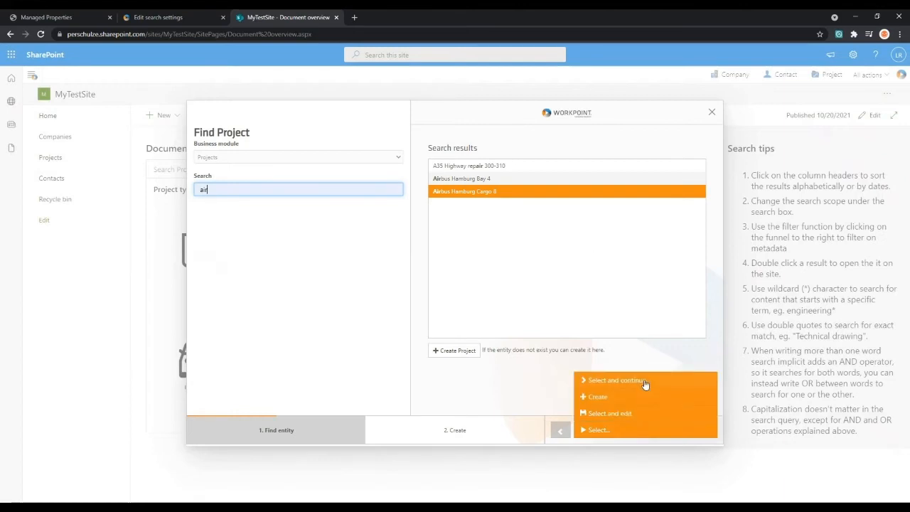
{"action": "left_click", "coordinate": [645, 384]}
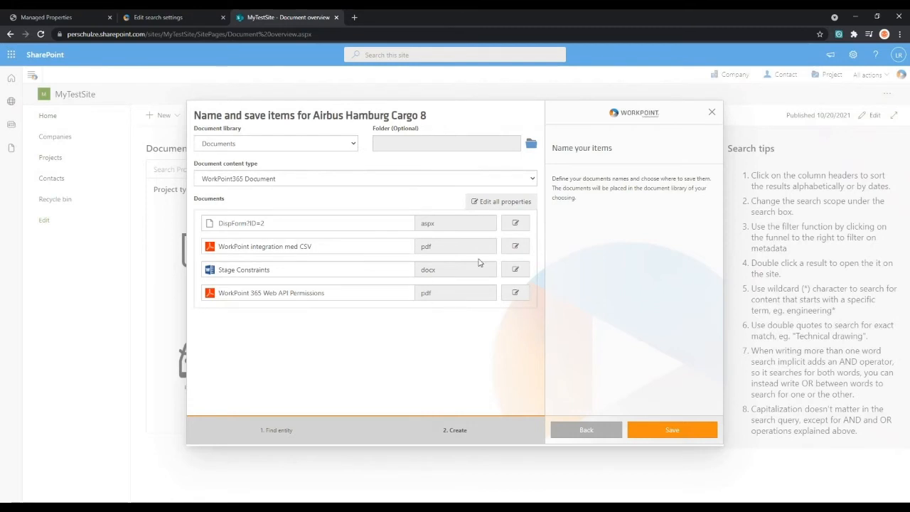
- View the shared properties form for all the copied items, and close the copy wizard without saving
{"action": "left_click", "coordinate": [503, 203]}
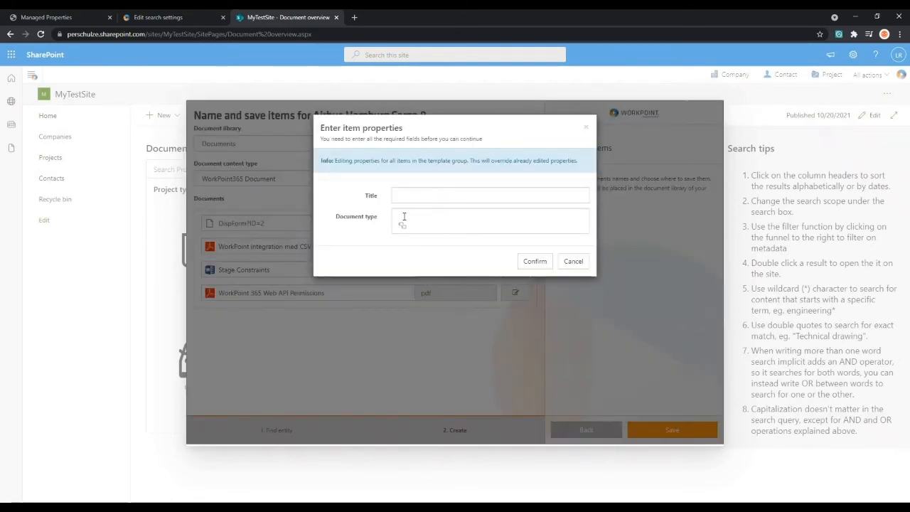
{"action": "left_click", "coordinate": [586, 129]}
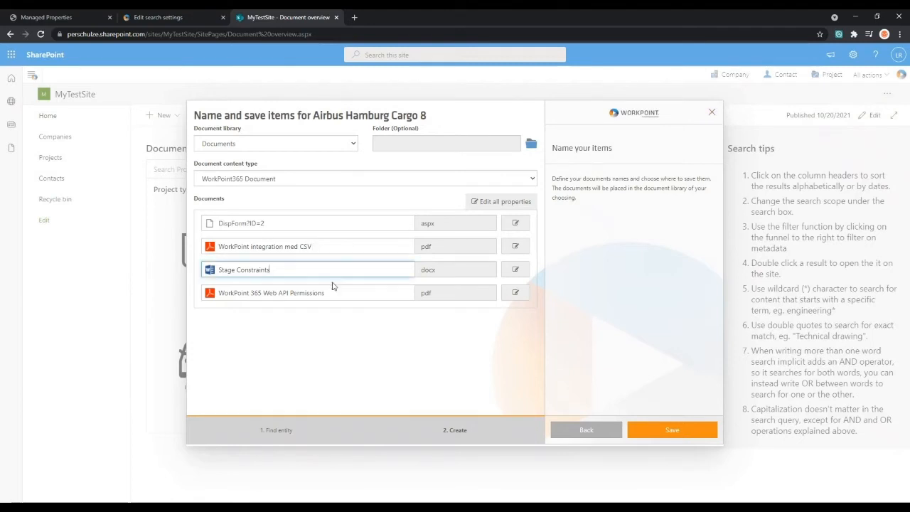
{"action": "left_click", "coordinate": [358, 271]}
{"action": "left_click", "coordinate": [711, 116]}
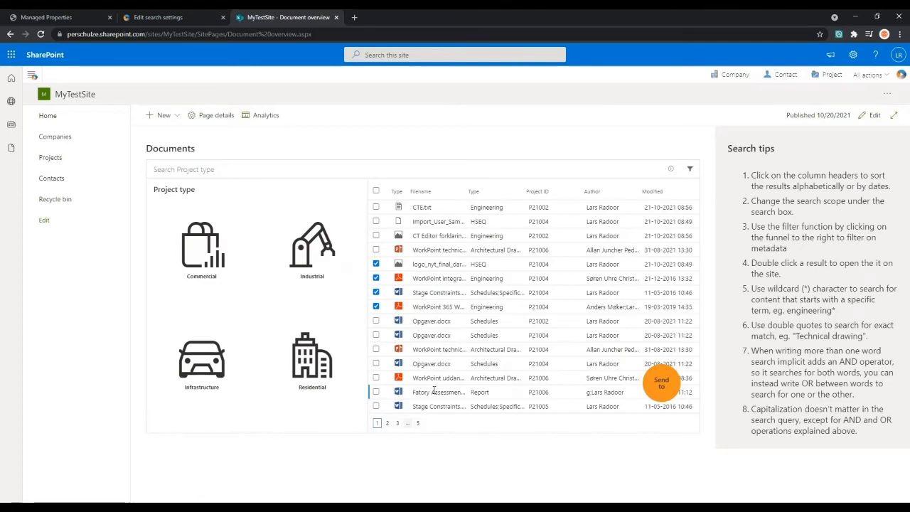
- Clear the selection of the documents in the overview list
{"action": "left_click", "coordinate": [376, 278]}
{"action": "left_click", "coordinate": [376, 292]}
{"action": "left_click", "coordinate": [376, 307]}
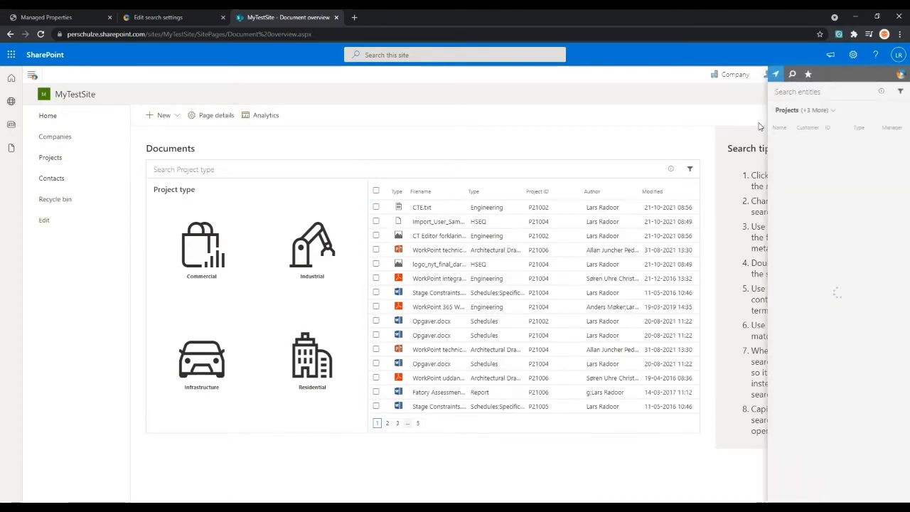
- Widen the WorkPoint Express panel so the project columns have more room, and look at its available entity types
{"action": "left_click_drag", "start_coordinate": [767, 117], "coordinate": [582, 96]}
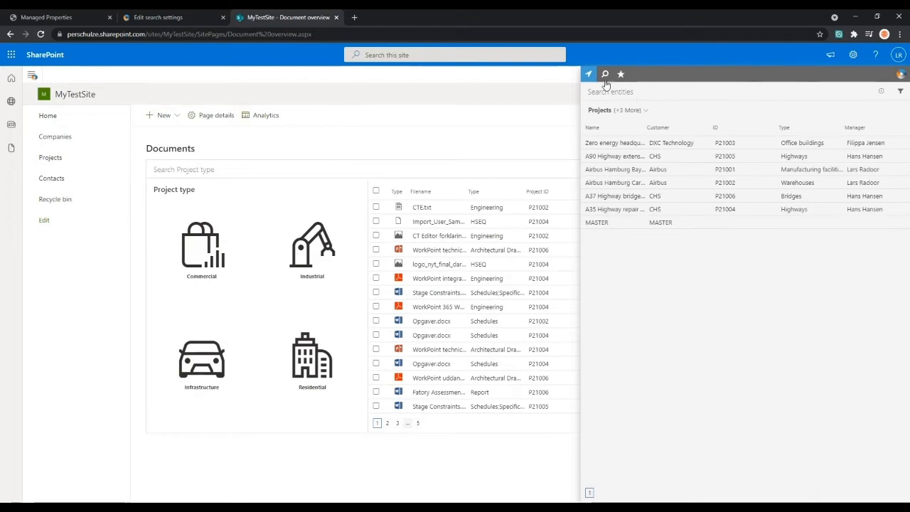
{"action": "left_click", "coordinate": [900, 75]}
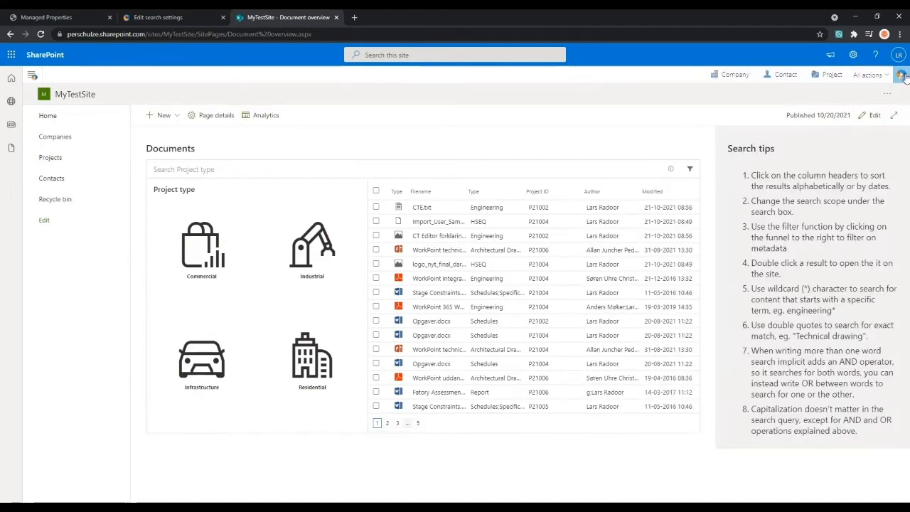
{"action": "left_click", "coordinate": [901, 75]}
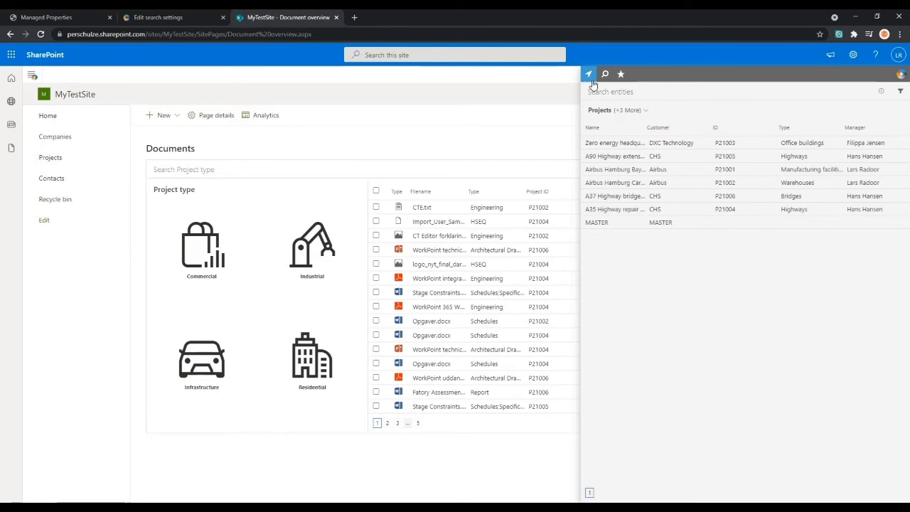
{"action": "left_click", "coordinate": [646, 112]}
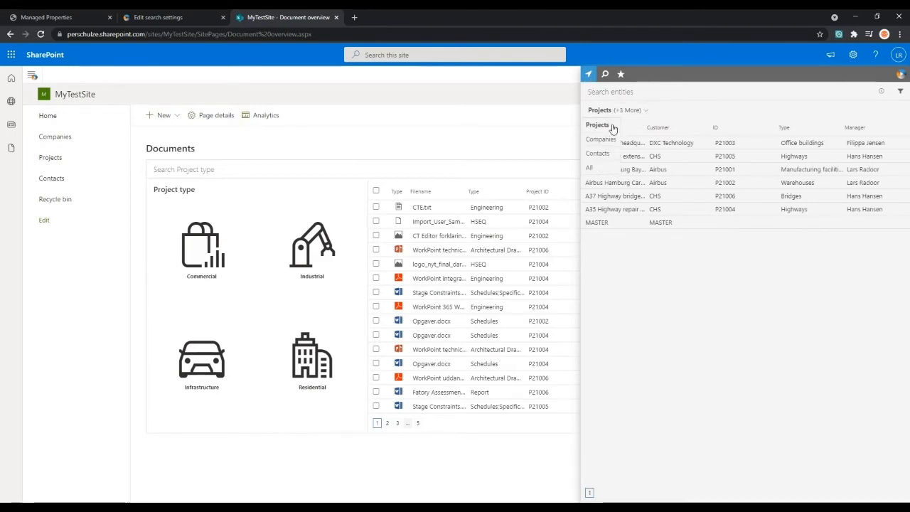
{"action": "left_click", "coordinate": [644, 111]}
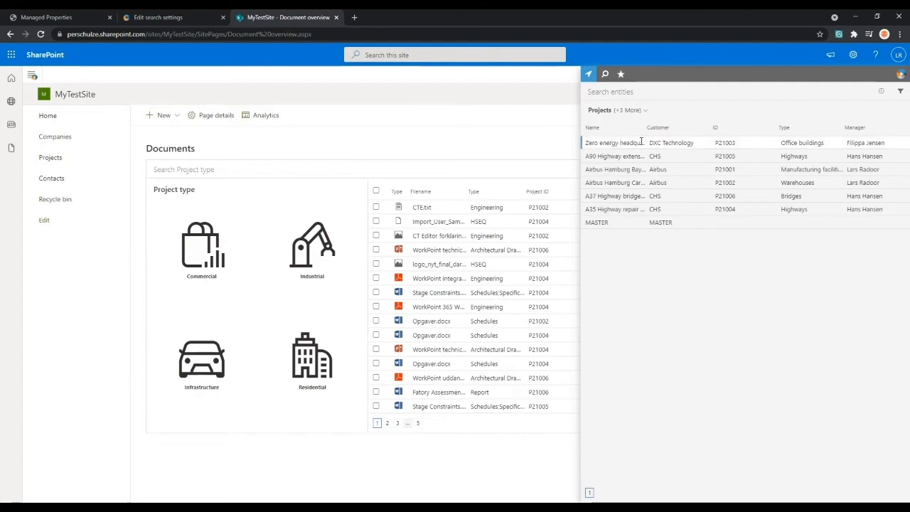
{"action": "left_click_drag", "start_coordinate": [581, 164], "coordinate": [538, 164]}
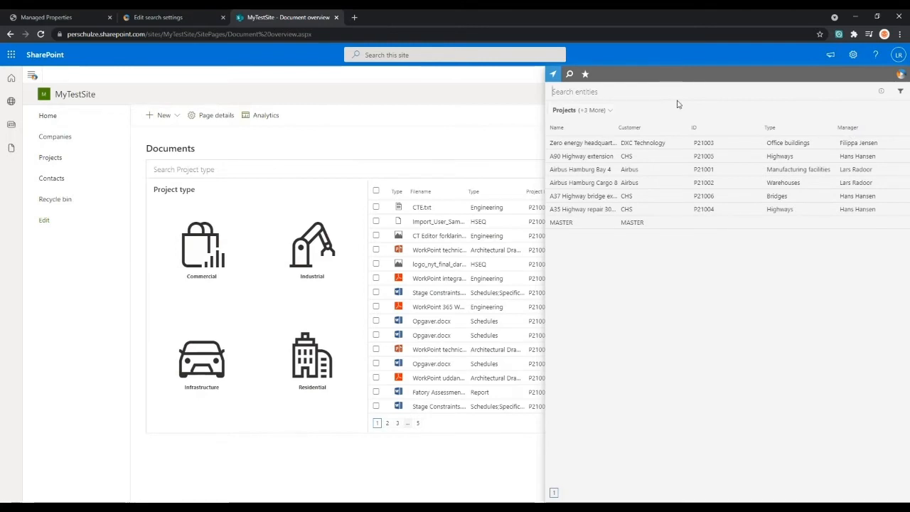
- Search the entities for Highway under Projects and under Companies, and clear the search term
{"action": "type", "text": "Highway"}
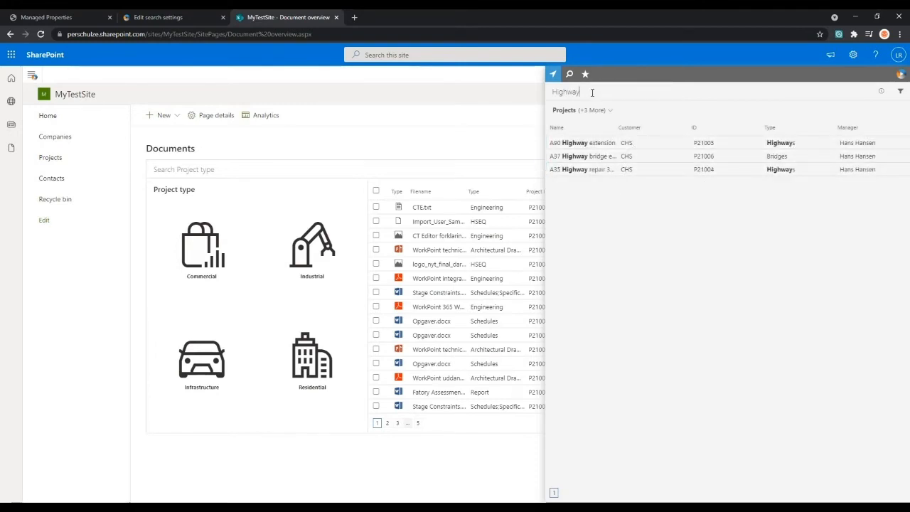
{"action": "left_click", "coordinate": [605, 114]}
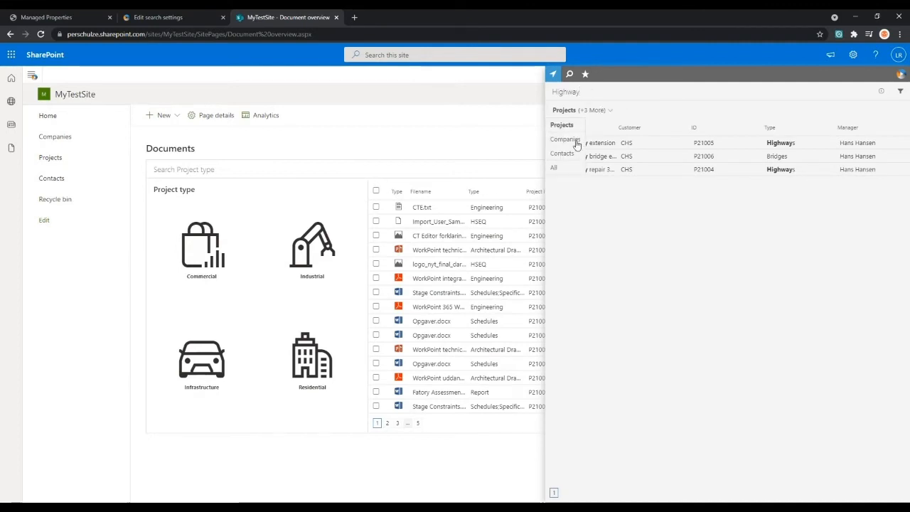
{"action": "left_click", "coordinate": [576, 143]}
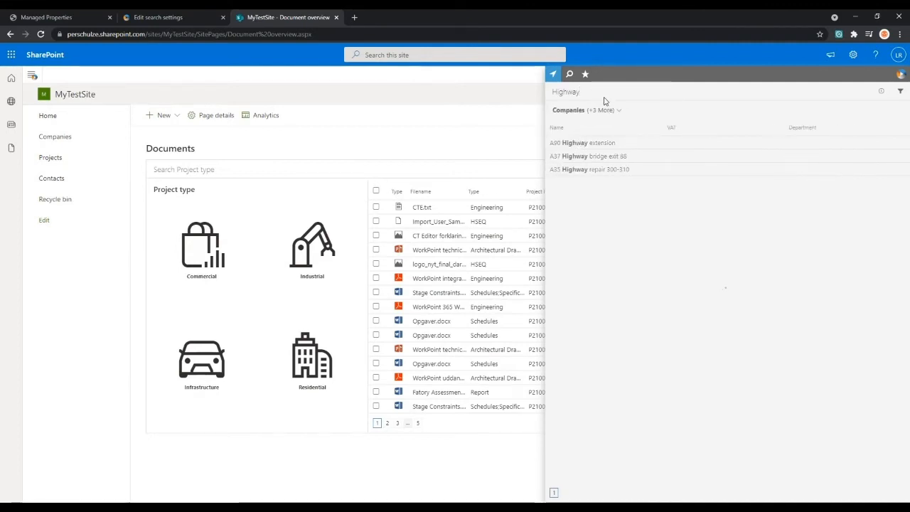
{"action": "left_click_drag", "start_coordinate": [601, 93], "coordinate": [528, 105]}
{"action": "key", "text": "BackSpace"}
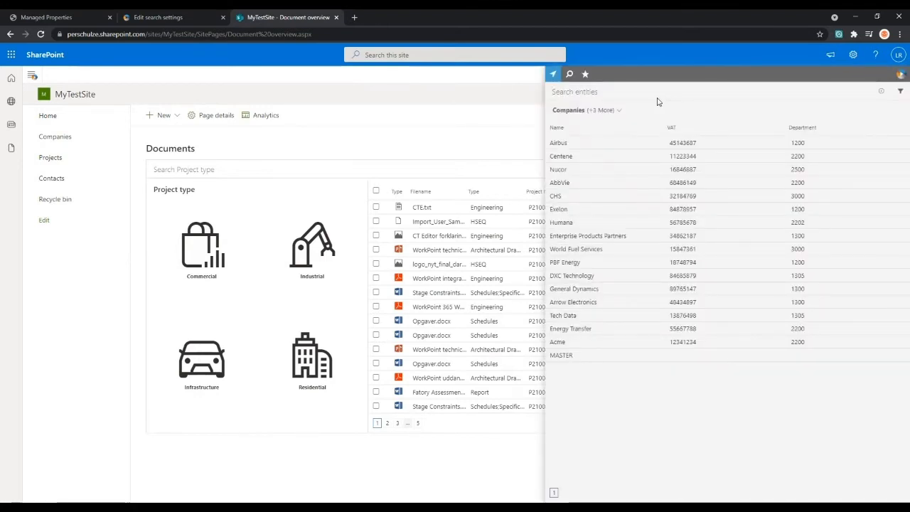
- Switch the entity list back to Projects, preview Airbus Hamburg Bay 4 and open its site
{"action": "left_click", "coordinate": [579, 111]}
{"action": "left_click", "coordinate": [569, 126]}
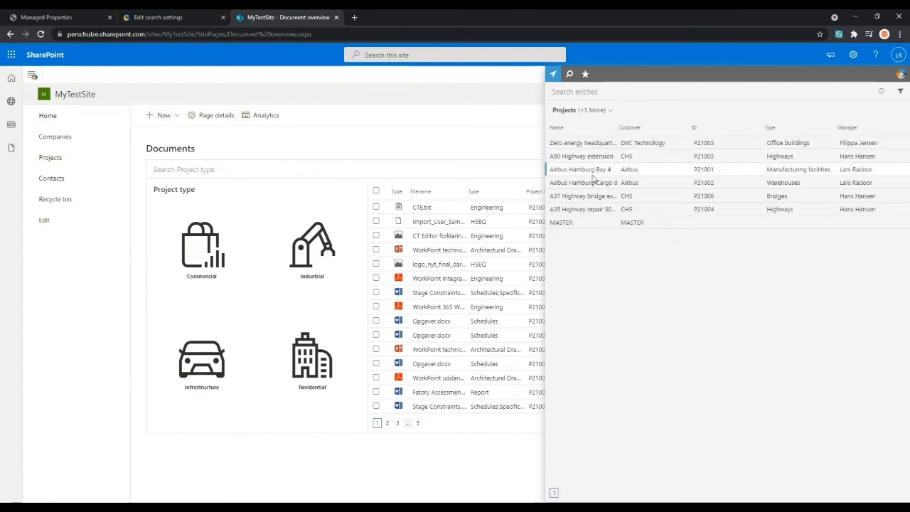
{"action": "left_click", "coordinate": [627, 171]}
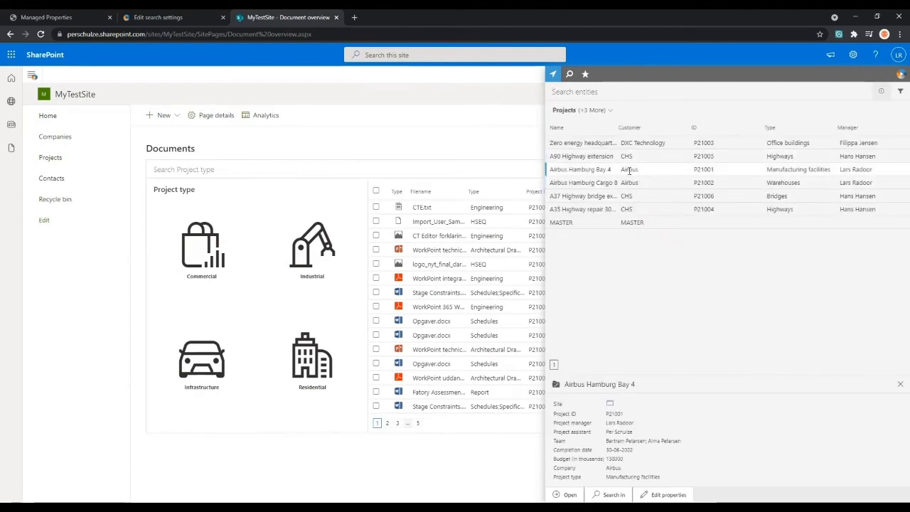
{"action": "double_click", "coordinate": [629, 171]}
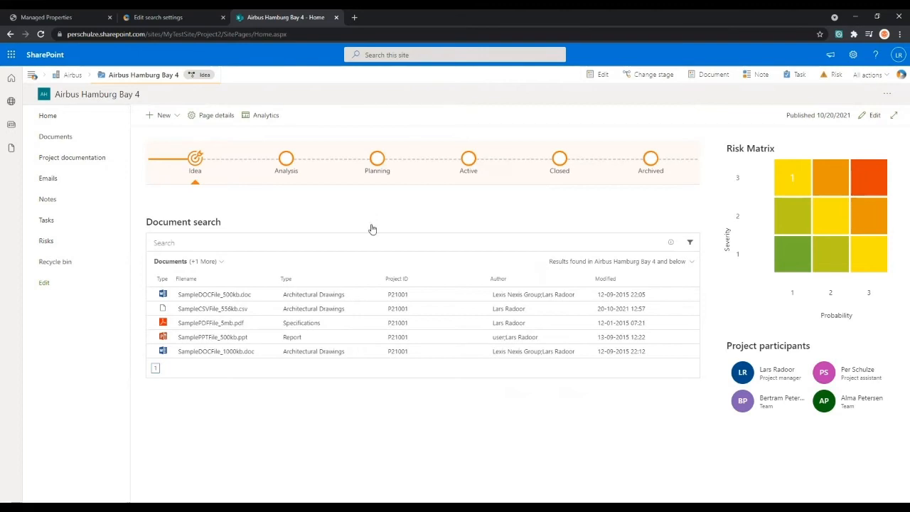
- Open the Express panel's document search, preview the WorkPoint integration med CSV document and close the preview
{"action": "left_click", "coordinate": [900, 75]}
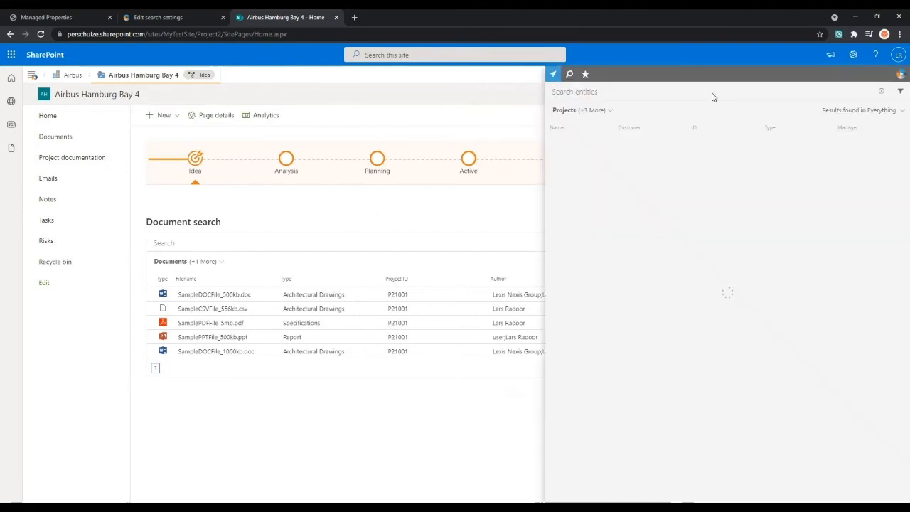
{"action": "left_click", "coordinate": [569, 73]}
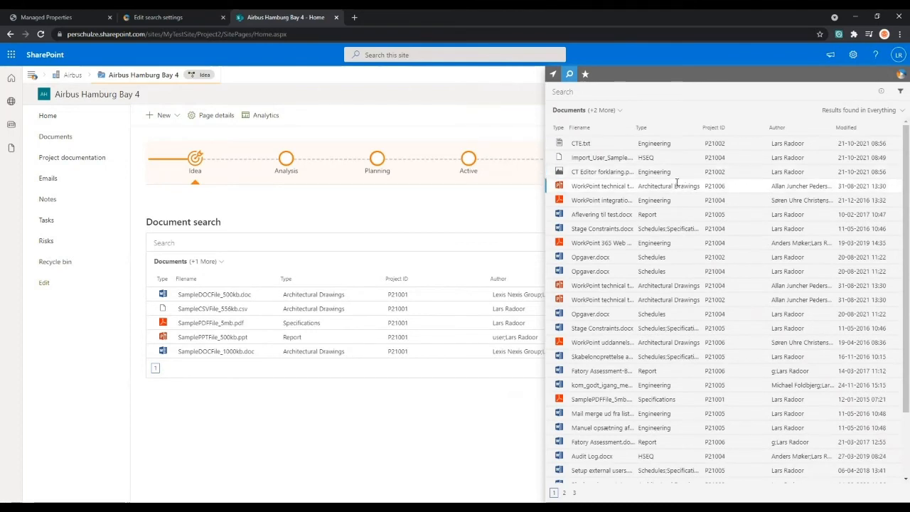
{"action": "left_click", "coordinate": [677, 186]}
{"action": "left_click", "coordinate": [675, 203]}
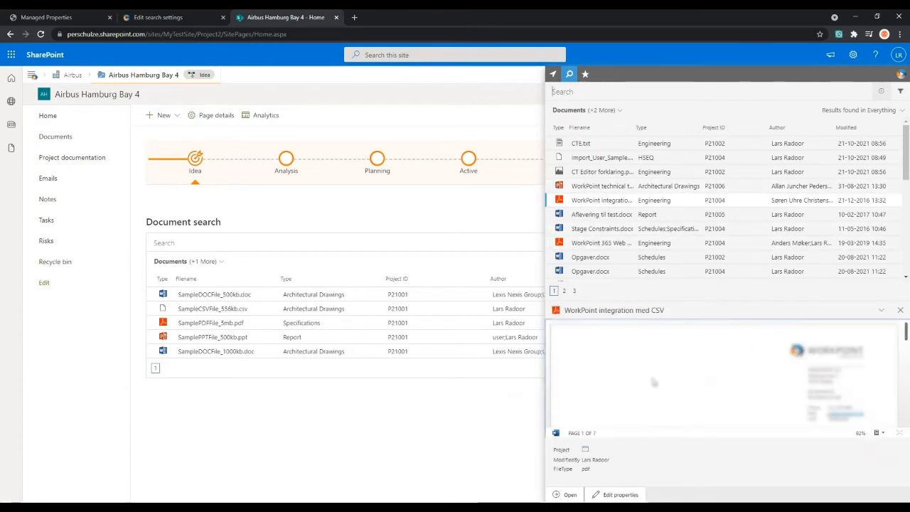
{"action": "mouse_move", "coordinate": [906, 330]}
{"action": "left_mouse_down"}
{"action": "mouse_move", "coordinate": [906, 348]}
{"action": "mouse_move", "coordinate": [903, 320]}
{"action": "left_mouse_up"}
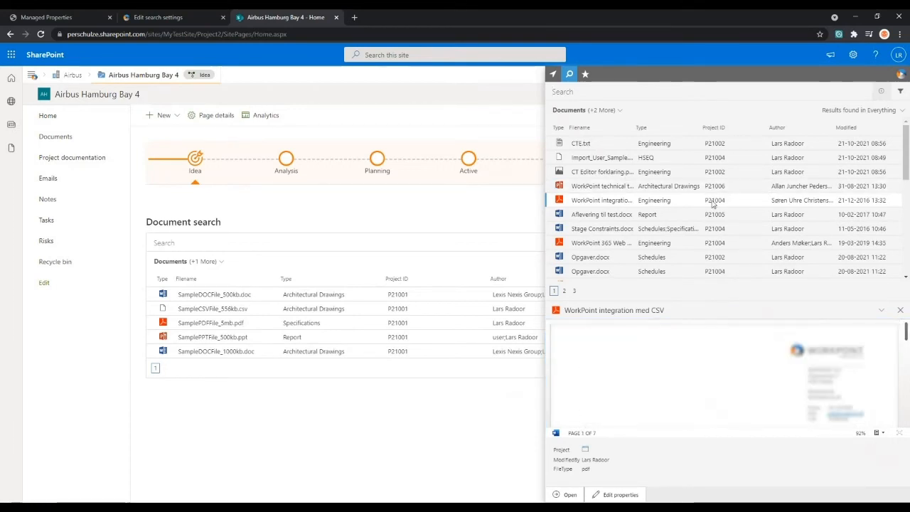
{"action": "left_click", "coordinate": [901, 312]}
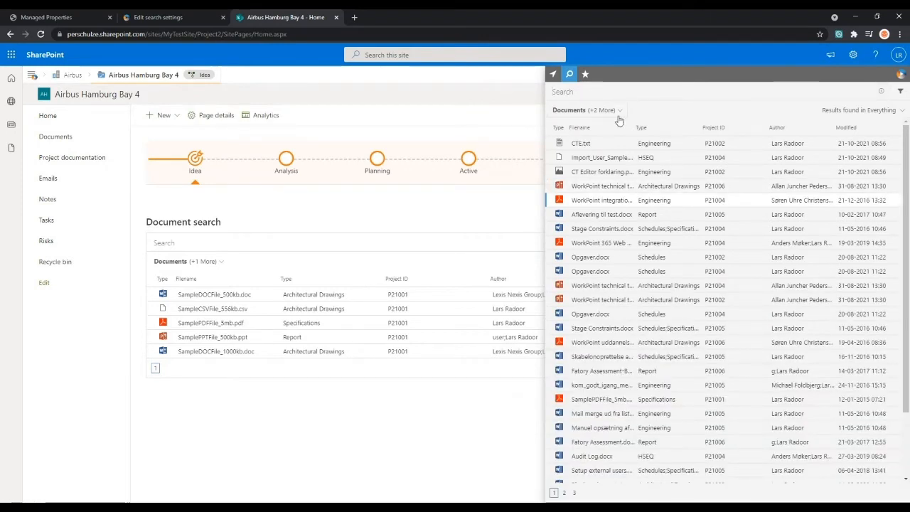
- Search all documents in the Express panel for opgaver, and close the panel
{"action": "type", "text": "opgaver"}
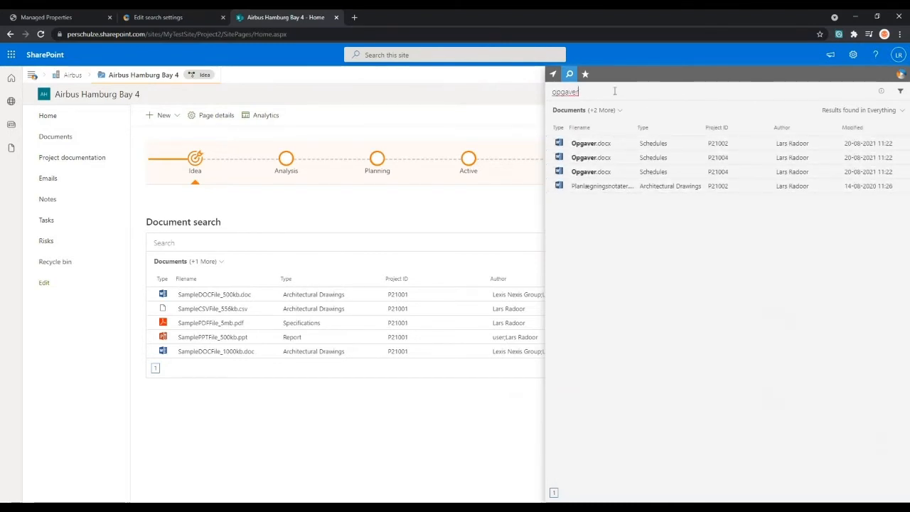
{"action": "double_click", "coordinate": [590, 92]}
{"action": "left_click", "coordinate": [596, 93]}
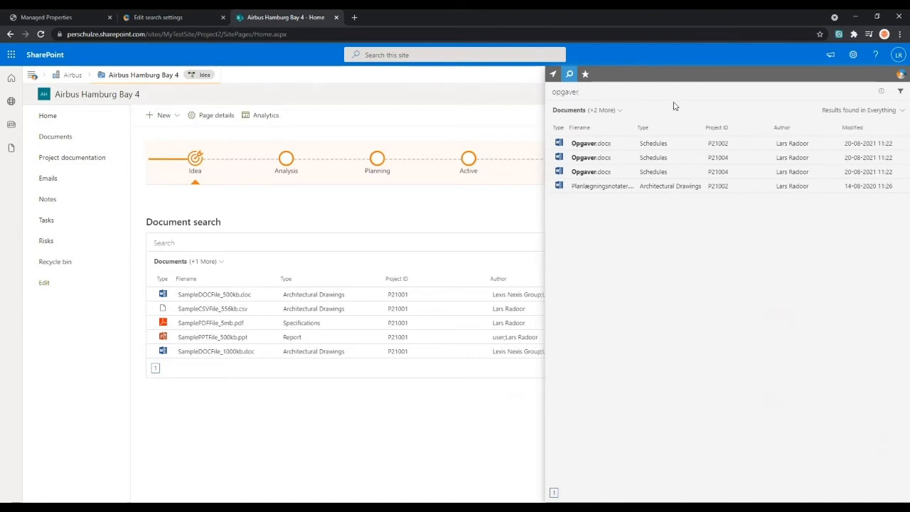
{"action": "left_click", "coordinate": [901, 76]}
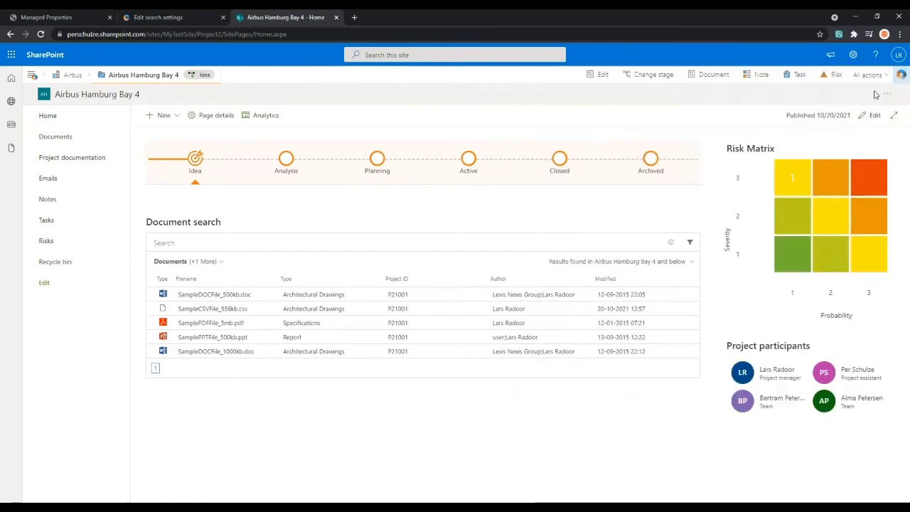
- Switch to the WorkPoint 365 administration and open the Search settings page
{"action": "left_click", "coordinate": [177, 19]}
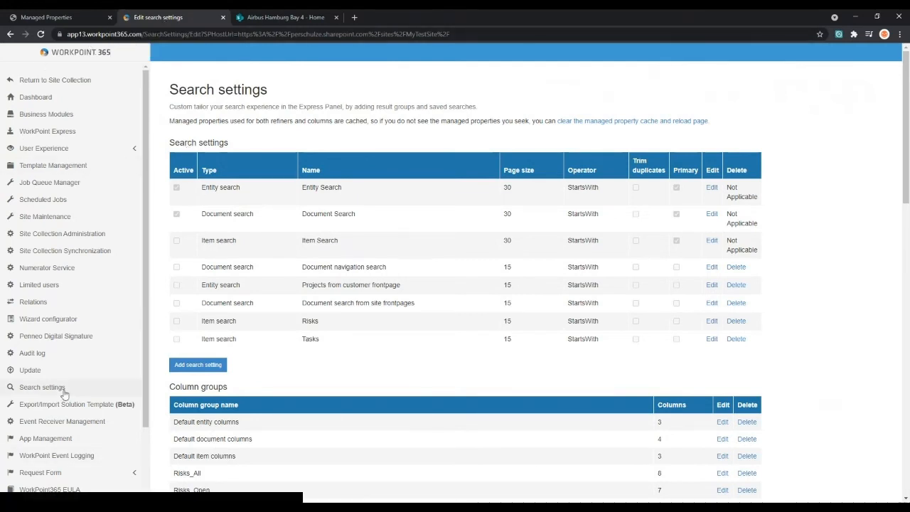
{"action": "left_click", "coordinate": [104, 389]}
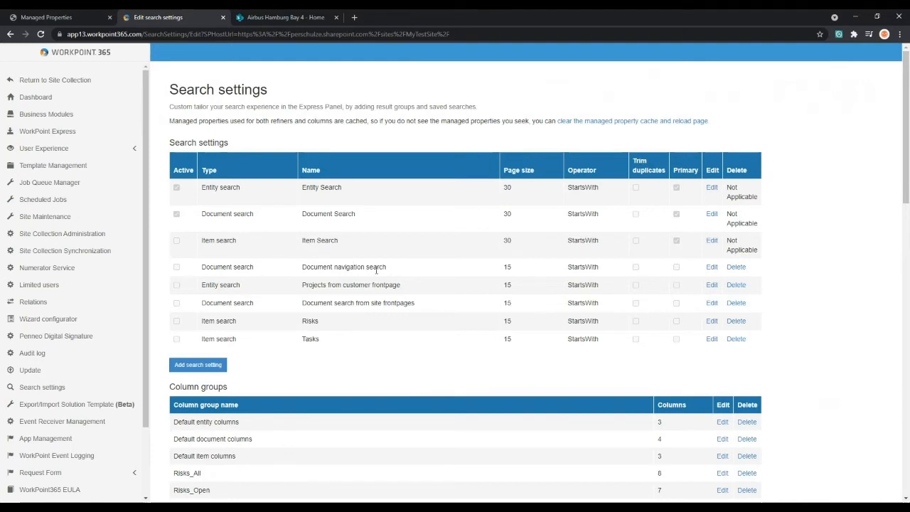
- Open the Document navigation search setting for editing and review its general options through to the term filter fields
{"action": "left_click", "coordinate": [714, 269]}
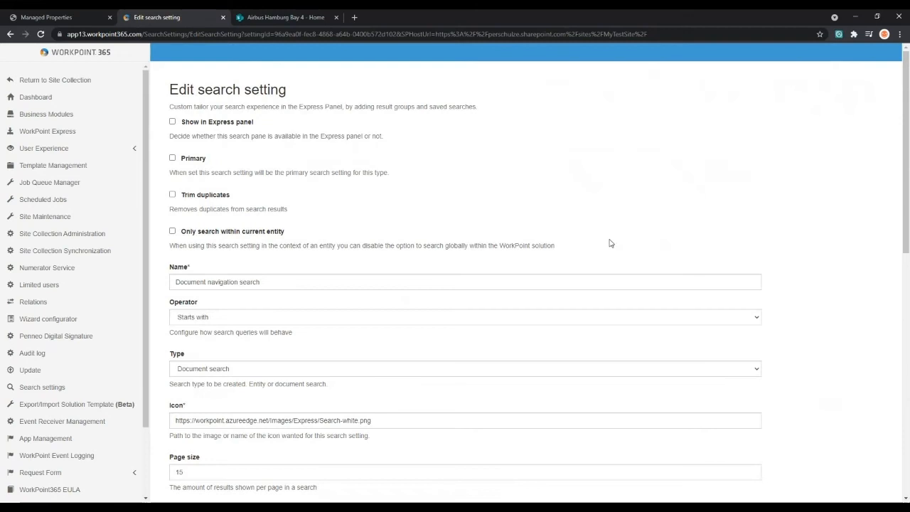
{"action": "middle_click", "coordinate": [798, 203]}
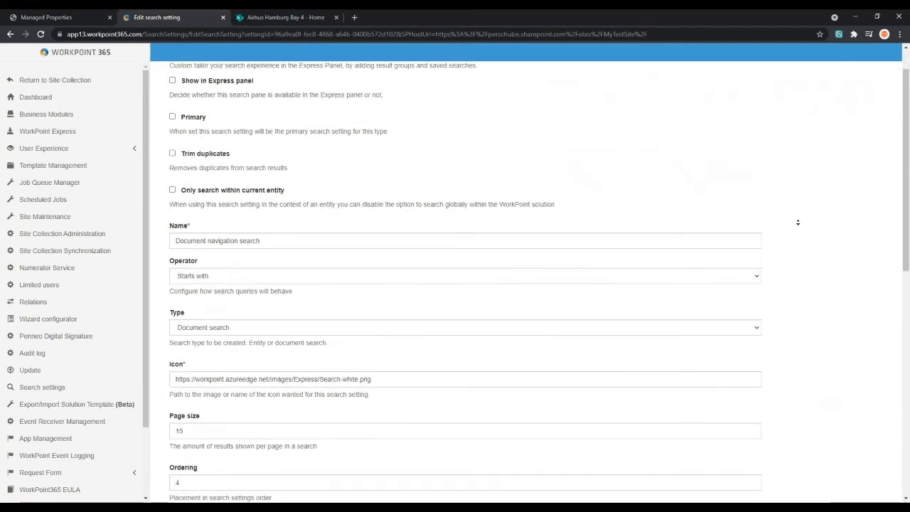
{"action": "middle_click", "coordinate": [796, 229]}
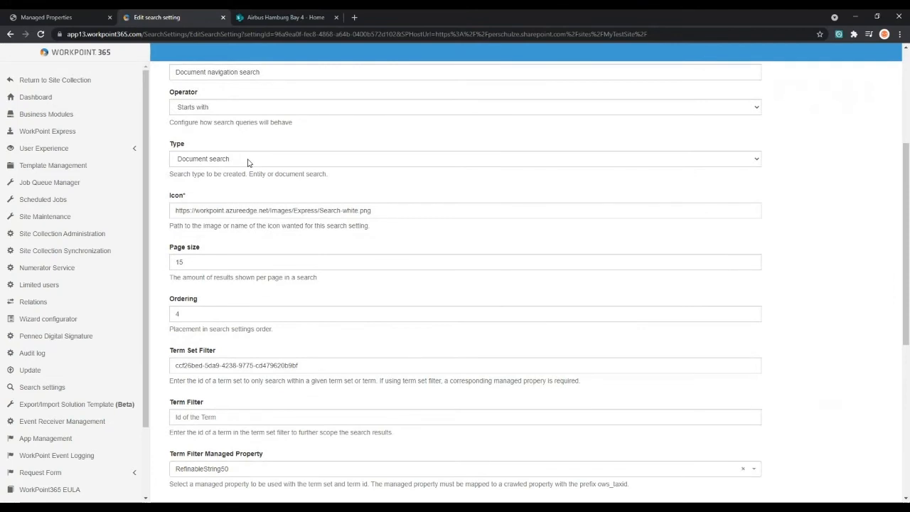
{"action": "middle_click", "coordinate": [334, 247]}
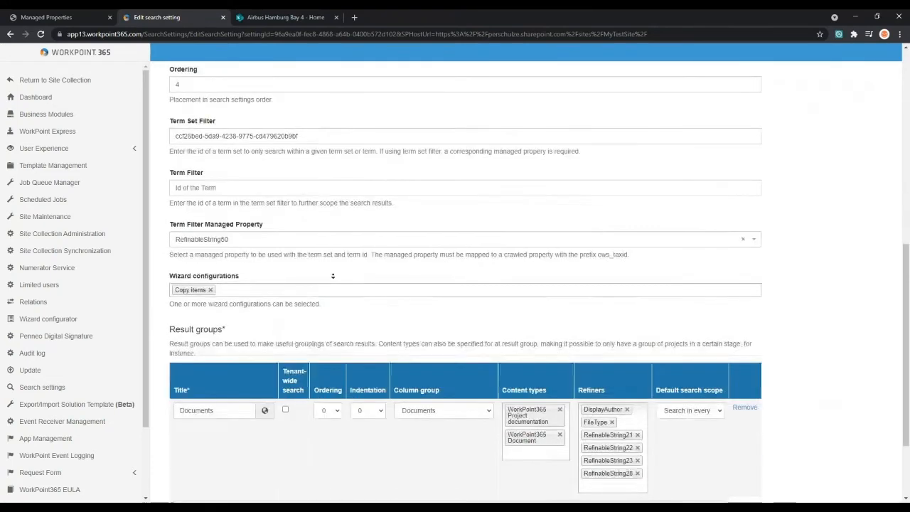
- Examine the Term Set Filter and its related Term Filter and Term Filter Managed Property fields
{"action": "left_click_drag", "start_coordinate": [298, 108], "coordinate": [166, 117]}
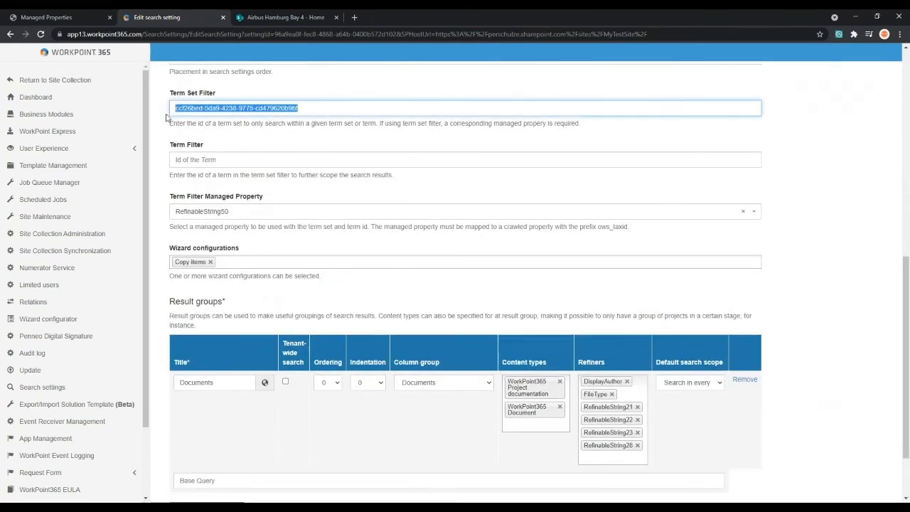
{"action": "left_click", "coordinate": [206, 135]}
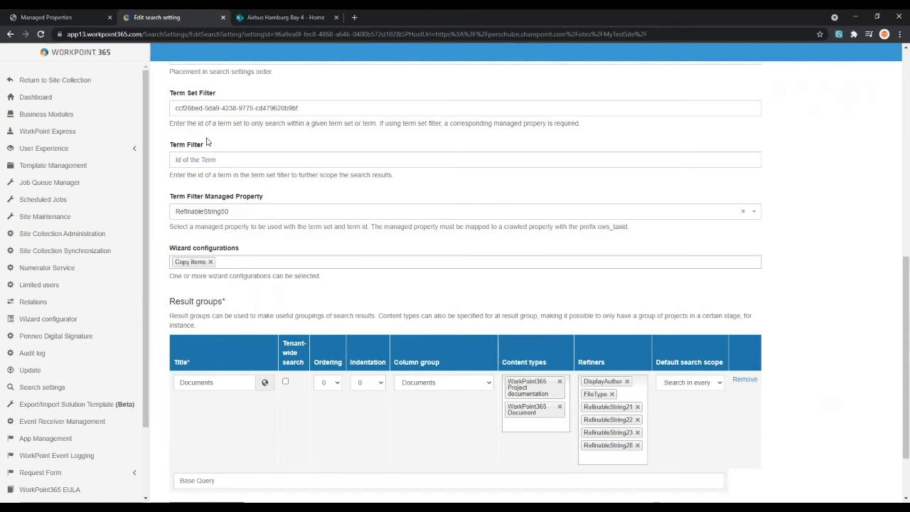
{"action": "left_click_drag", "start_coordinate": [303, 106], "coordinate": [175, 109]}
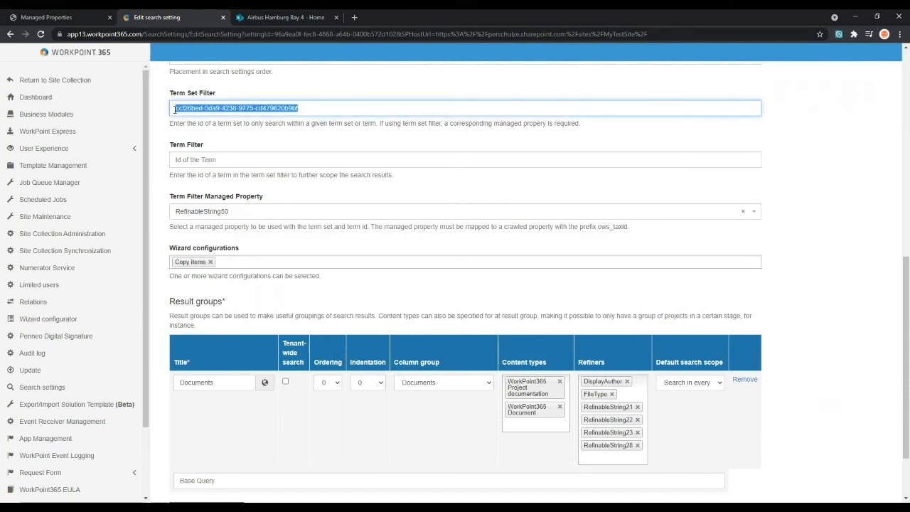
{"action": "left_click", "coordinate": [174, 109]}
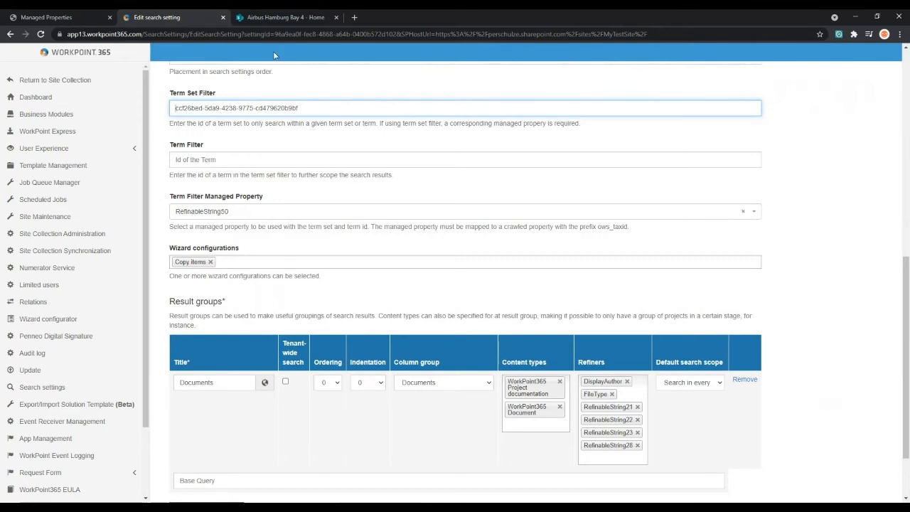
{"action": "left_click", "coordinate": [287, 136]}
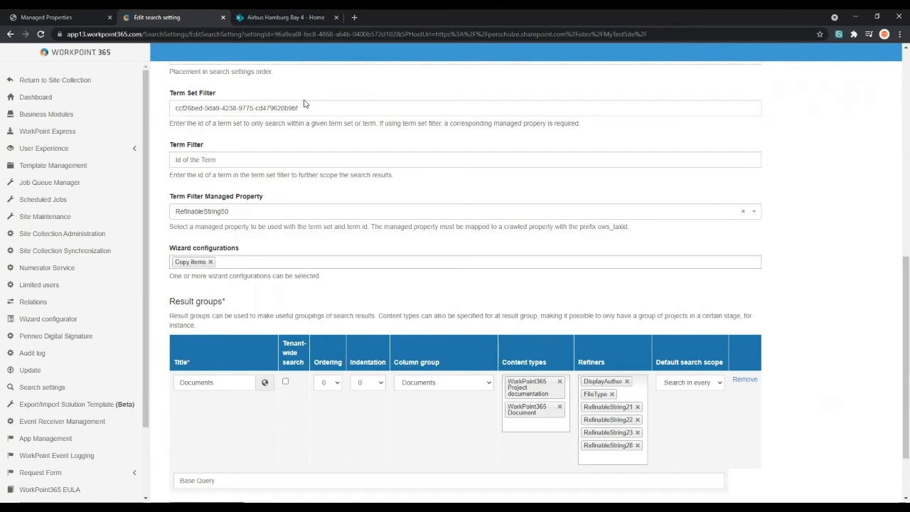
{"action": "left_click", "coordinate": [307, 105]}
{"action": "left_click", "coordinate": [308, 122]}
{"action": "scroll", "coordinate": [772, 208], "scroll_direction": "down", "scroll_amount": 1}
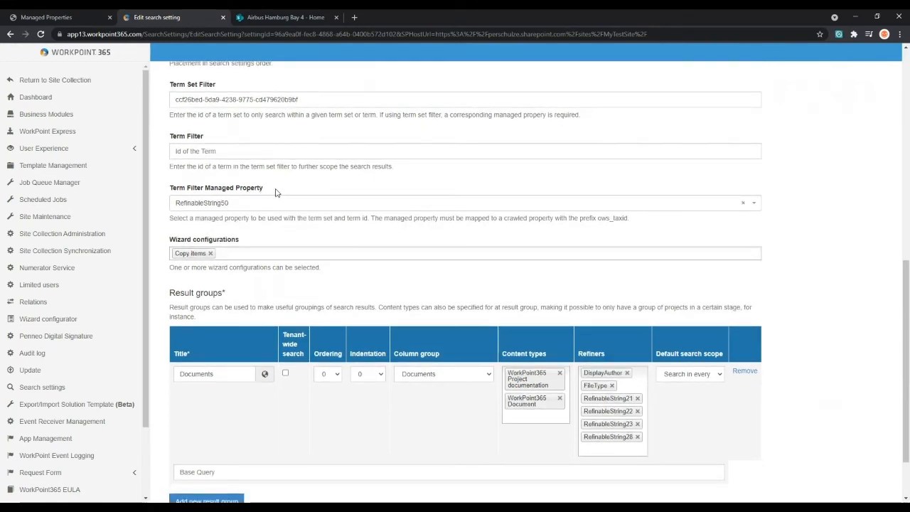
{"action": "left_click_drag", "start_coordinate": [311, 98], "coordinate": [190, 114]}
{"action": "left_click", "coordinate": [270, 190]}
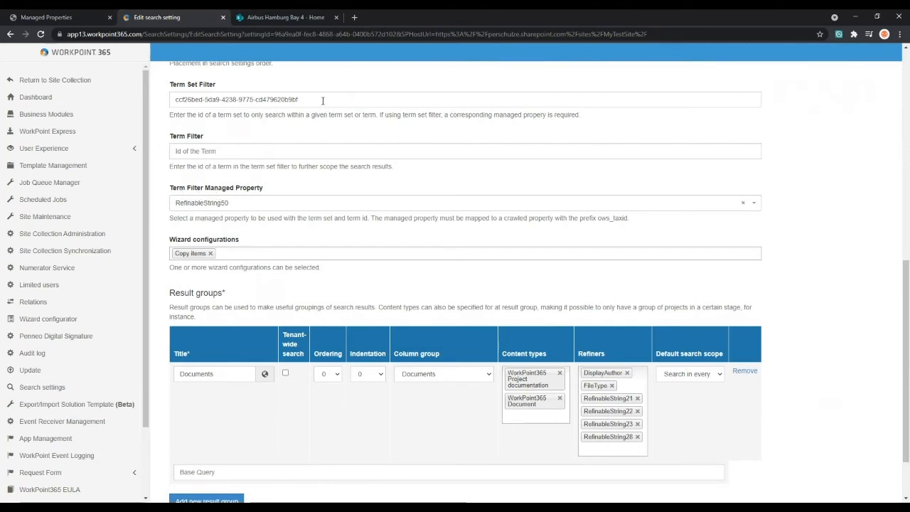
{"action": "left_click_drag", "start_coordinate": [322, 102], "coordinate": [174, 101]}
{"action": "left_click", "coordinate": [169, 116]}
{"action": "scroll", "coordinate": [164, 167], "scroll_direction": "down", "scroll_amount": 1}
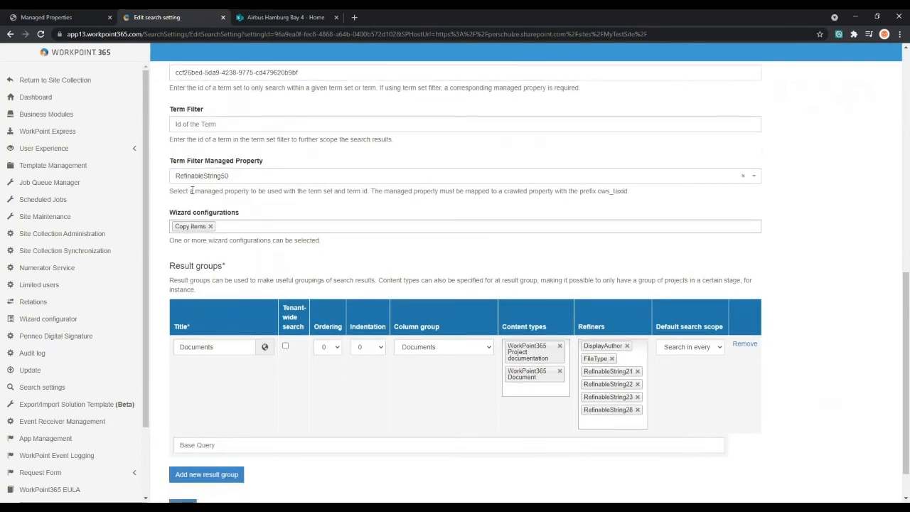
- Examine the Wizard configurations assigned to the Document navigation search setting
{"action": "middle_click", "coordinate": [158, 188]}
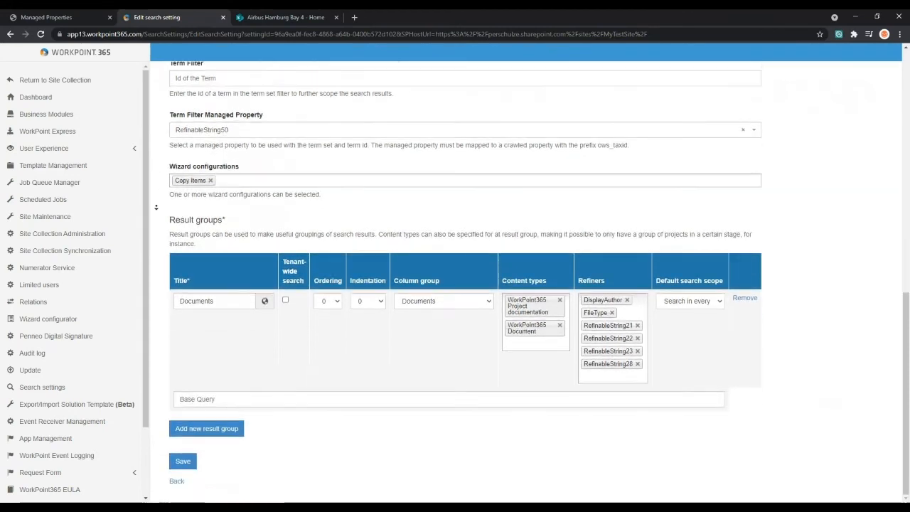
{"action": "middle_click", "coordinate": [156, 206]}
{"action": "left_click_drag", "start_coordinate": [170, 168], "coordinate": [246, 171]}
{"action": "left_click", "coordinate": [246, 170]}
{"action": "left_click", "coordinate": [259, 180]}
{"action": "left_click", "coordinate": [239, 173]}
- Open the Wizard configurator in a separate browser tab and inspect the Copy items wizard
{"action": "middle_click", "coordinate": [104, 322]}
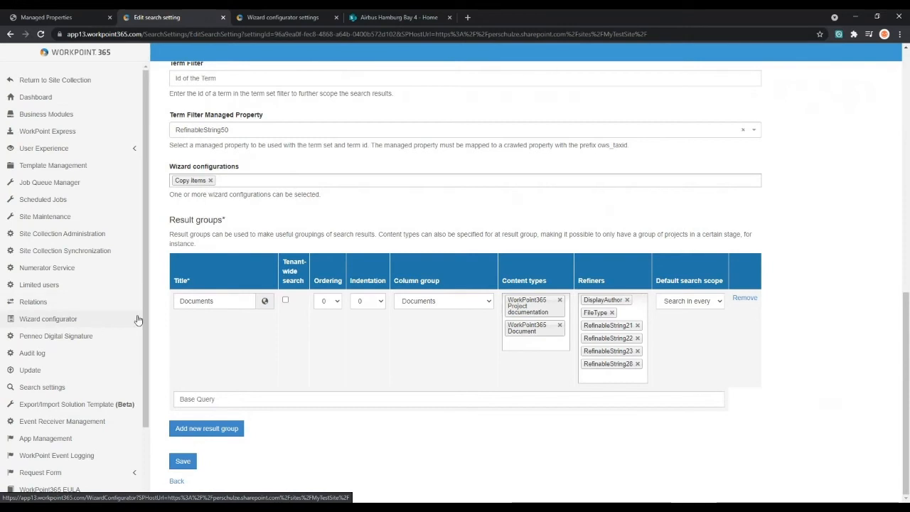
{"action": "left_click", "coordinate": [283, 18]}
{"action": "scroll", "coordinate": [400, 241], "scroll_direction": "down", "scroll_amount": 7}
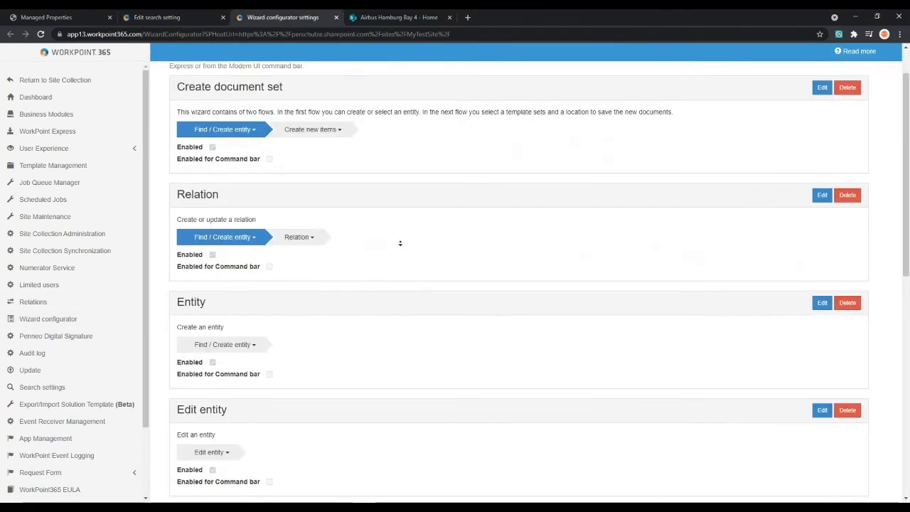
{"action": "scroll", "coordinate": [400, 243], "scroll_direction": "down", "scroll_amount": 2}
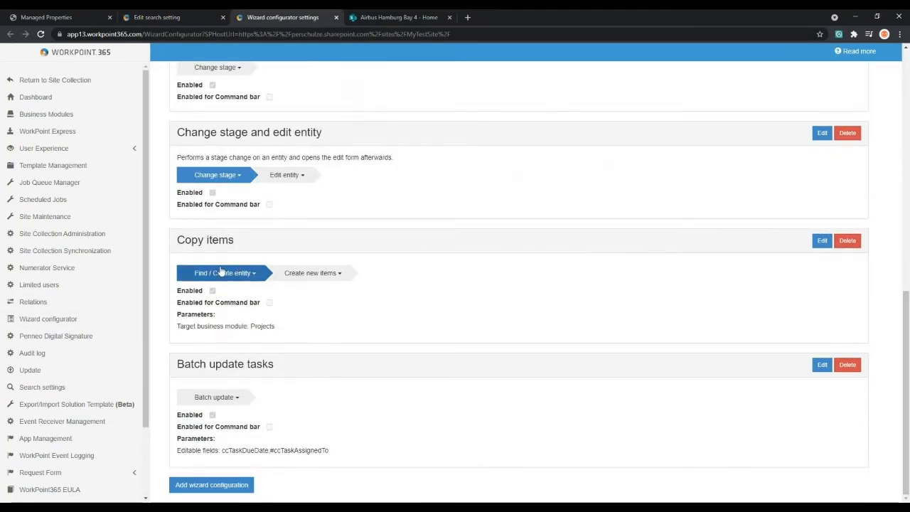
{"action": "left_click_drag", "start_coordinate": [239, 240], "coordinate": [177, 240]}
{"action": "left_click", "coordinate": [207, 264]}
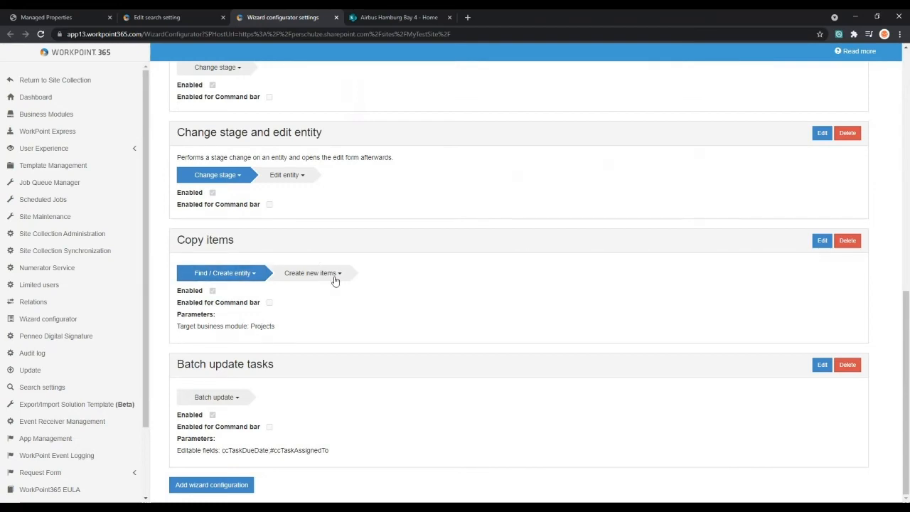
- Return to the Document navigation search setting and review its wizard configurations, result group description and the Documents group's content types
{"action": "left_click", "coordinate": [191, 19]}
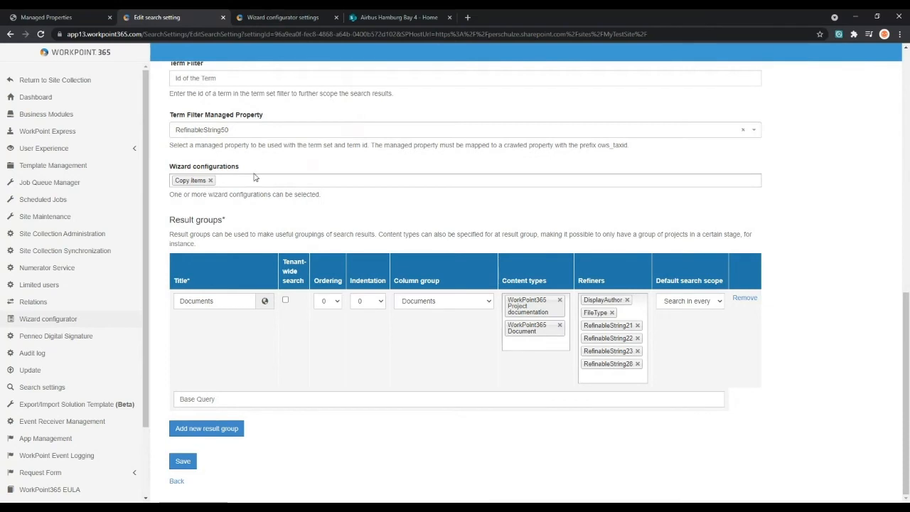
{"action": "left_click_drag", "start_coordinate": [242, 168], "coordinate": [175, 168]}
{"action": "left_click", "coordinate": [171, 170]}
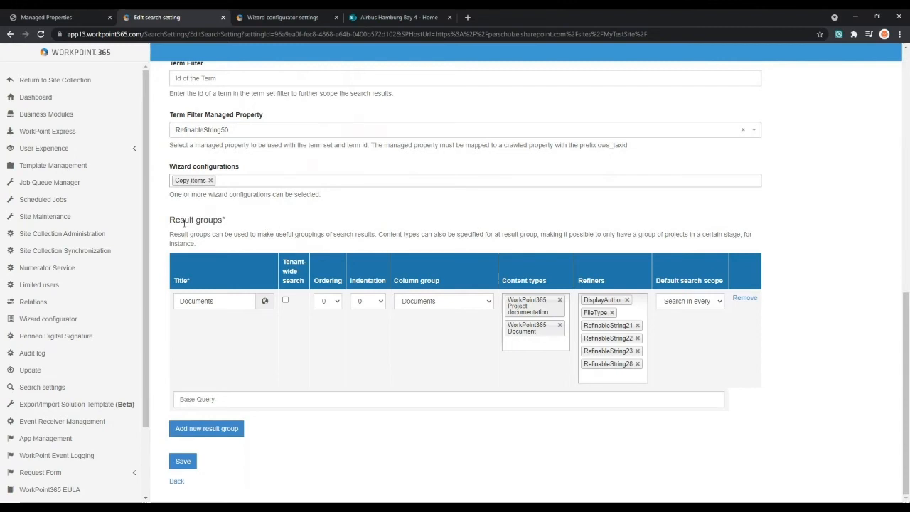
{"action": "left_click_drag", "start_coordinate": [171, 234], "coordinate": [193, 245]}
{"action": "left_click", "coordinate": [192, 246]}
{"action": "left_click", "coordinate": [546, 344]}
{"action": "left_click", "coordinate": [485, 351]}
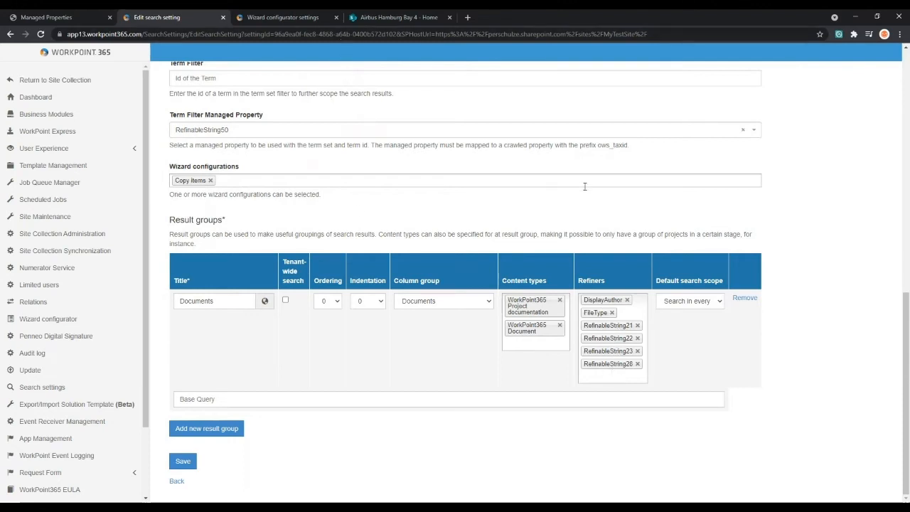
- Switch to the SharePoint project site and open the Document overview page of the My WorkPoint solution
{"action": "left_click", "coordinate": [409, 17]}
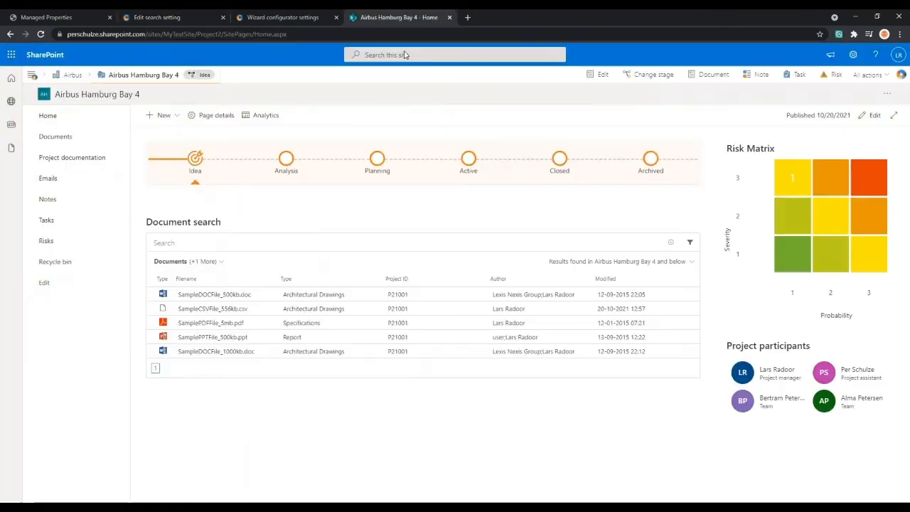
{"action": "left_click", "coordinate": [32, 77]}
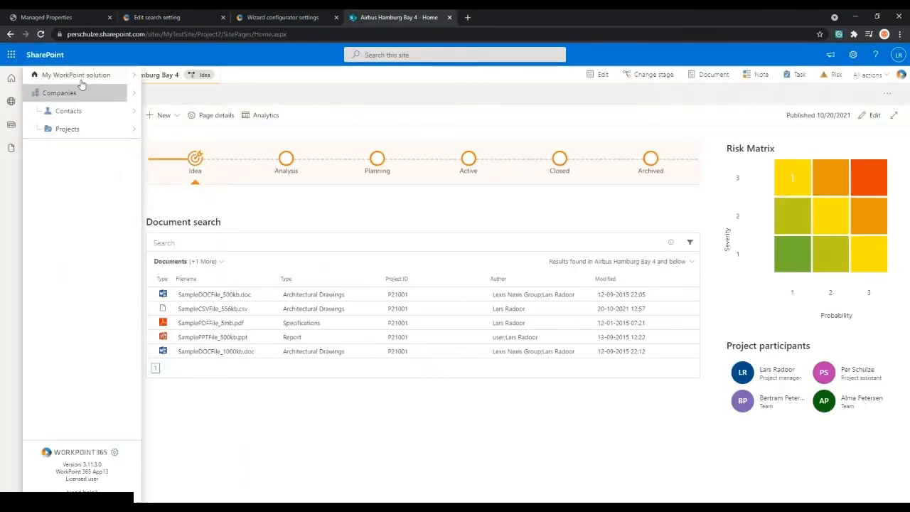
{"action": "left_click", "coordinate": [76, 74]}
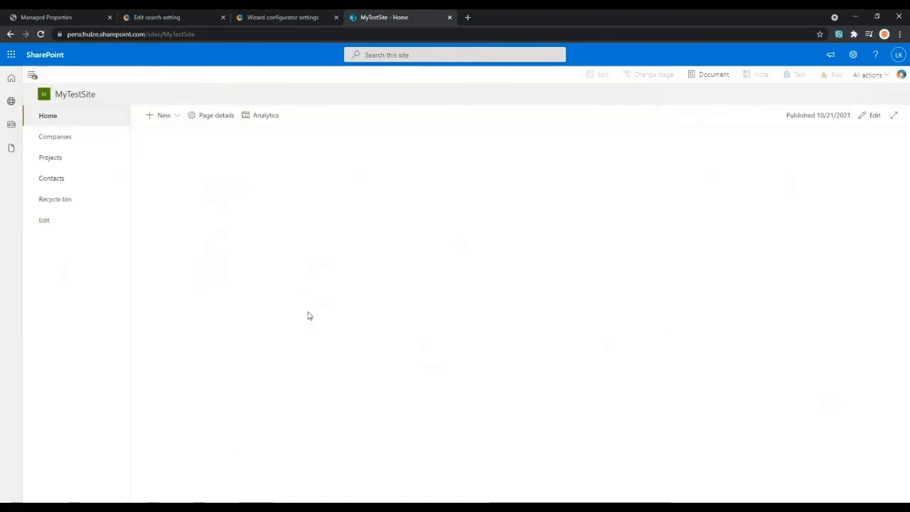
{"action": "left_click", "coordinate": [224, 315]}
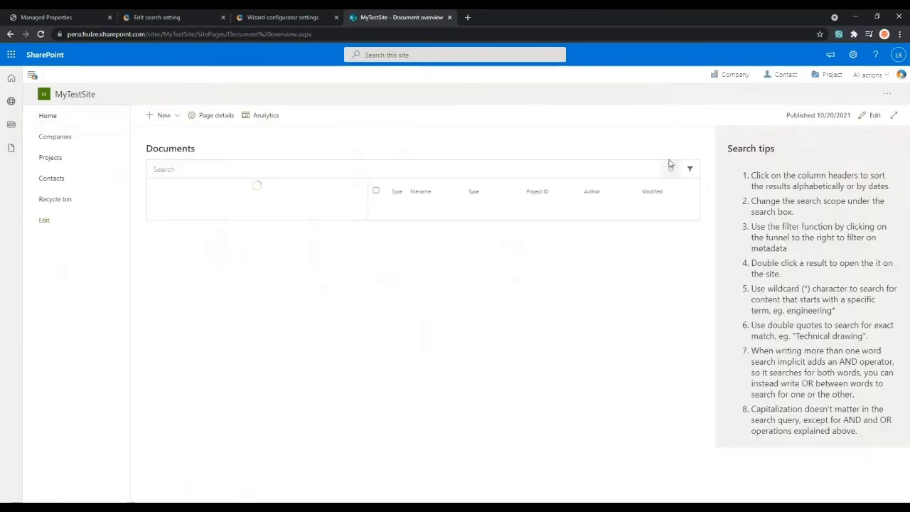
- Show the refiners for the Documents search and collapse the Filetype and Author groups to view the remaining ones
{"action": "left_click", "coordinate": [690, 171]}
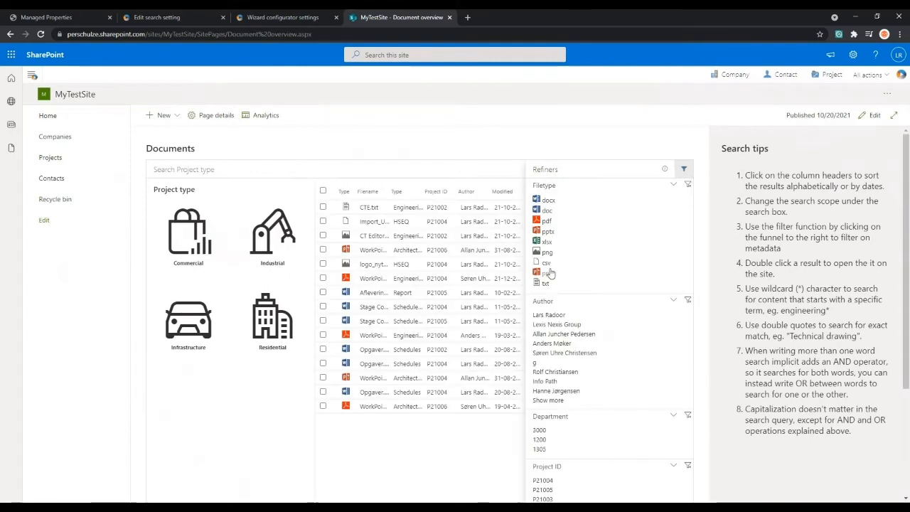
{"action": "left_click", "coordinate": [672, 184]}
{"action": "left_click", "coordinate": [673, 202]}
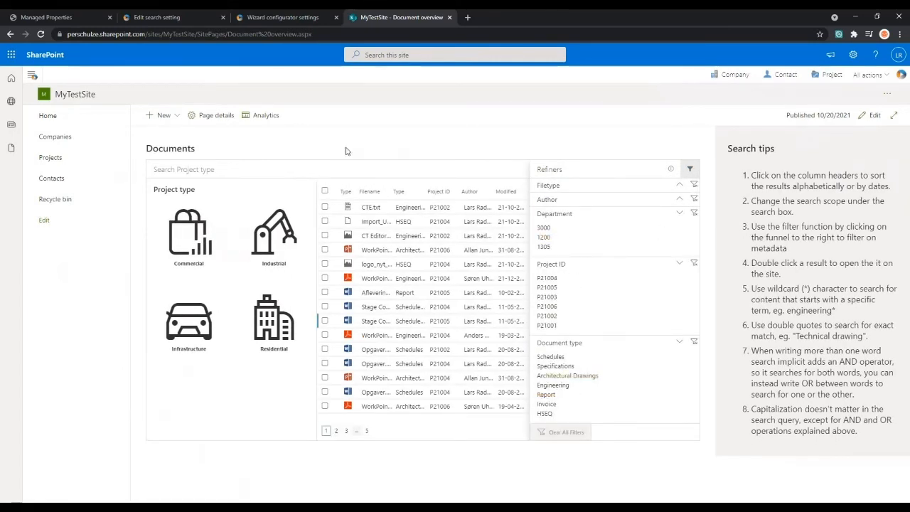
- Return to the Document navigation search setting, place its browser tab beside the Document overview, and inspect the Documents group's refiners
{"action": "left_click", "coordinate": [268, 17]}
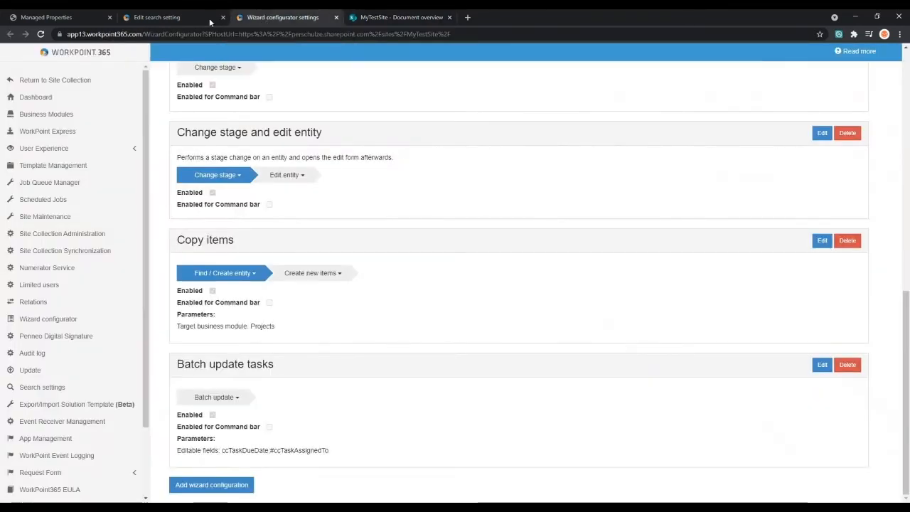
{"action": "left_click", "coordinate": [175, 20]}
{"action": "left_click_drag", "start_coordinate": [175, 20], "coordinate": [312, 24]}
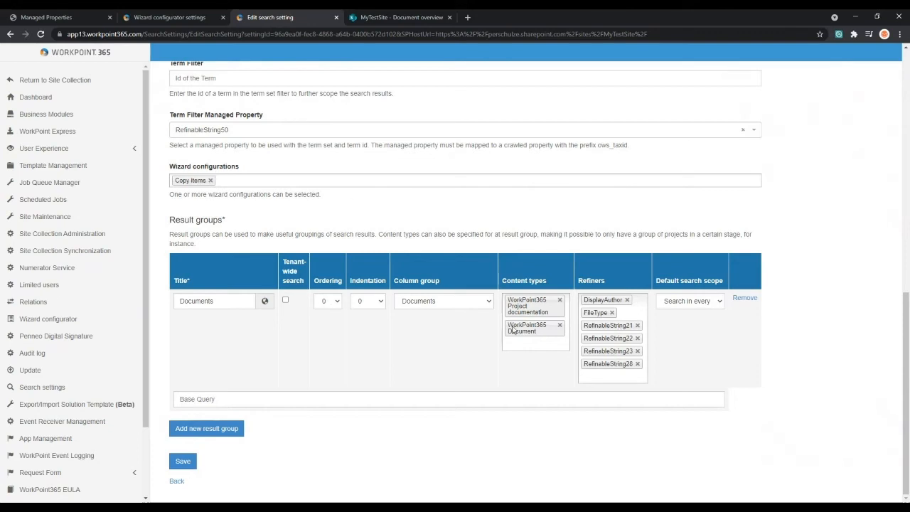
{"action": "left_click", "coordinate": [627, 327]}
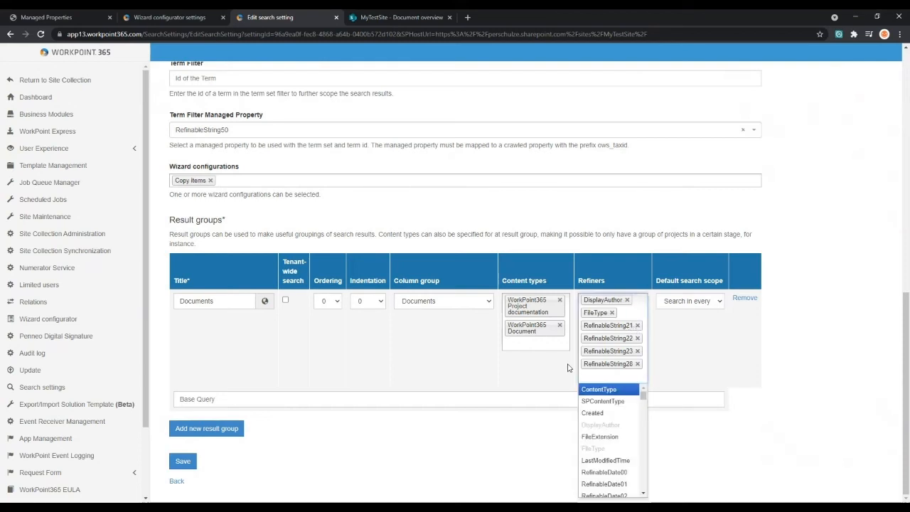
{"action": "left_click", "coordinate": [546, 383]}
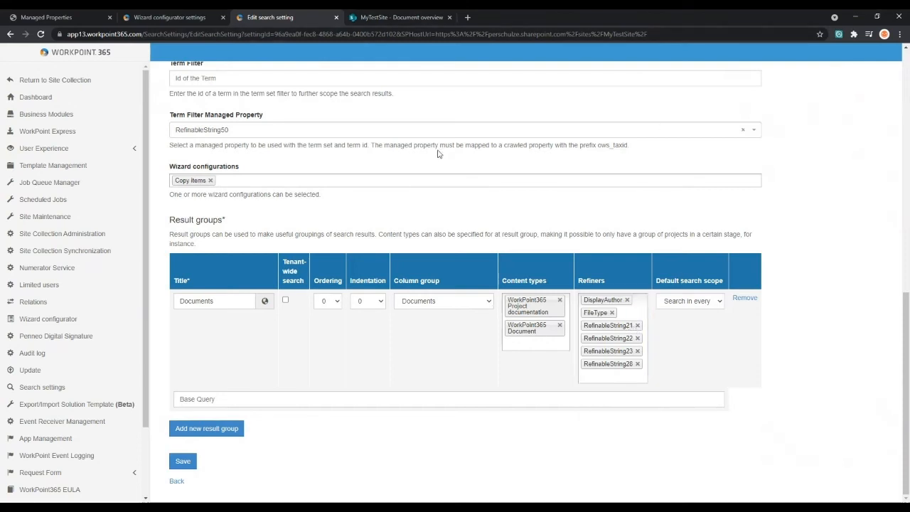
- Go back to the search settings overview without saving and locate the Refiner labels table
{"action": "left_click", "coordinate": [177, 484]}
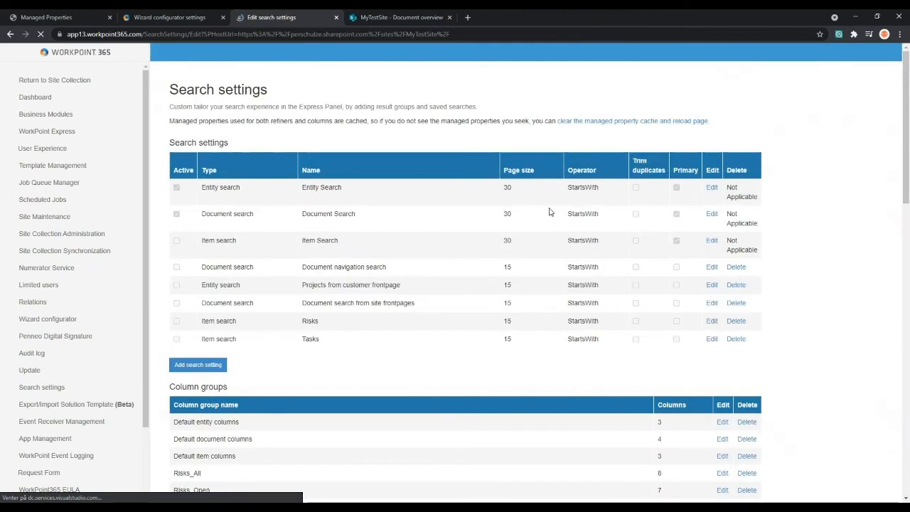
{"action": "scroll", "coordinate": [538, 229], "scroll_direction": "down", "scroll_amount": 1}
{"action": "scroll", "coordinate": [537, 231], "scroll_direction": "down", "scroll_amount": 7}
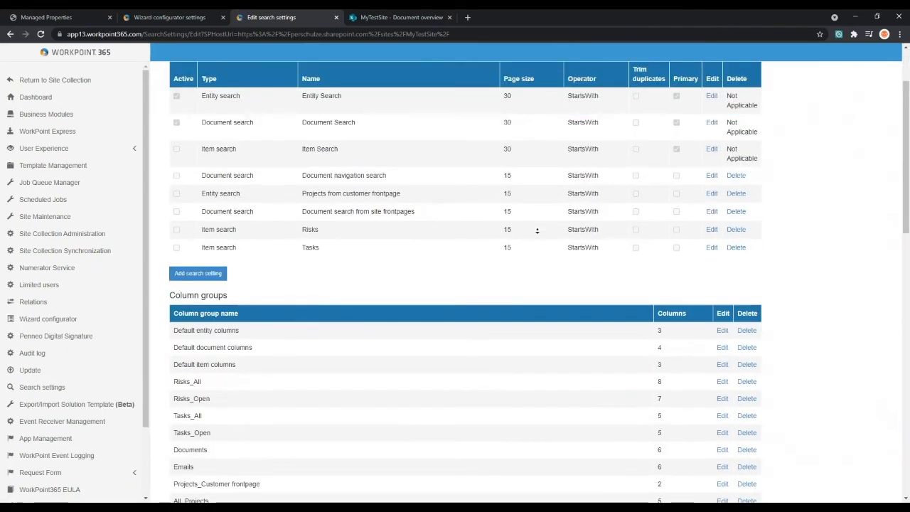
{"action": "scroll", "coordinate": [537, 230], "scroll_direction": "down", "scroll_amount": 3}
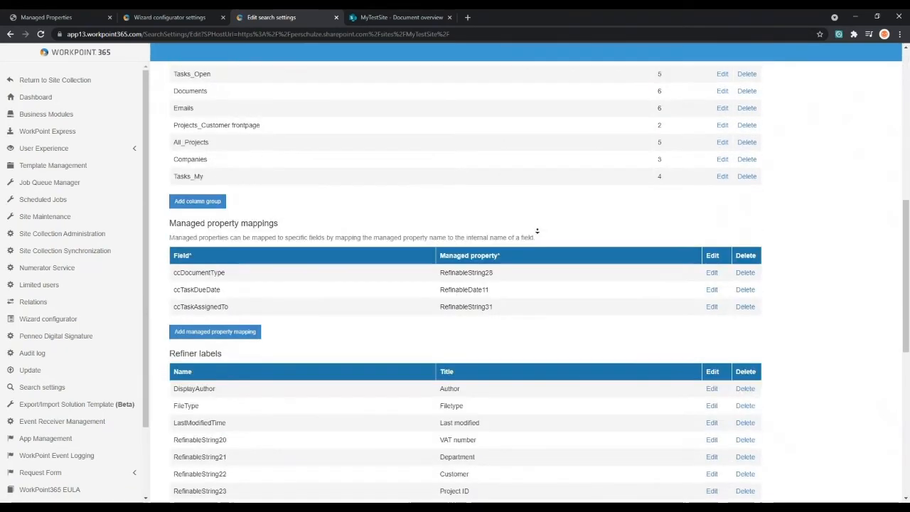
{"action": "scroll", "coordinate": [536, 230], "scroll_direction": "down", "scroll_amount": 5}
{"action": "scroll", "coordinate": [537, 231], "scroll_direction": "up", "scroll_amount": 1}
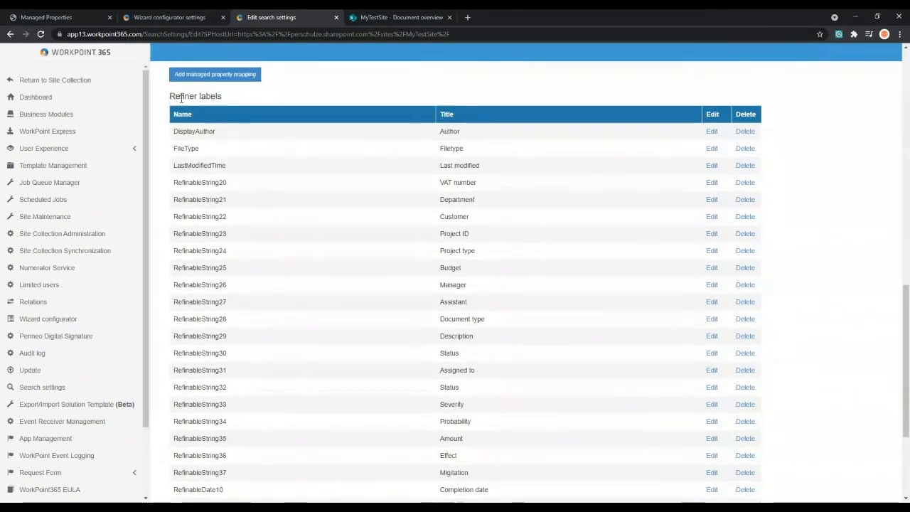
{"action": "left_click_drag", "start_coordinate": [168, 96], "coordinate": [226, 96]}
{"action": "left_click", "coordinate": [239, 97]}
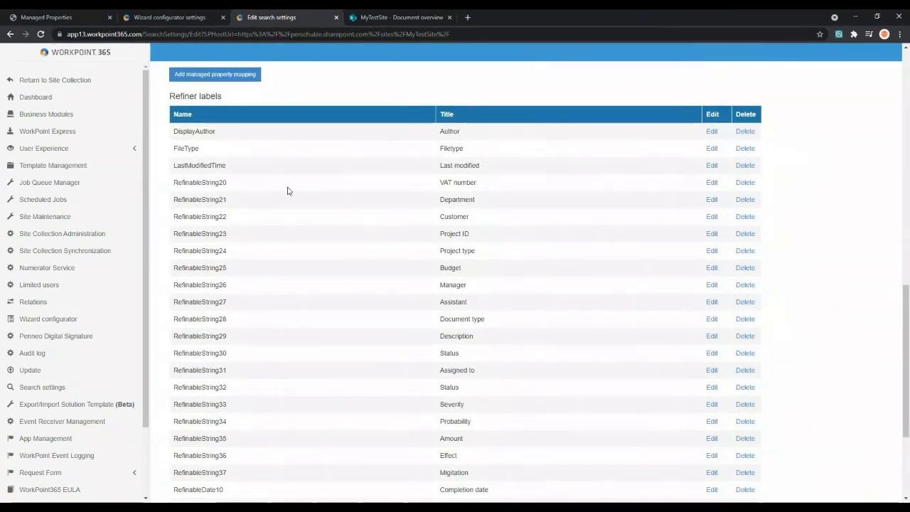
- Examine how the RefinableString21 refiner is mapped to its display title in the Refiner labels table
{"action": "left_click_drag", "start_coordinate": [174, 199], "coordinate": [231, 204]}
{"action": "left_click", "coordinate": [232, 203]}
{"action": "double_click", "coordinate": [221, 203]}
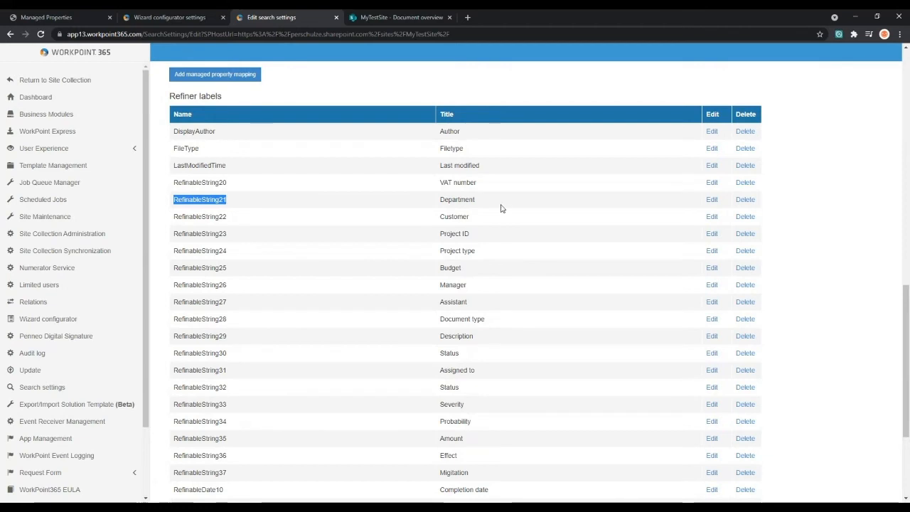
{"action": "left_click_drag", "start_coordinate": [491, 201], "coordinate": [437, 198]}
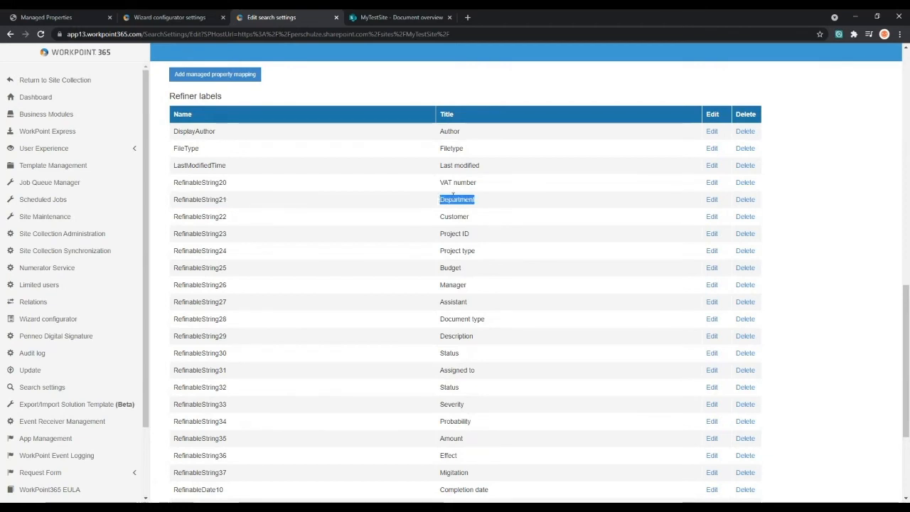
{"action": "left_click", "coordinate": [478, 202]}
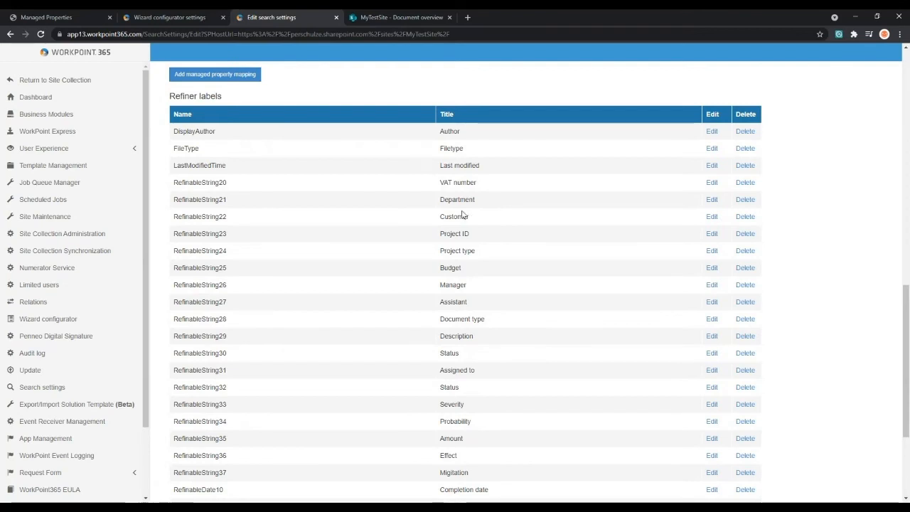
{"action": "left_click_drag", "start_coordinate": [233, 202], "coordinate": [194, 200]}
{"action": "left_click", "coordinate": [440, 201]}
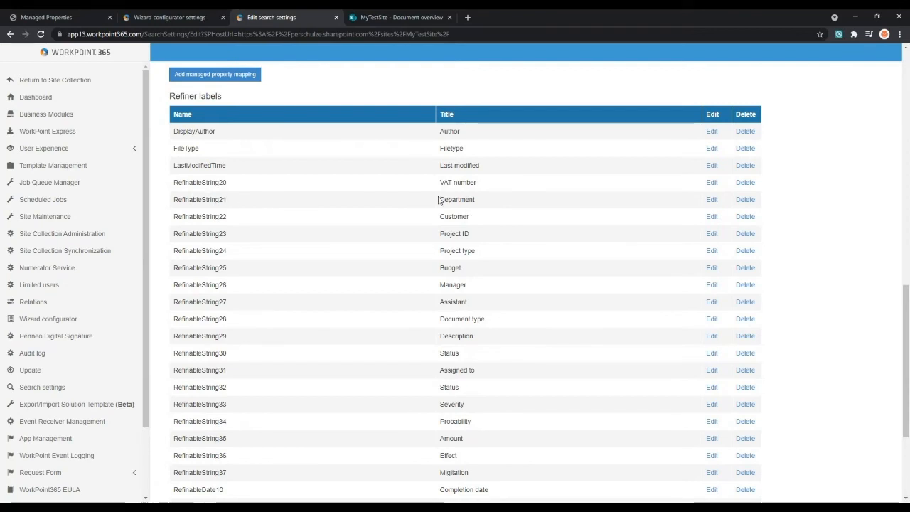
{"action": "double_click", "coordinate": [449, 200]}
{"action": "left_click", "coordinate": [485, 200]}
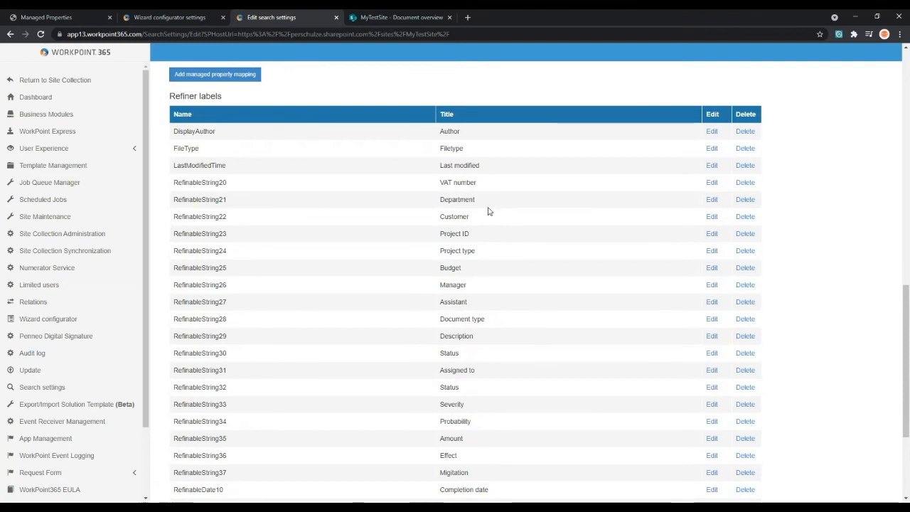
{"action": "middle_click", "coordinate": [489, 190]}
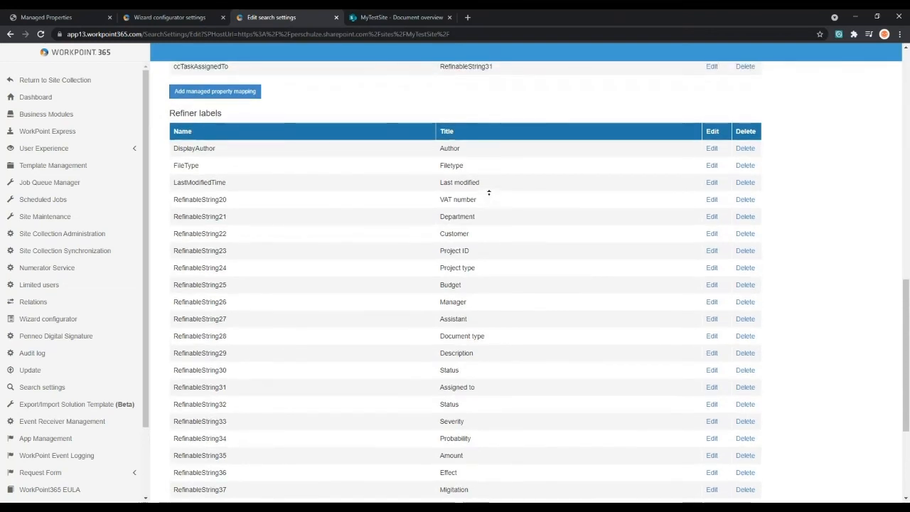
{"action": "middle_click", "coordinate": [490, 197]}
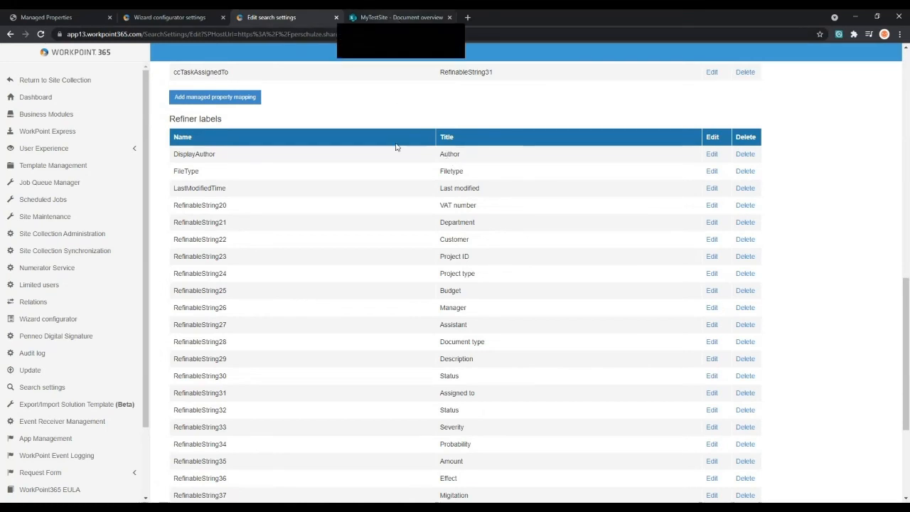
- Reopen the Document navigation search setting and inspect the column group options of its Documents result group
{"action": "scroll", "coordinate": [351, 266], "scroll_direction": "up", "scroll_amount": 10}
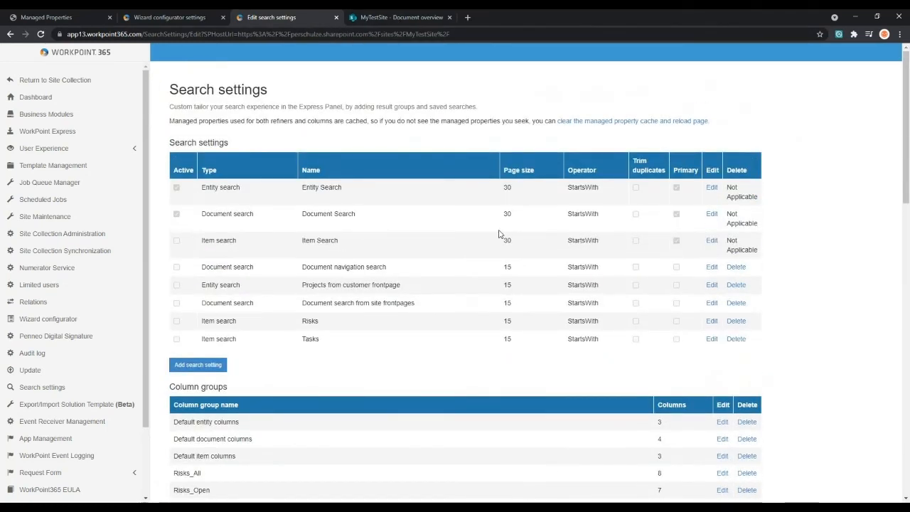
{"action": "left_click", "coordinate": [712, 267]}
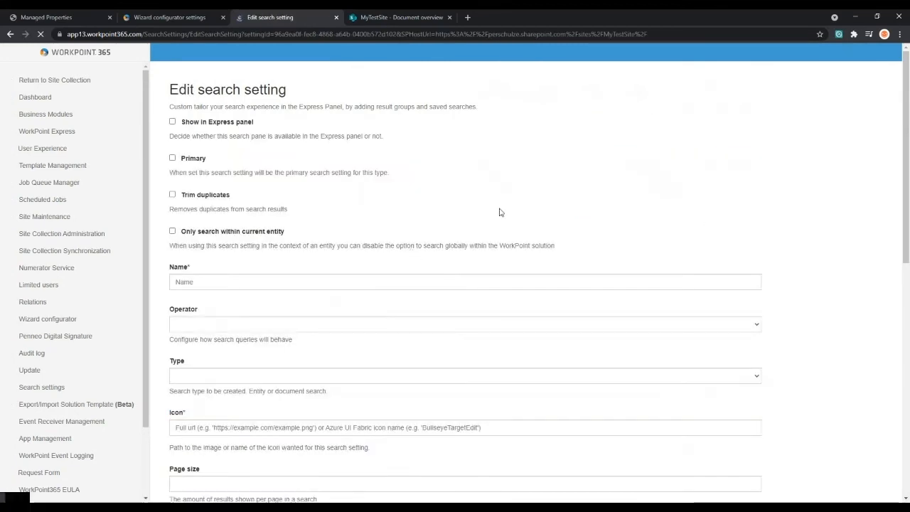
{"action": "middle_click", "coordinate": [621, 210]}
{"action": "scroll", "coordinate": [621, 210], "scroll_direction": "down", "scroll_amount": 5}
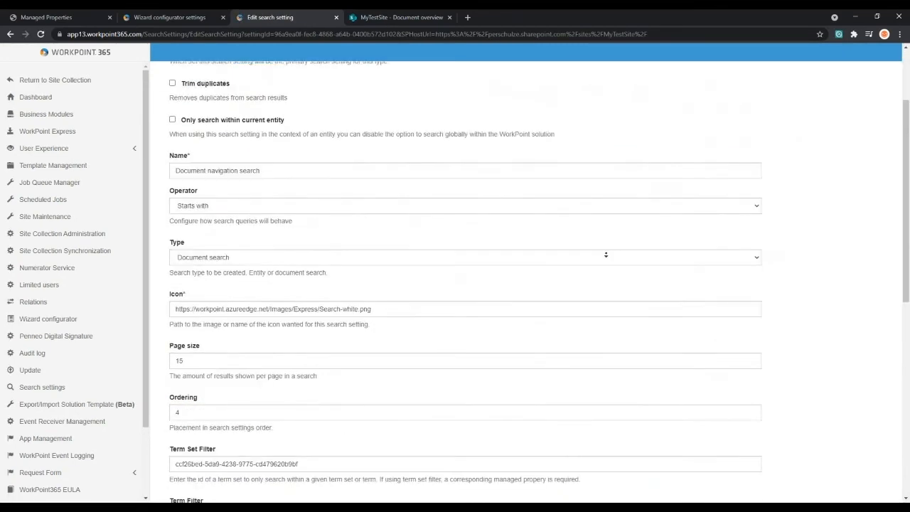
{"action": "scroll", "coordinate": [832, 270], "scroll_direction": "down", "scroll_amount": 3}
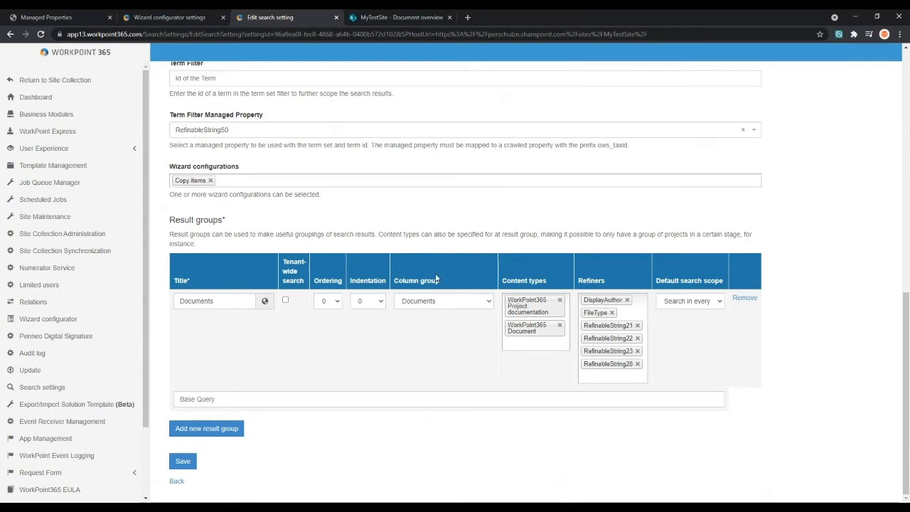
{"action": "left_click", "coordinate": [431, 301]}
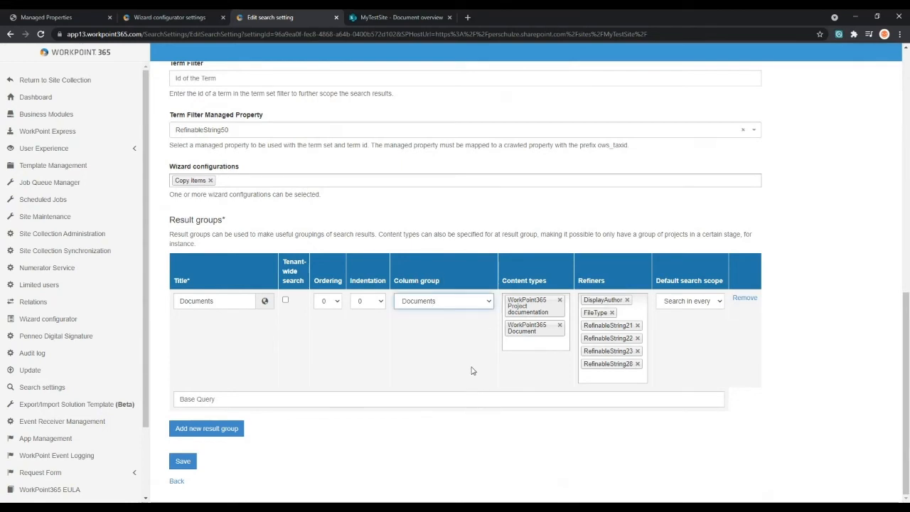
{"action": "left_click", "coordinate": [441, 349]}
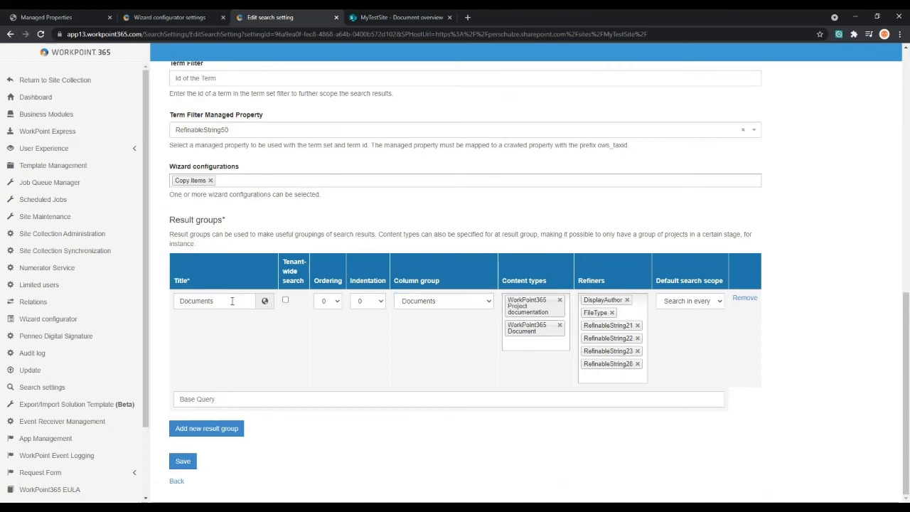
{"action": "left_click", "coordinate": [430, 305]}
{"action": "left_click", "coordinate": [330, 350]}
- Return to the search settings overview and open the Documents column group for editing
{"action": "left_click", "coordinate": [176, 481]}
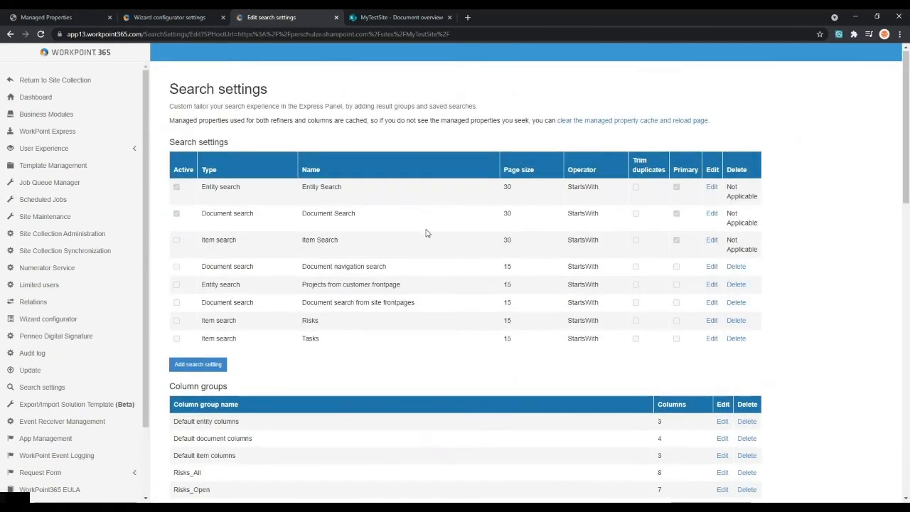
{"action": "scroll", "coordinate": [443, 260], "scroll_direction": "down", "scroll_amount": 2}
{"action": "scroll", "coordinate": [445, 261], "scroll_direction": "down", "scroll_amount": 3}
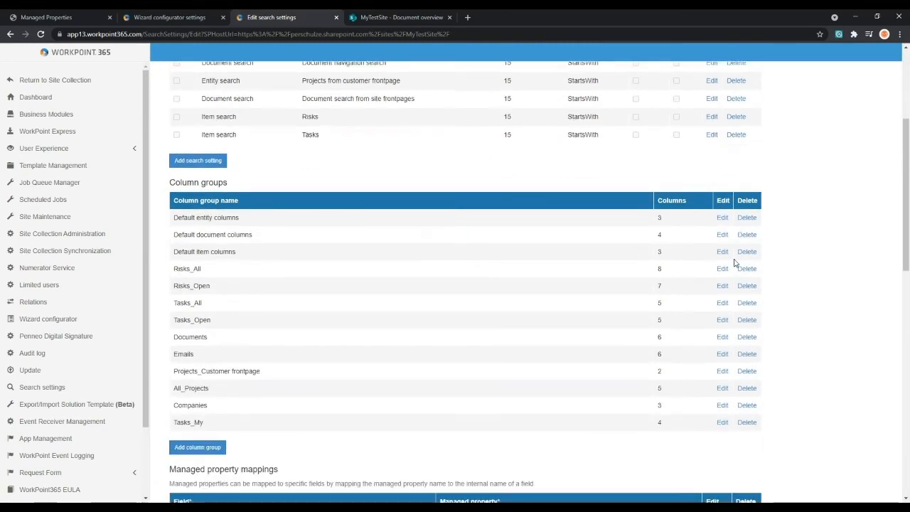
{"action": "left_click", "coordinate": [722, 338]}
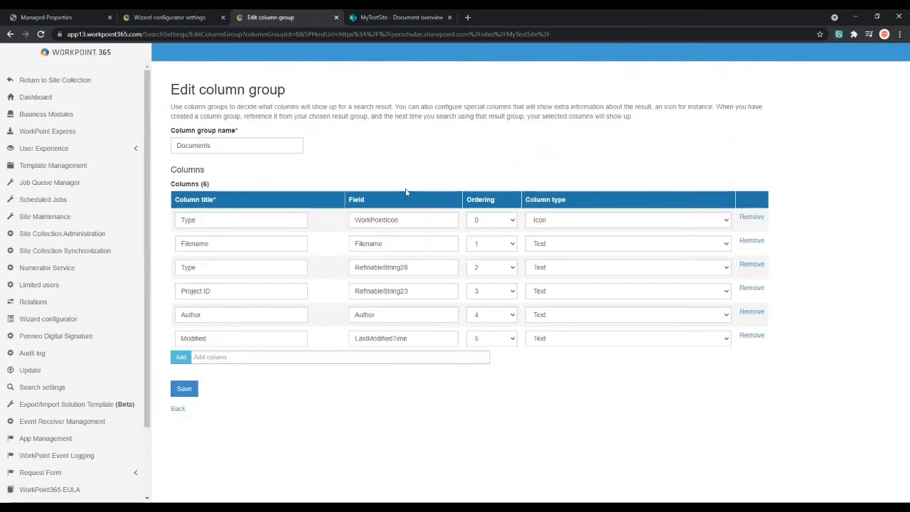
- Inspect the Documents column group's name and the WorkPointIcon column's field and column type options
{"action": "left_click", "coordinate": [296, 149]}
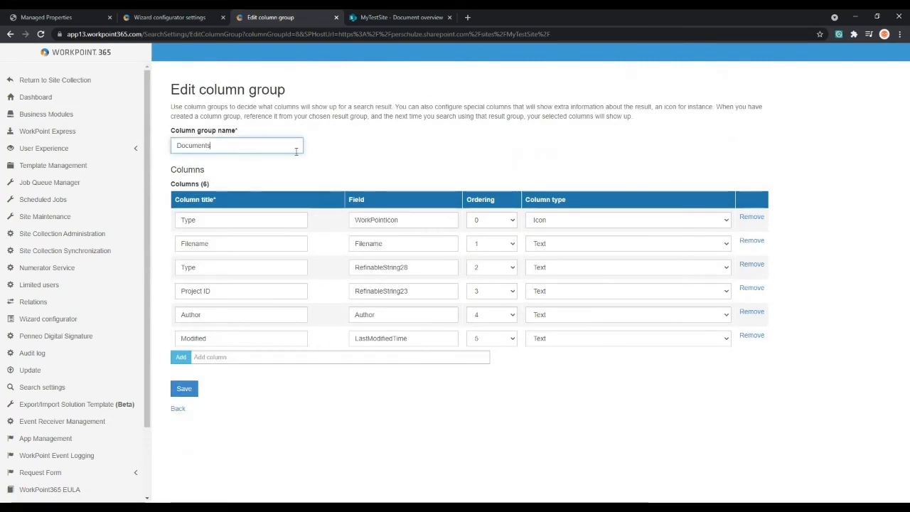
{"action": "double_click", "coordinate": [355, 223]}
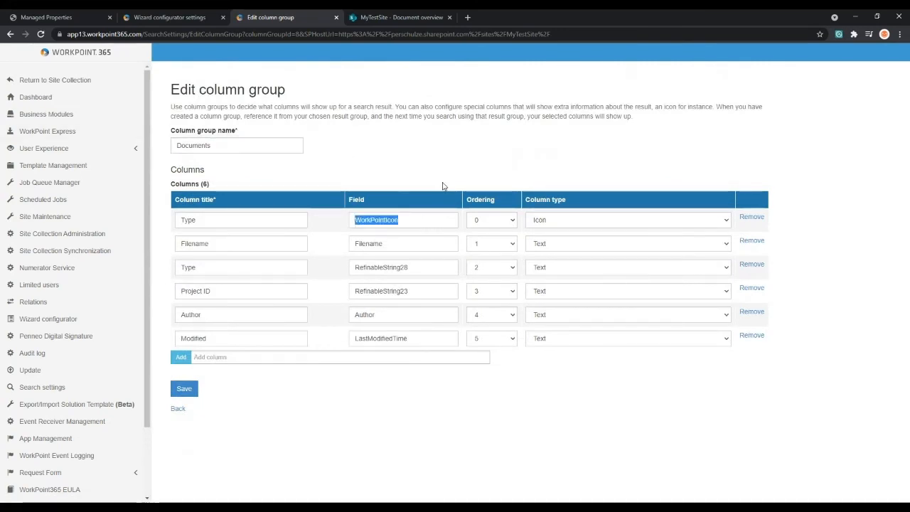
{"action": "left_click", "coordinate": [463, 176]}
{"action": "left_click", "coordinate": [546, 223]}
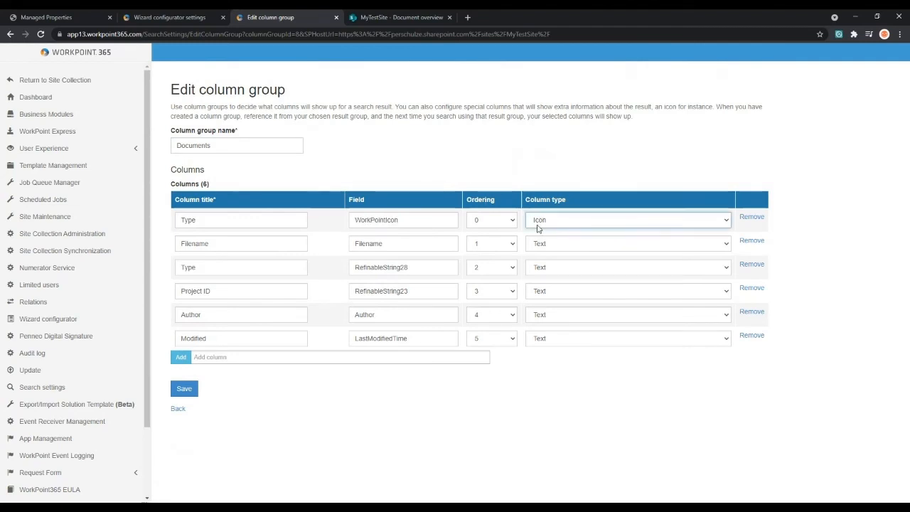
{"action": "left_click", "coordinate": [567, 182]}
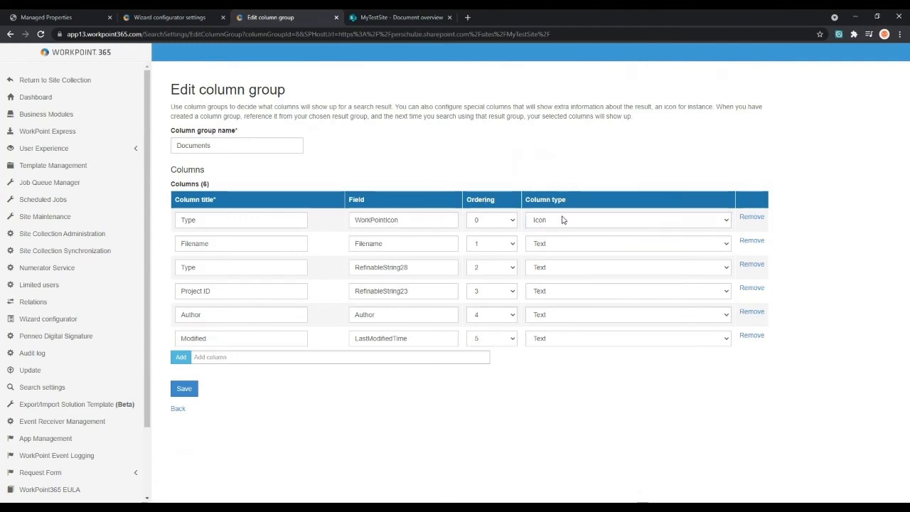
- Examine the fields and column titles of the remaining columns in the Documents column group
{"action": "left_click_drag", "start_coordinate": [387, 244], "coordinate": [358, 248]}
{"action": "left_click_drag", "start_coordinate": [418, 269], "coordinate": [354, 269]}
{"action": "left_click", "coordinate": [418, 281]}
{"action": "left_click", "coordinate": [274, 288]}
{"action": "left_click", "coordinate": [268, 316]}
{"action": "left_click", "coordinate": [265, 335]}
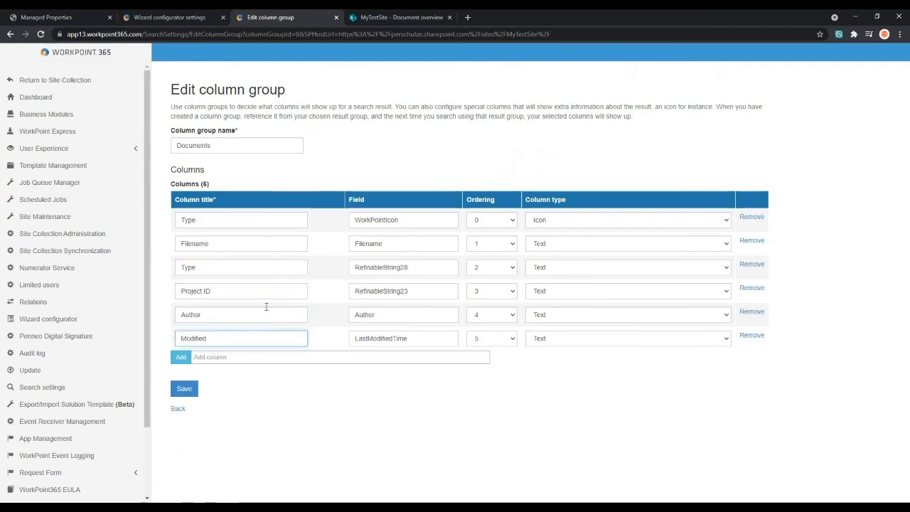
{"action": "left_click", "coordinate": [310, 182]}
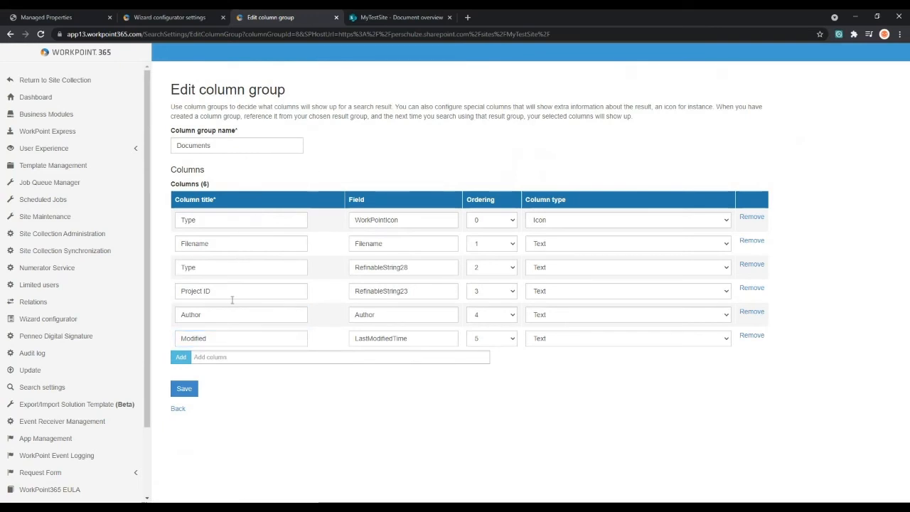
- Compare the Documents column group with the result columns on MyTestSite's Document overview page and return to the column group
{"action": "left_click", "coordinate": [394, 20]}
{"action": "left_click", "coordinate": [691, 169]}
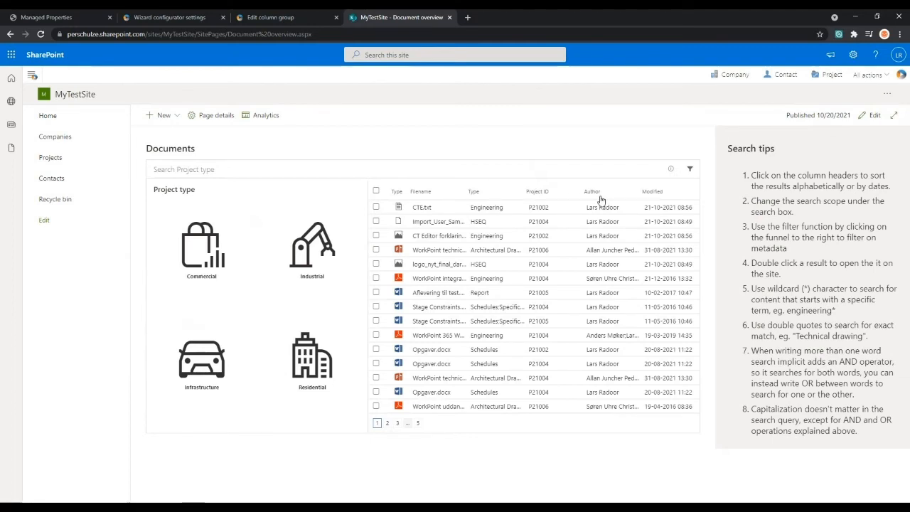
{"action": "left_click", "coordinate": [320, 21]}
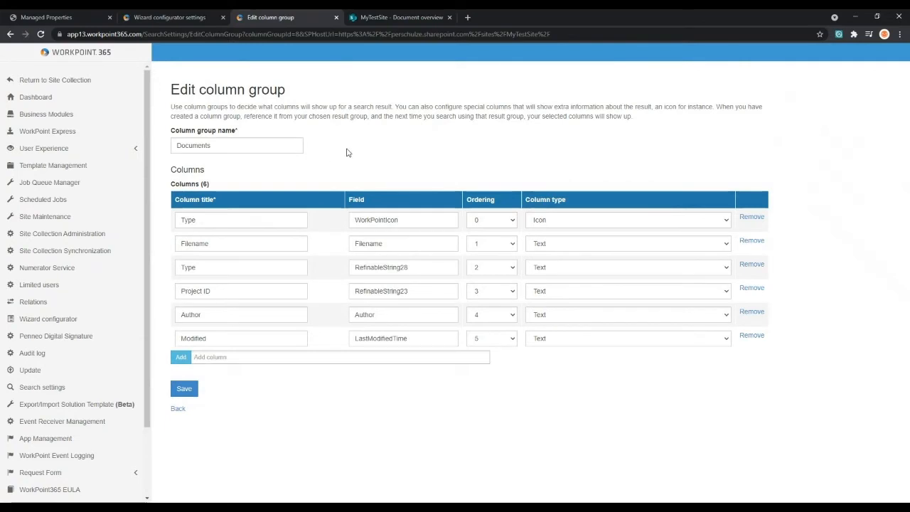
- Return to the search settings overview and open the Tasks item search setting at its result groups
{"action": "key", "text": "alt+Left"}
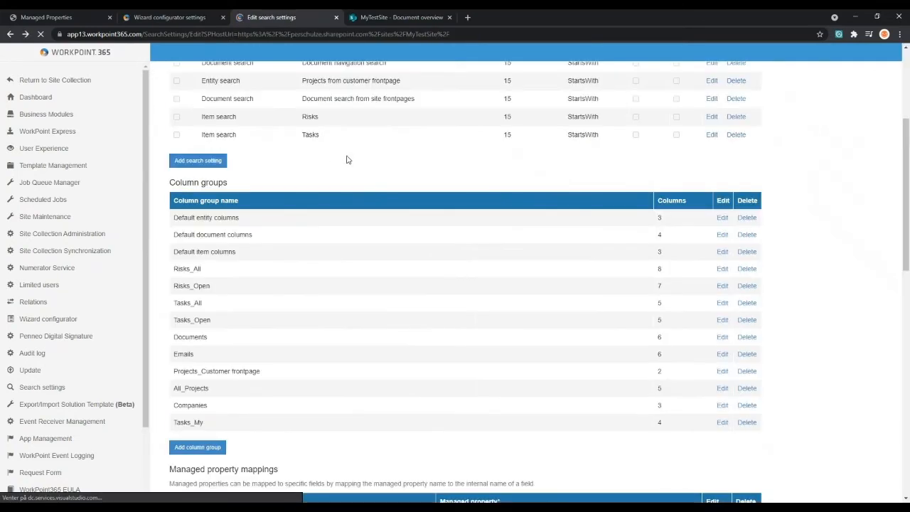
{"action": "scroll", "coordinate": [347, 170], "scroll_direction": "up", "scroll_amount": 5}
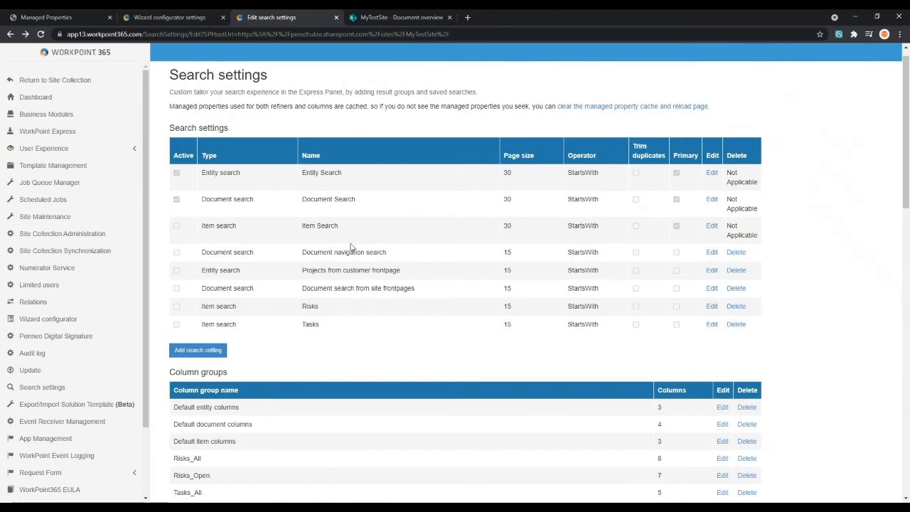
{"action": "left_click", "coordinate": [712, 324]}
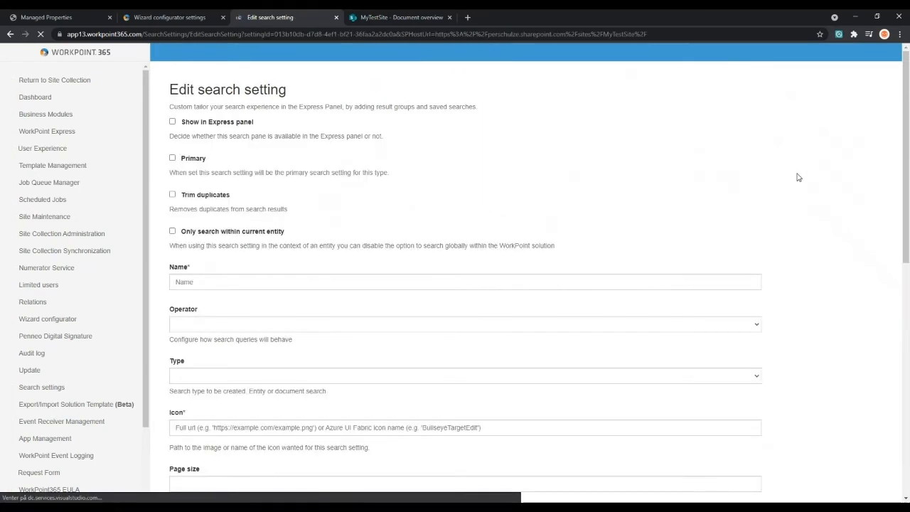
{"action": "left_click_drag", "start_coordinate": [907, 86], "coordinate": [877, 340]}
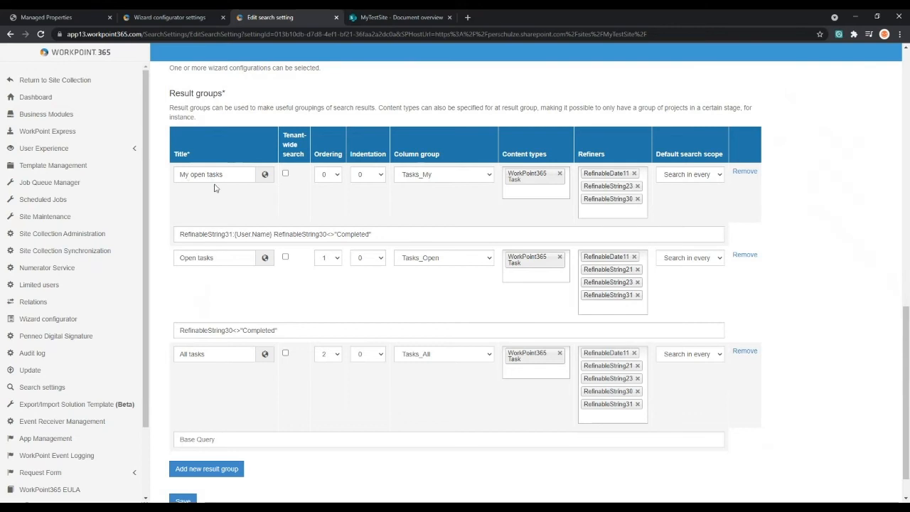
- Examine the title and base query of the My open tasks result group, including the {User.Name} token and the Completed condition
{"action": "left_click", "coordinate": [235, 174]}
{"action": "left_click", "coordinate": [368, 232]}
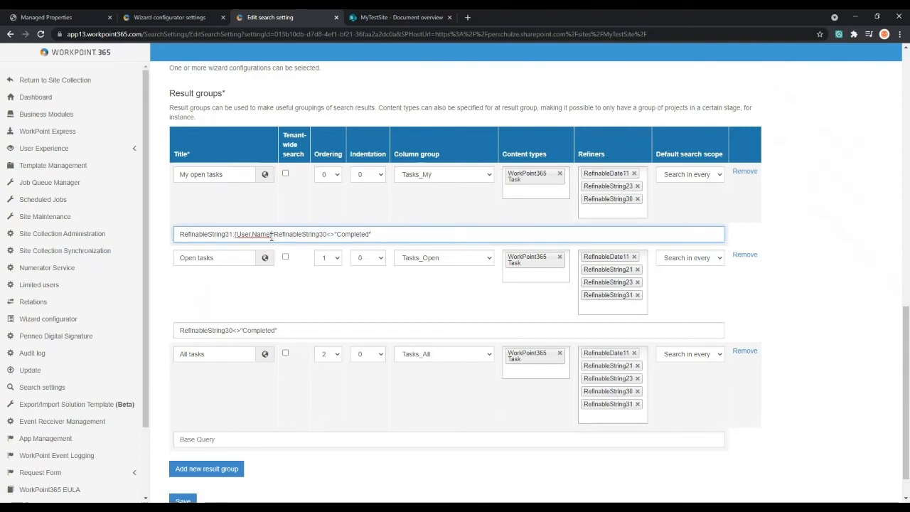
{"action": "left_click_drag", "start_coordinate": [272, 234], "coordinate": [232, 234]}
{"action": "left_click", "coordinate": [233, 234]}
{"action": "left_click_drag", "start_coordinate": [271, 234], "coordinate": [240, 235]}
{"action": "left_click", "coordinate": [235, 235]}
{"action": "left_click_drag", "start_coordinate": [330, 235], "coordinate": [337, 234]}
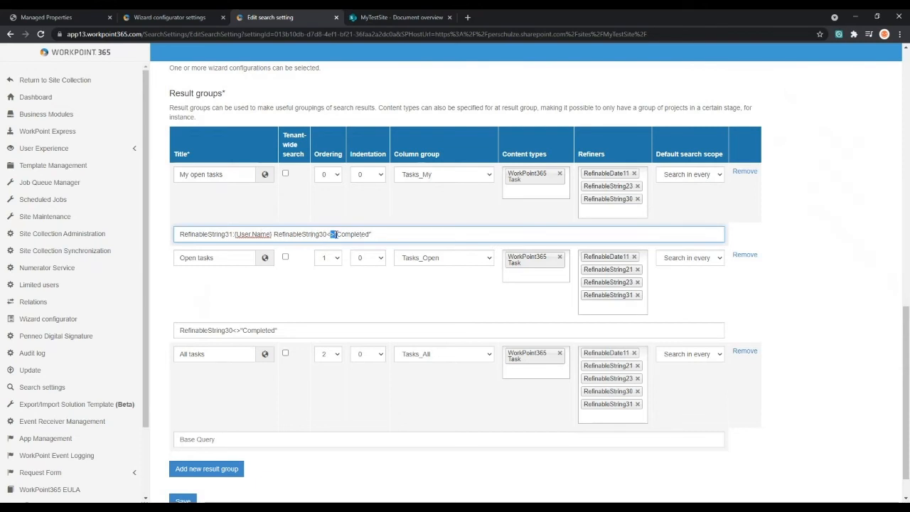
{"action": "left_click", "coordinate": [391, 221]}
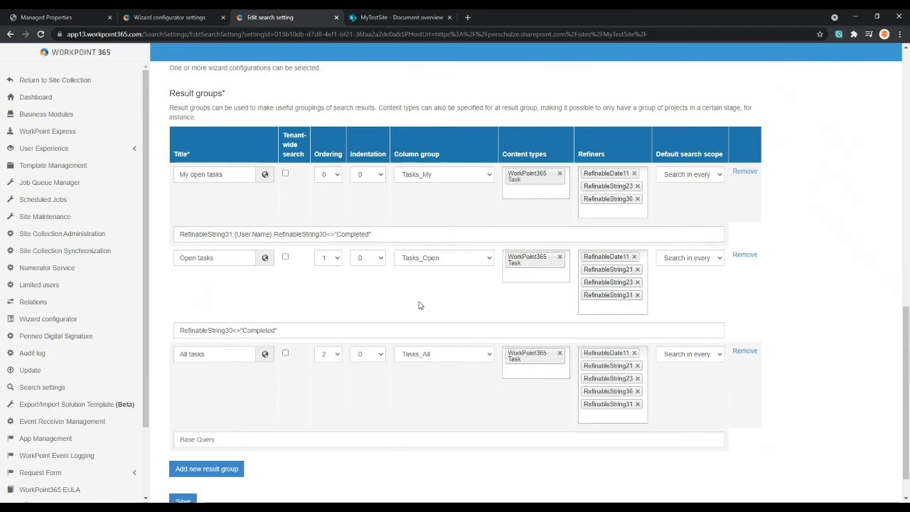
- Examine the column groups, content types and refiners of the three task result groups
{"action": "scroll", "coordinate": [419, 283], "scroll_direction": "down", "scroll_amount": 1}
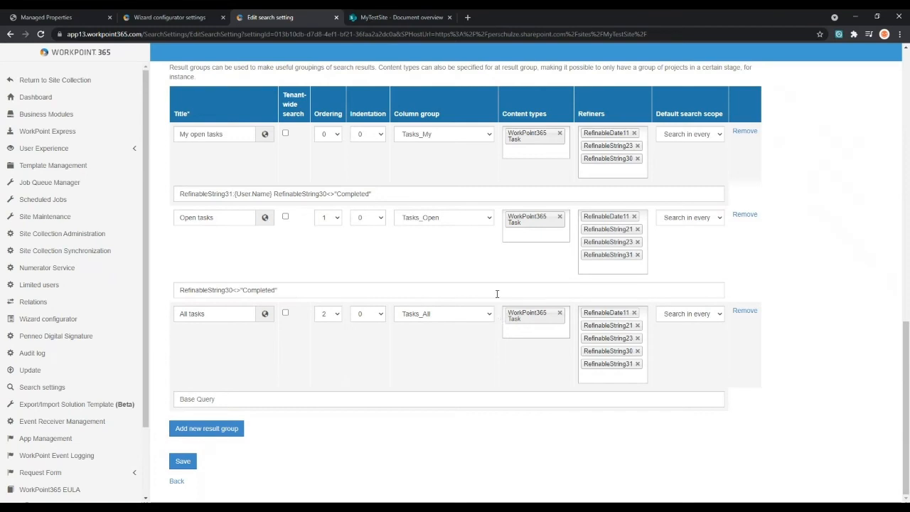
{"action": "scroll", "coordinate": [255, 191], "scroll_direction": "up", "scroll_amount": 1}
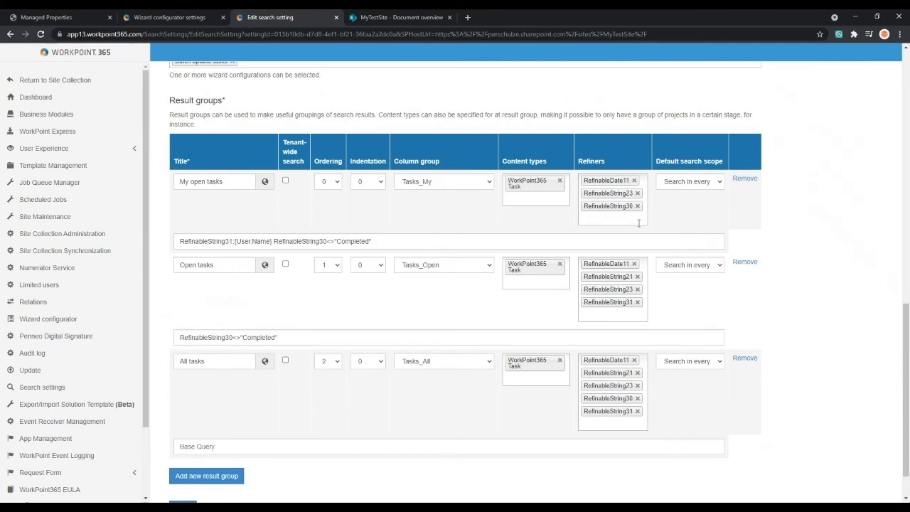
{"action": "scroll", "coordinate": [633, 268], "scroll_direction": "up", "scroll_amount": 1}
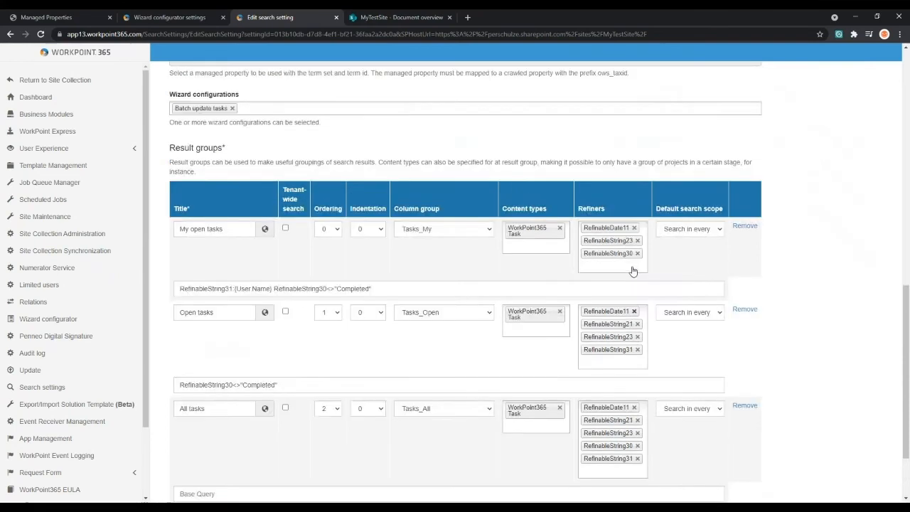
- Look up the editable fields of the Batch update tasks wizard in the wizard configurator settings
{"action": "scroll", "coordinate": [475, 305], "scroll_direction": "up", "scroll_amount": 2}
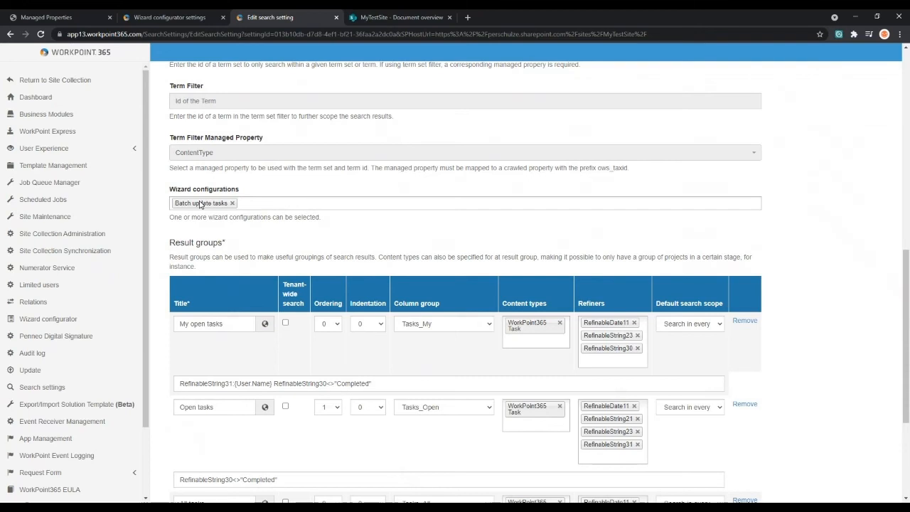
{"action": "left_click", "coordinate": [193, 20]}
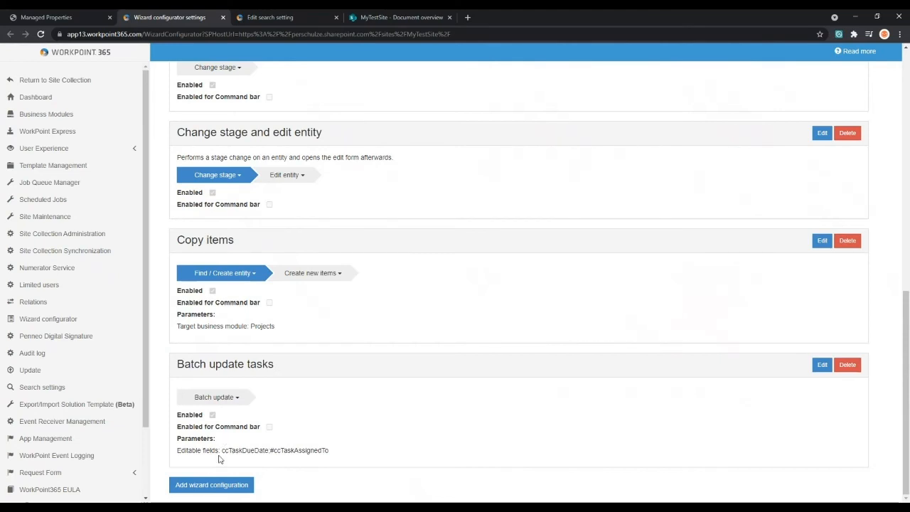
{"action": "left_click_drag", "start_coordinate": [222, 450], "coordinate": [329, 453]}
{"action": "left_click", "coordinate": [331, 455]}
- Return to the Tasks search setting and list the wizard configurations available for it
{"action": "left_click", "coordinate": [288, 20]}
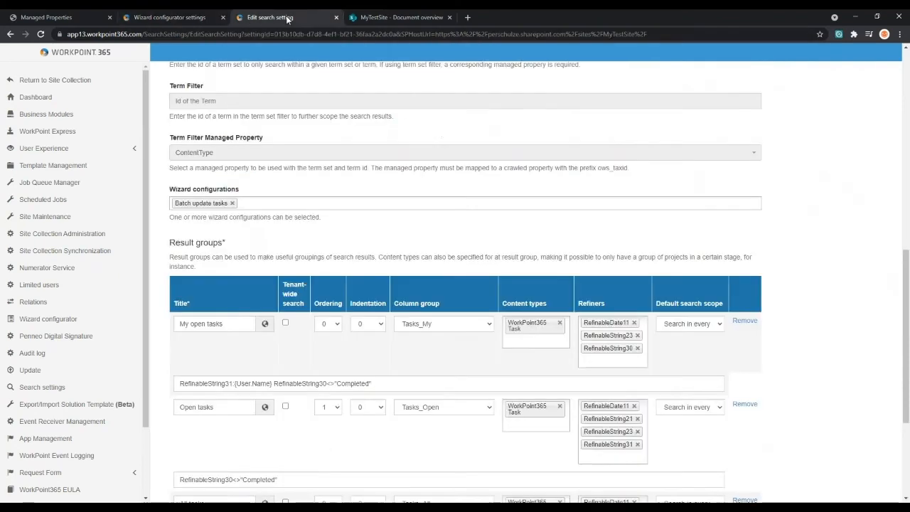
{"action": "scroll", "coordinate": [236, 179], "scroll_direction": "up", "scroll_amount": 3}
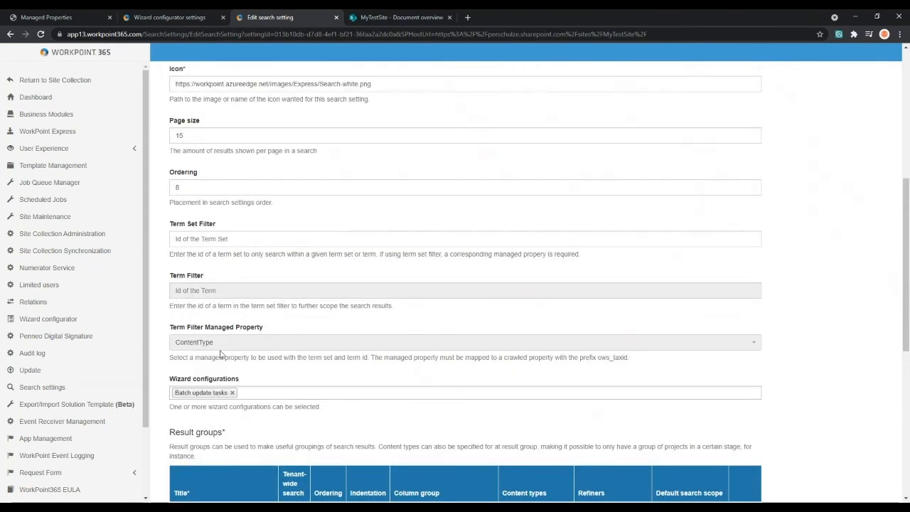
{"action": "left_click", "coordinate": [264, 393]}
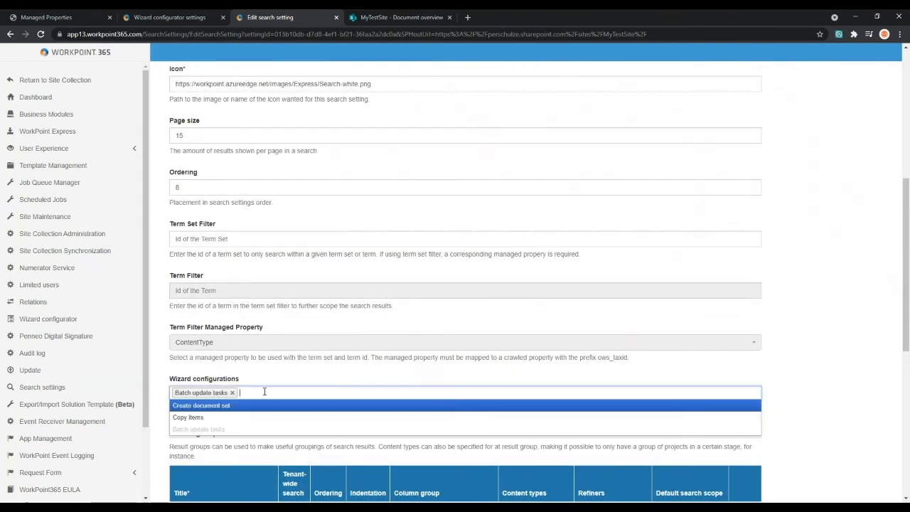
- Return to the search settings overview and examine the managed properties RefinableDate11 and RefinableString31 in the Managed property mappings table
{"action": "key", "text": "alt+Left"}
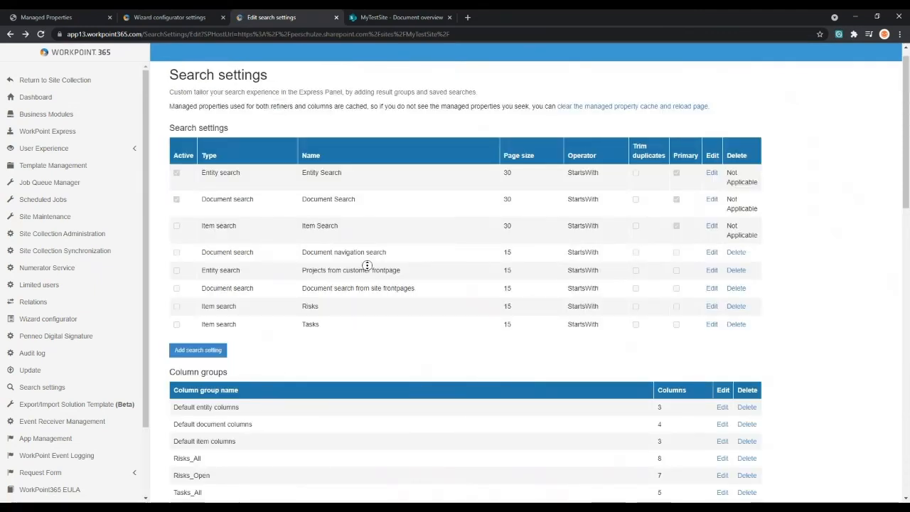
{"action": "scroll", "coordinate": [364, 273], "scroll_direction": "down", "scroll_amount": 1}
{"action": "scroll", "coordinate": [363, 291], "scroll_direction": "down", "scroll_amount": 2}
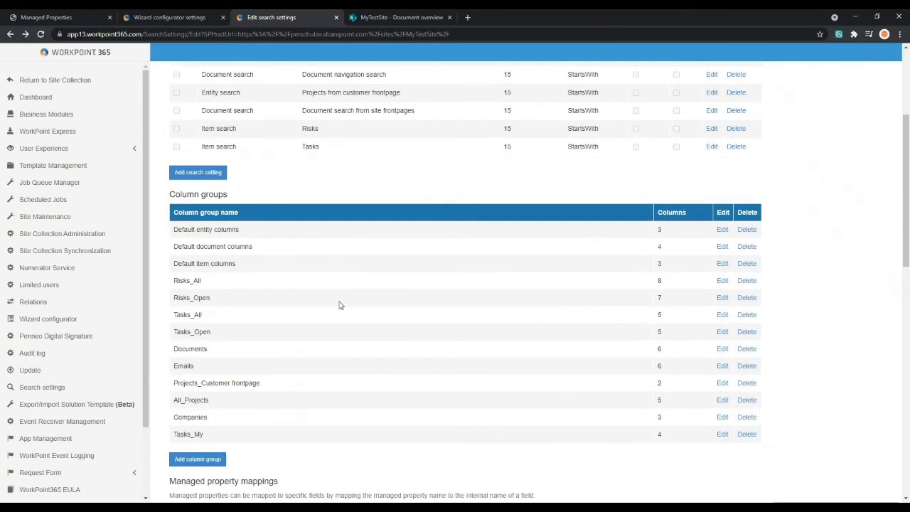
{"action": "scroll", "coordinate": [342, 295], "scroll_direction": "down", "scroll_amount": 1}
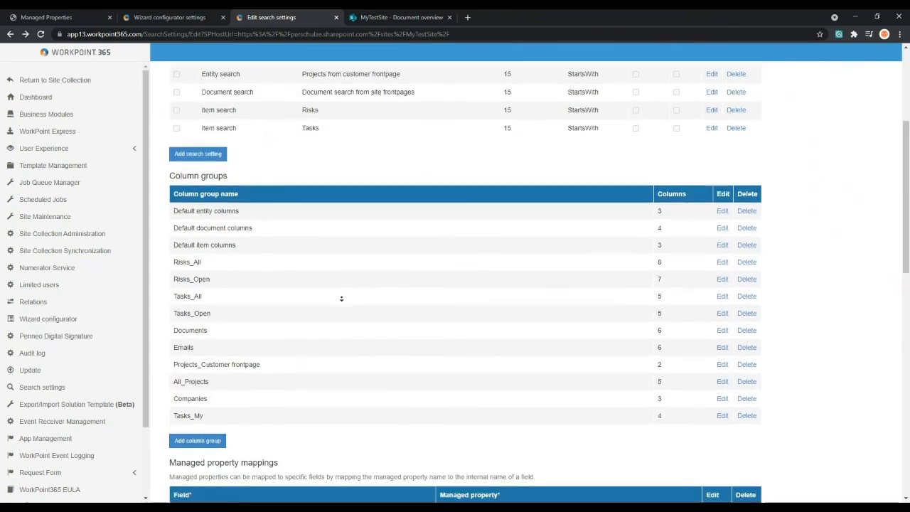
{"action": "scroll", "coordinate": [342, 302], "scroll_direction": "down", "scroll_amount": 2}
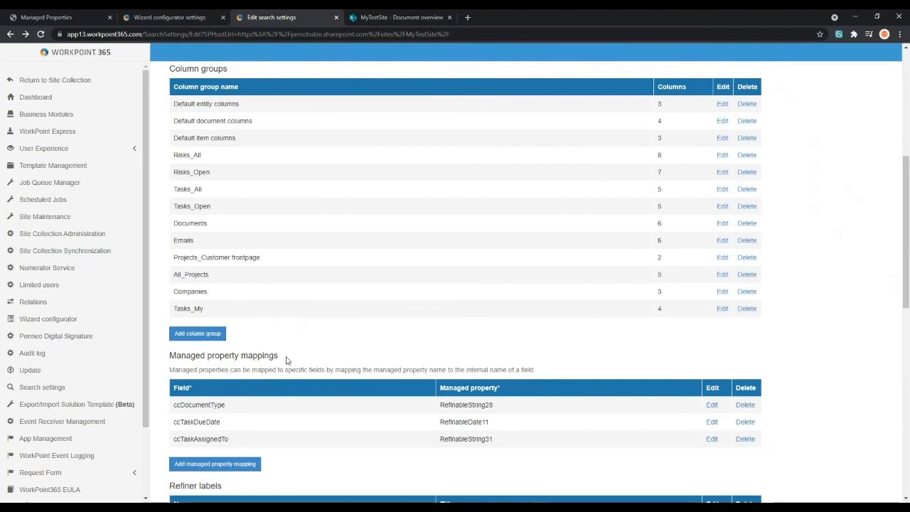
{"action": "double_click", "coordinate": [448, 423]}
{"action": "left_click_drag", "start_coordinate": [494, 440], "coordinate": [440, 438]}
{"action": "left_click", "coordinate": [443, 437]}
- Examine how the ccTaskDueDate field is mapped to the RefinableDate11 managed property
{"action": "left_click_drag", "start_coordinate": [497, 423], "coordinate": [440, 422]}
{"action": "left_click", "coordinate": [440, 422]}
{"action": "left_click_drag", "start_coordinate": [496, 425], "coordinate": [440, 422]}
{"action": "left_click", "coordinate": [440, 422]}
{"action": "mouse_move", "coordinate": [222, 422]}
{"action": "left_mouse_down"}
{"action": "mouse_move", "coordinate": [174, 429]}
{"action": "mouse_move", "coordinate": [230, 425]}
{"action": "left_mouse_up"}
{"action": "left_click", "coordinate": [176, 425]}
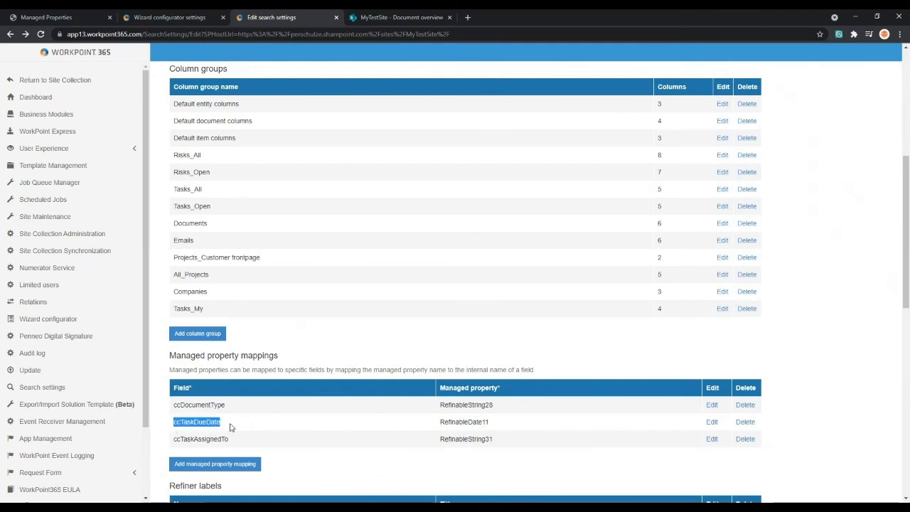
{"action": "left_click", "coordinate": [230, 426]}
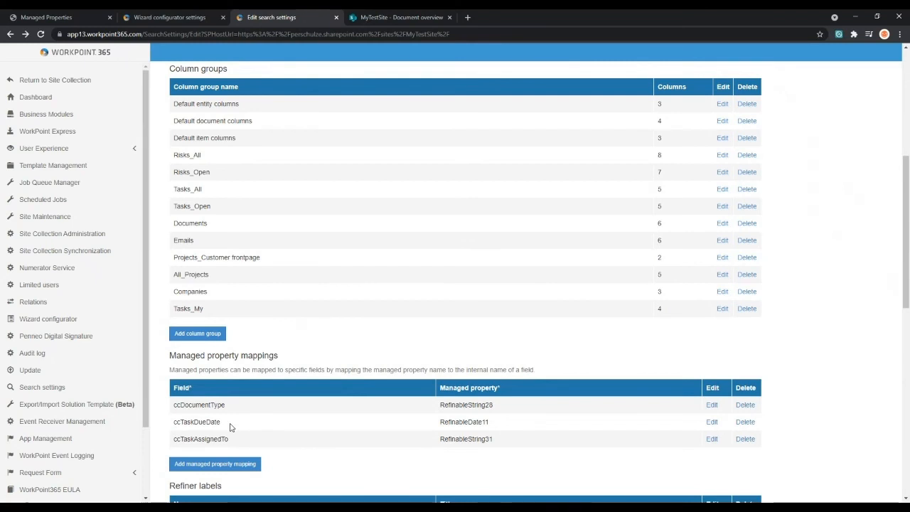
{"action": "mouse_move", "coordinate": [230, 425]}
{"action": "left_mouse_down"}
{"action": "mouse_move", "coordinate": [174, 431]}
{"action": "mouse_move", "coordinate": [226, 428]}
{"action": "left_mouse_up"}
{"action": "left_click", "coordinate": [173, 431]}
{"action": "left_click", "coordinate": [226, 428]}
{"action": "left_click_drag", "start_coordinate": [496, 427], "coordinate": [442, 429]}
{"action": "left_click", "coordinate": [443, 428]}
{"action": "left_click_drag", "start_coordinate": [225, 427], "coordinate": [196, 429]}
{"action": "left_click", "coordinate": [200, 430]}
- Open the Tasks_My and Tasks_Open column groups for editing in separate browser tabs
{"action": "middle_click", "coordinate": [335, 394]}
{"action": "middle_click", "coordinate": [336, 381]}
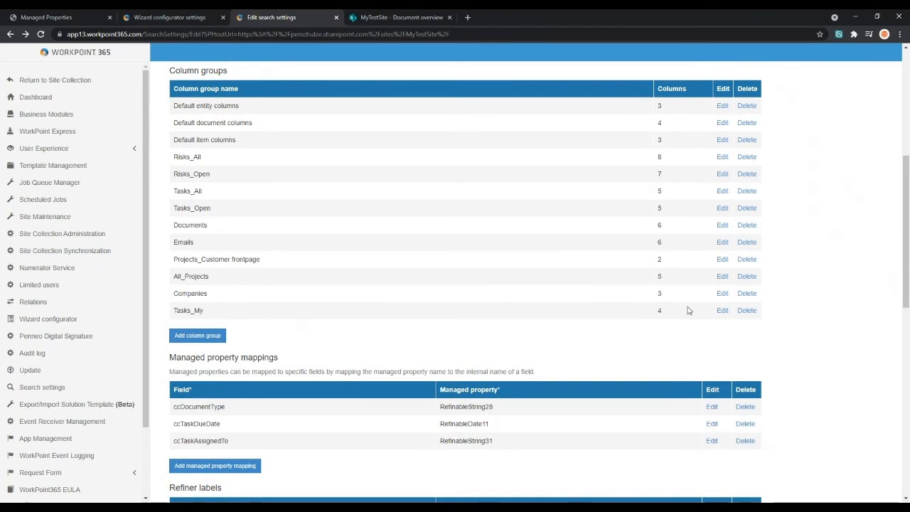
{"action": "middle_click", "coordinate": [722, 311]}
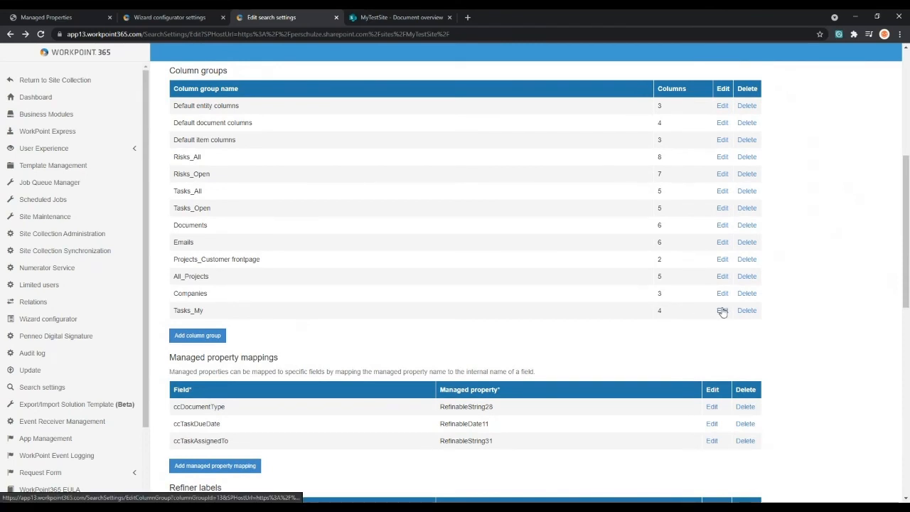
{"action": "middle_click", "coordinate": [721, 208]}
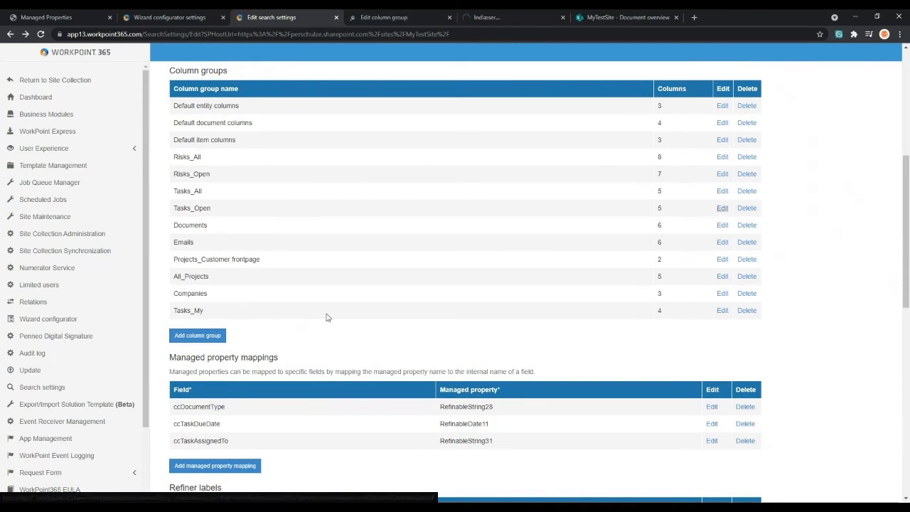
- Compare the Tasks_My and Tasks_Open columns, focusing on the Assigned to column, and close the Tasks_My page
{"action": "left_click", "coordinate": [407, 19]}
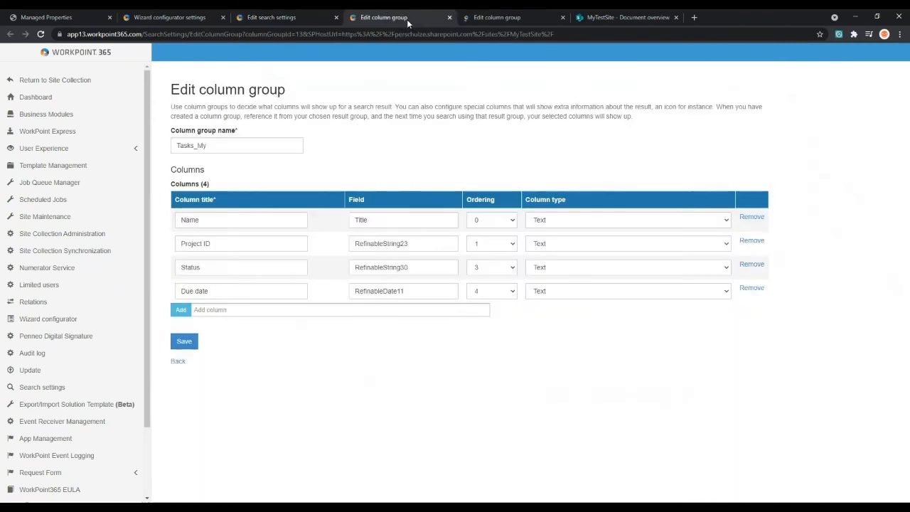
{"action": "left_click", "coordinate": [505, 18]}
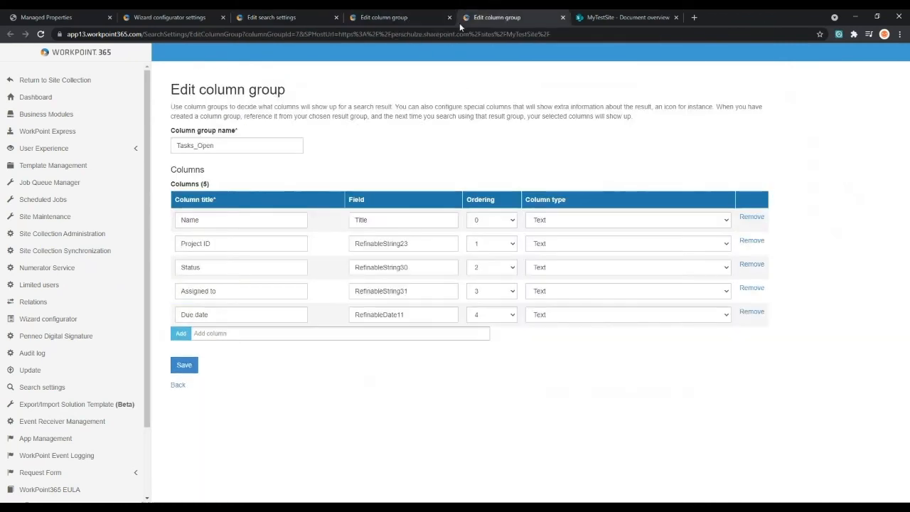
{"action": "left_click", "coordinate": [417, 19]}
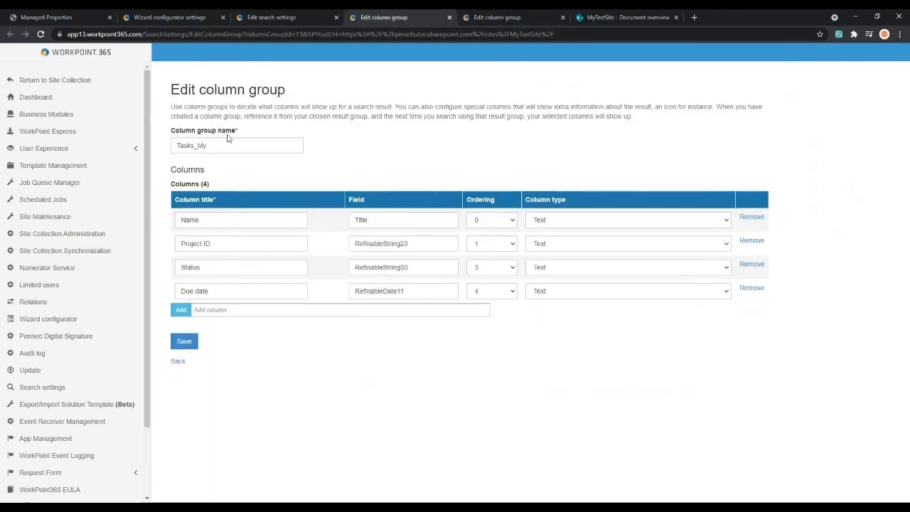
{"action": "left_click", "coordinate": [507, 22]}
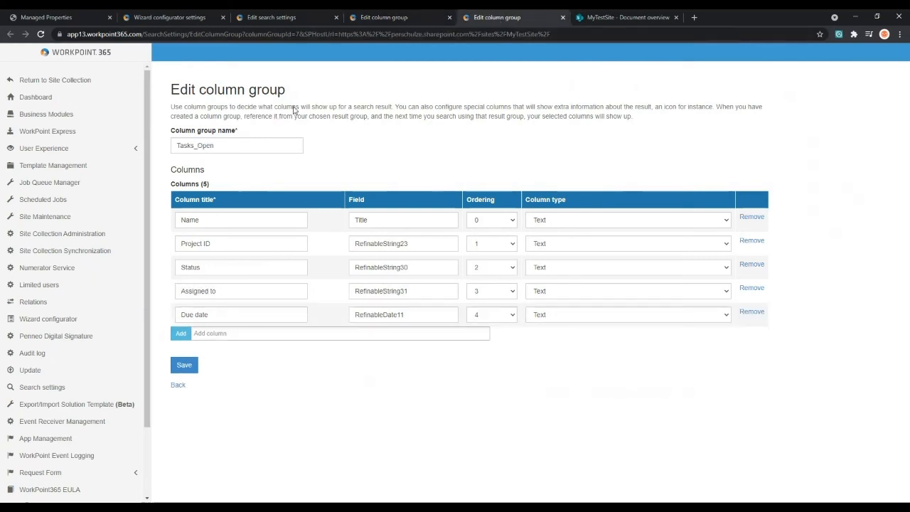
{"action": "left_click", "coordinate": [414, 17]}
{"action": "left_click", "coordinate": [508, 18]}
{"action": "left_click_drag", "start_coordinate": [237, 289], "coordinate": [179, 291]}
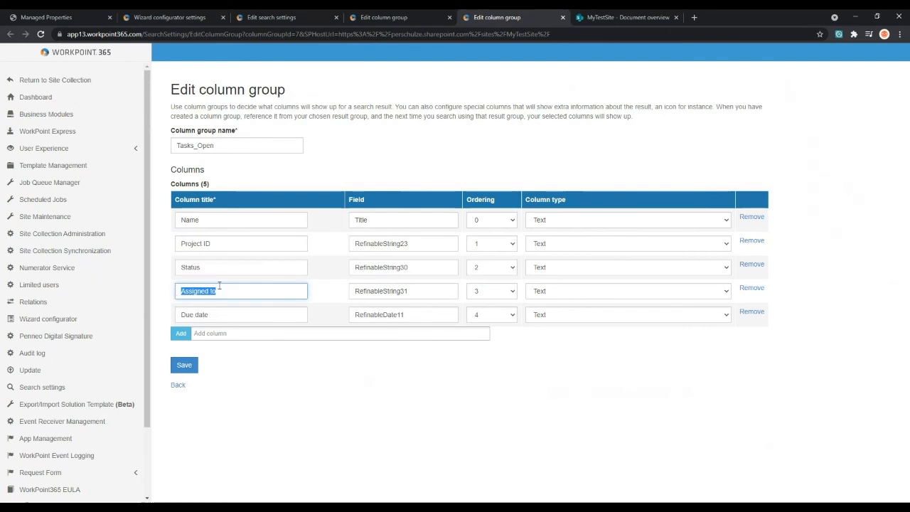
{"action": "left_click", "coordinate": [418, 18]}
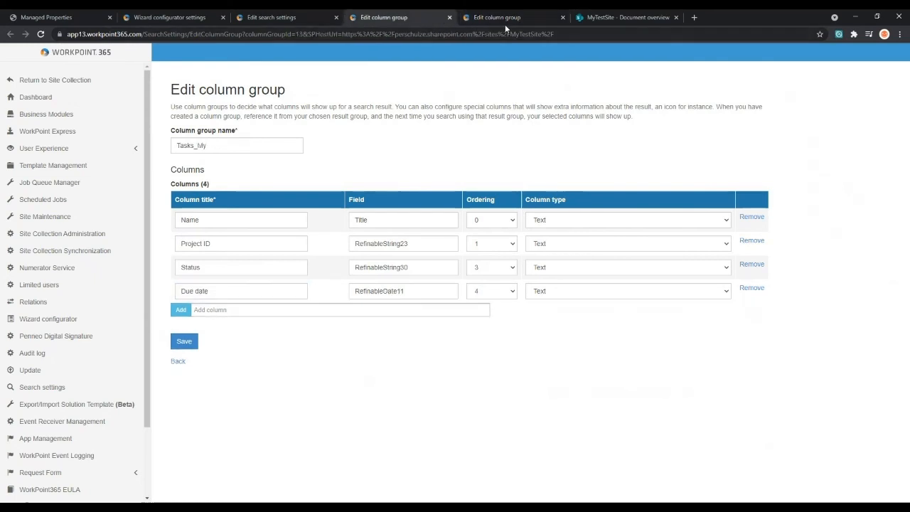
{"action": "left_click", "coordinate": [449, 20]}
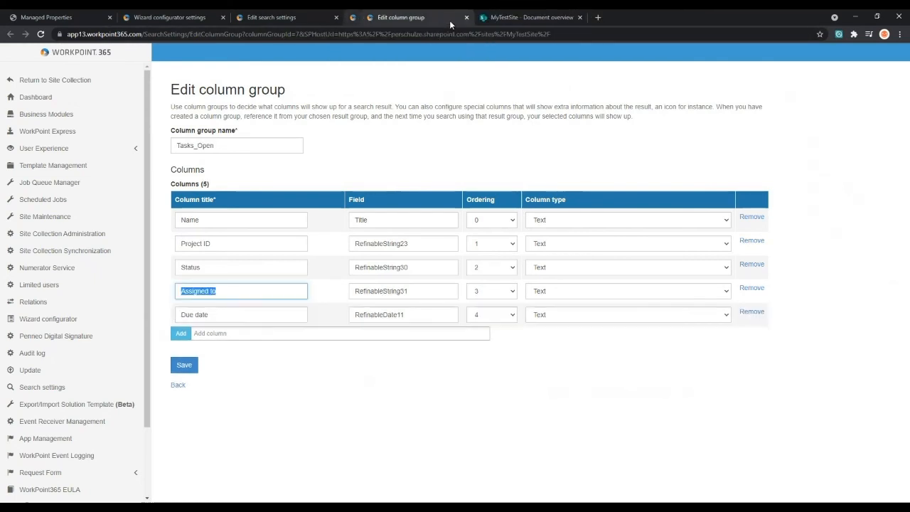
- Close the Tasks_Open column group page and review the Search settings table, including the Risks, Tasks and Projects from customer frontpage entries
{"action": "left_click", "coordinate": [449, 21]}
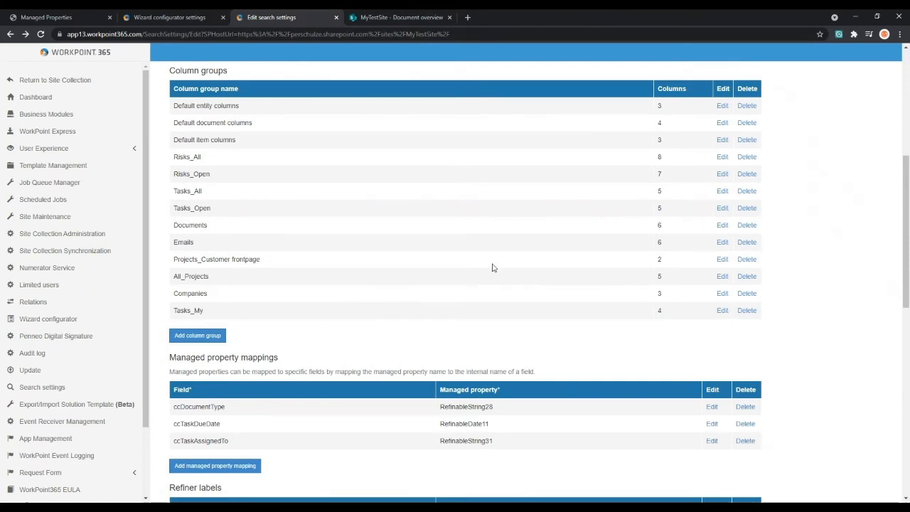
{"action": "scroll", "coordinate": [465, 280], "scroll_direction": "up", "scroll_amount": 2}
{"action": "scroll", "coordinate": [434, 246], "scroll_direction": "up", "scroll_amount": 1}
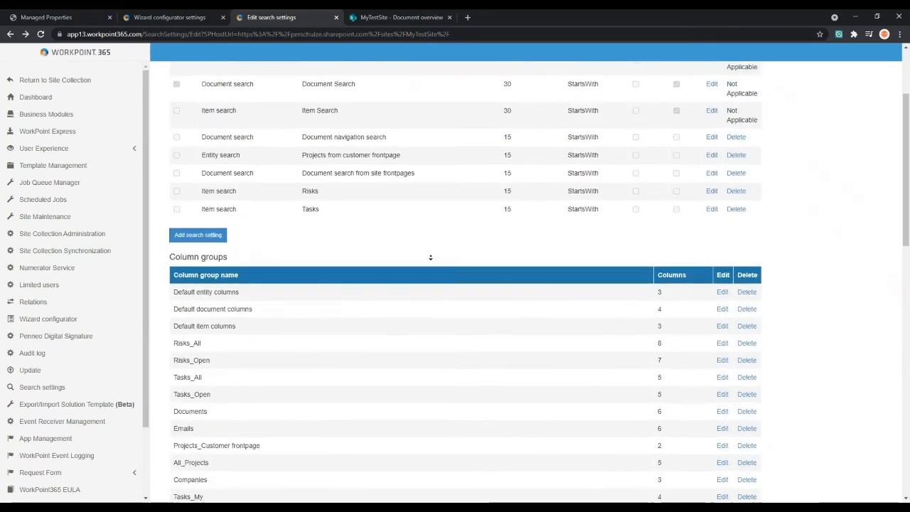
{"action": "scroll", "coordinate": [430, 257], "scroll_direction": "down", "scroll_amount": 1}
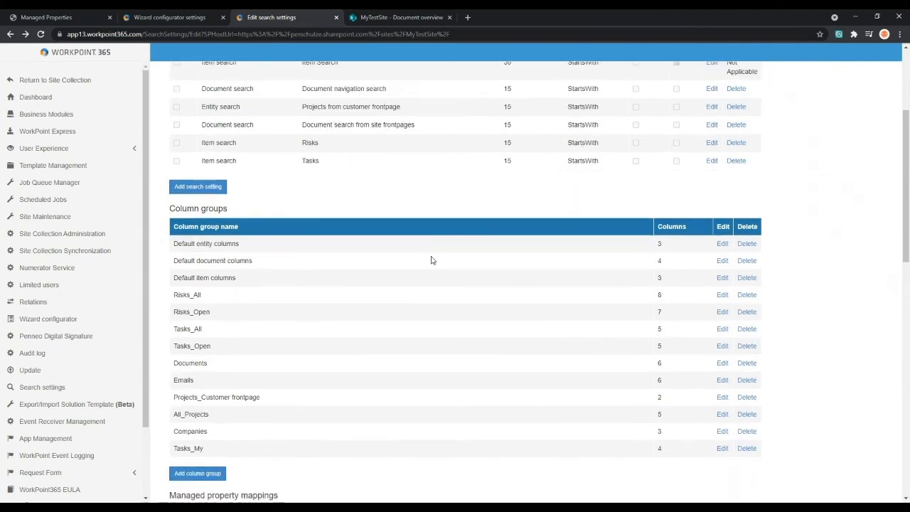
{"action": "scroll", "coordinate": [431, 257], "scroll_direction": "up", "scroll_amount": 2}
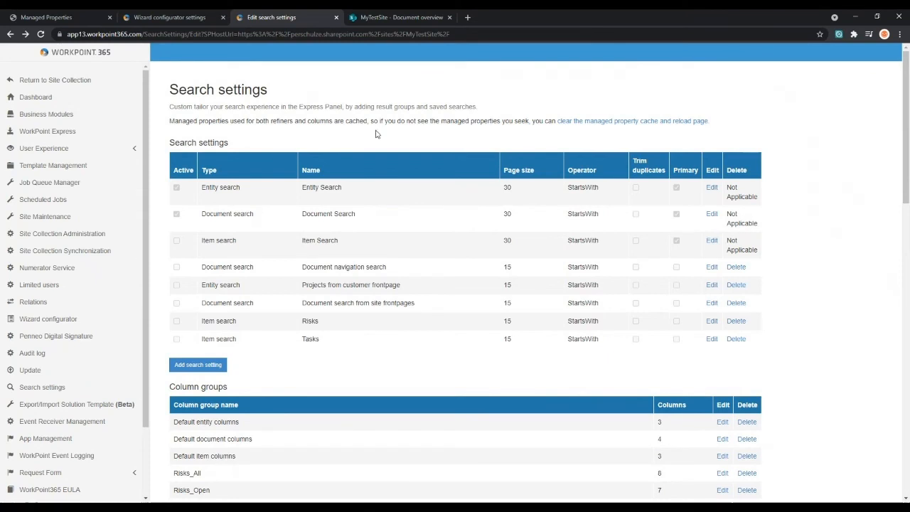
{"action": "scroll", "coordinate": [324, 266], "scroll_direction": "down", "scroll_amount": 1}
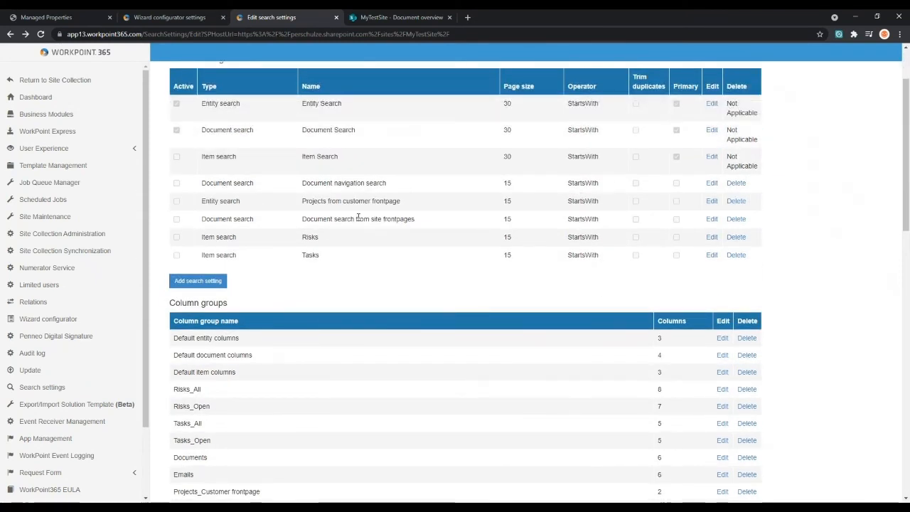
{"action": "left_click_drag", "start_coordinate": [319, 238], "coordinate": [305, 256]}
{"action": "left_click", "coordinate": [309, 256]}
{"action": "left_click_drag", "start_coordinate": [410, 203], "coordinate": [305, 202]}
{"action": "left_click", "coordinate": [303, 203]}
- Review the Column groups list and the Managed property mappings table on the search settings page
{"action": "scroll", "coordinate": [386, 201], "scroll_direction": "down", "scroll_amount": 3}
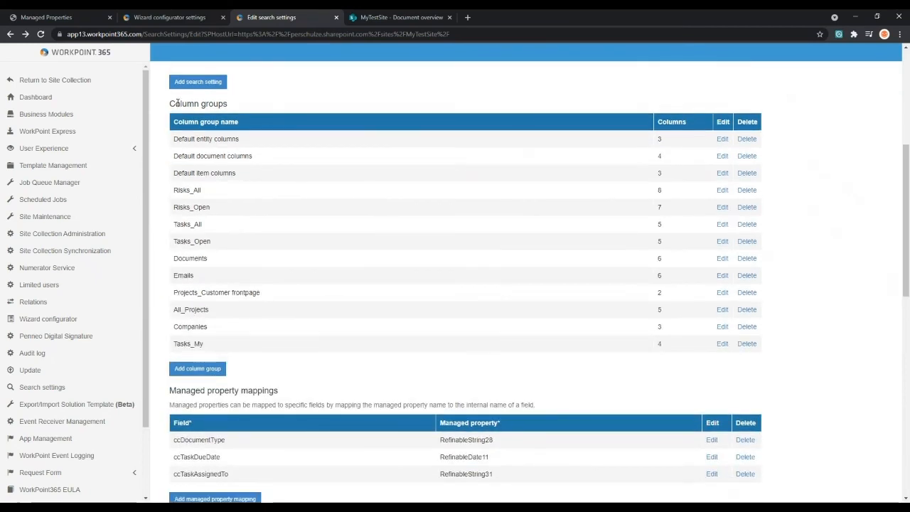
{"action": "left_click_drag", "start_coordinate": [171, 104], "coordinate": [228, 105]}
{"action": "left_click", "coordinate": [228, 117]}
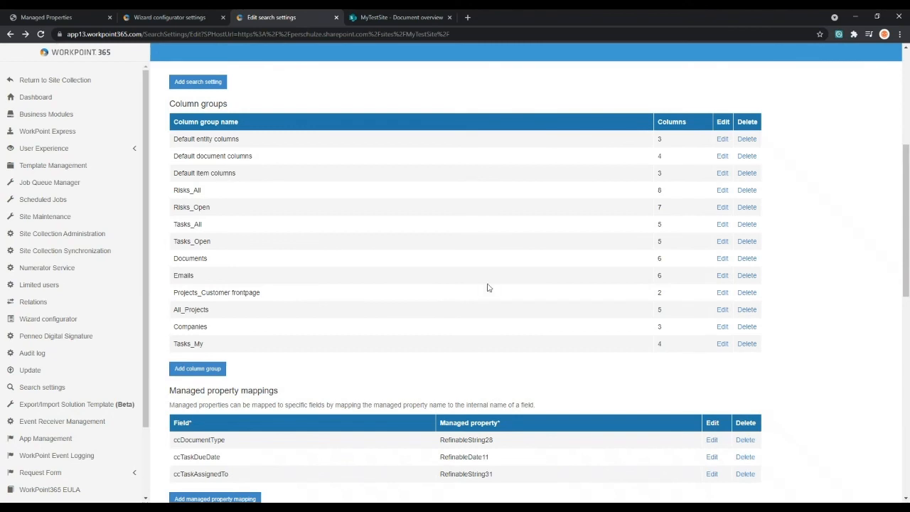
{"action": "scroll", "coordinate": [482, 302], "scroll_direction": "down", "scroll_amount": 3}
{"action": "scroll", "coordinate": [483, 304], "scroll_direction": "down", "scroll_amount": 4}
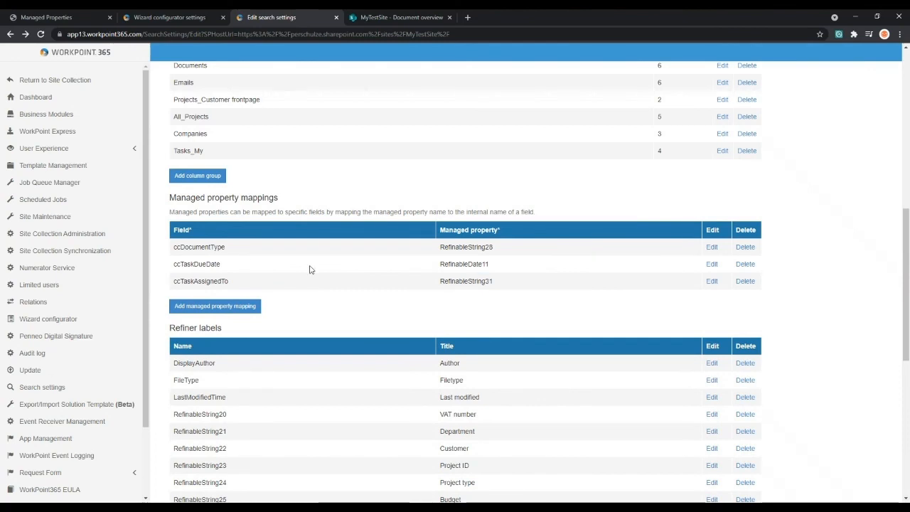
{"action": "scroll", "coordinate": [573, 272], "scroll_direction": "down", "scroll_amount": 2}
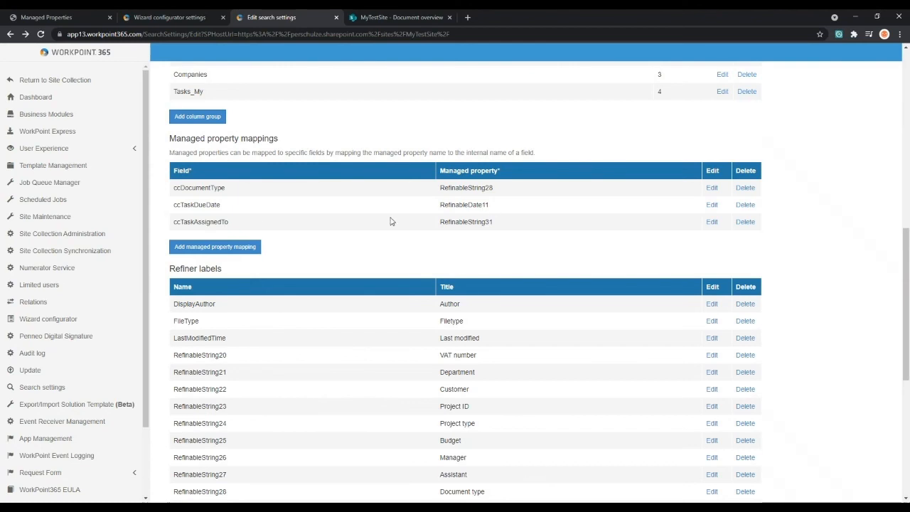
- Review the Refiner labels table, focusing on the title given to RefinableString20
{"action": "scroll", "coordinate": [422, 247], "scroll_direction": "down", "scroll_amount": 1}
{"action": "scroll", "coordinate": [423, 247], "scroll_direction": "down", "scroll_amount": 2}
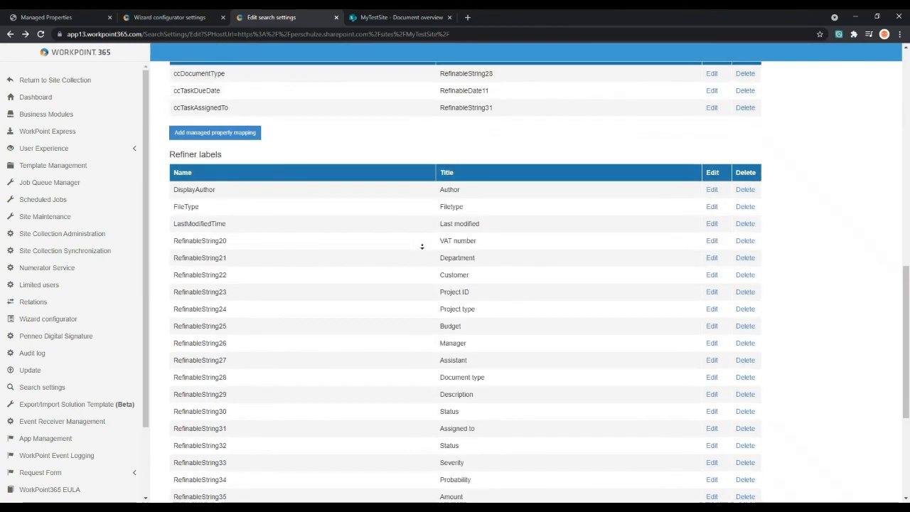
{"action": "scroll", "coordinate": [424, 205], "scroll_direction": "down", "scroll_amount": 2}
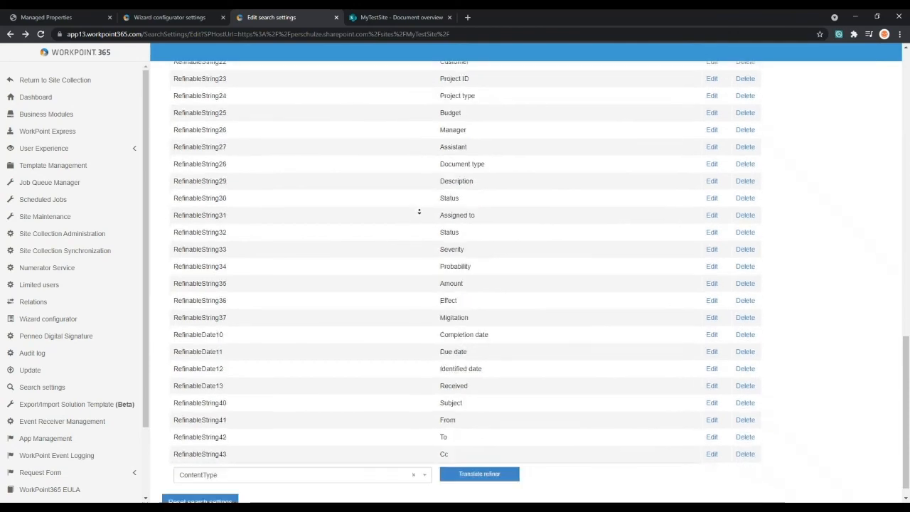
{"action": "scroll", "coordinate": [216, 403], "scroll_direction": "up", "scroll_amount": 2}
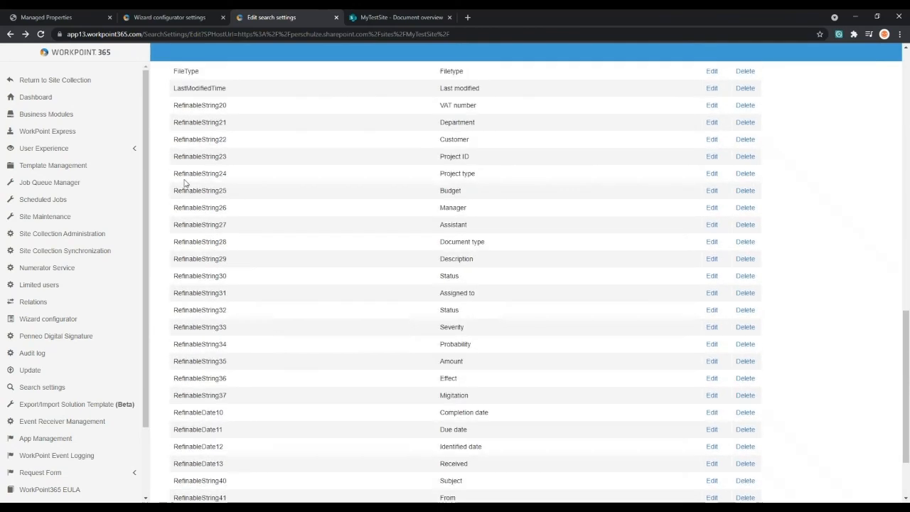
{"action": "scroll", "coordinate": [213, 256], "scroll_direction": "up", "scroll_amount": 1}
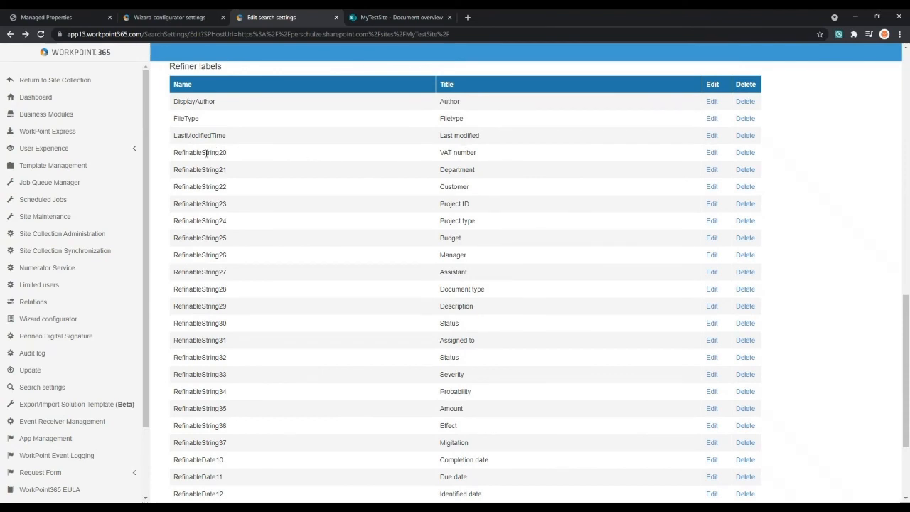
{"action": "mouse_move", "coordinate": [477, 153]}
{"action": "left_mouse_down"}
{"action": "mouse_move", "coordinate": [441, 153]}
{"action": "mouse_move", "coordinate": [475, 153]}
{"action": "left_mouse_up"}
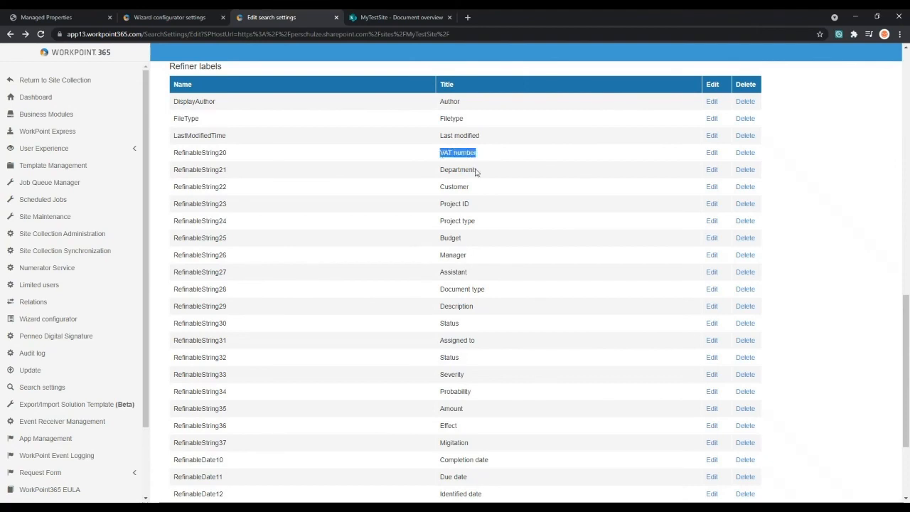
{"action": "left_click", "coordinate": [496, 169]}
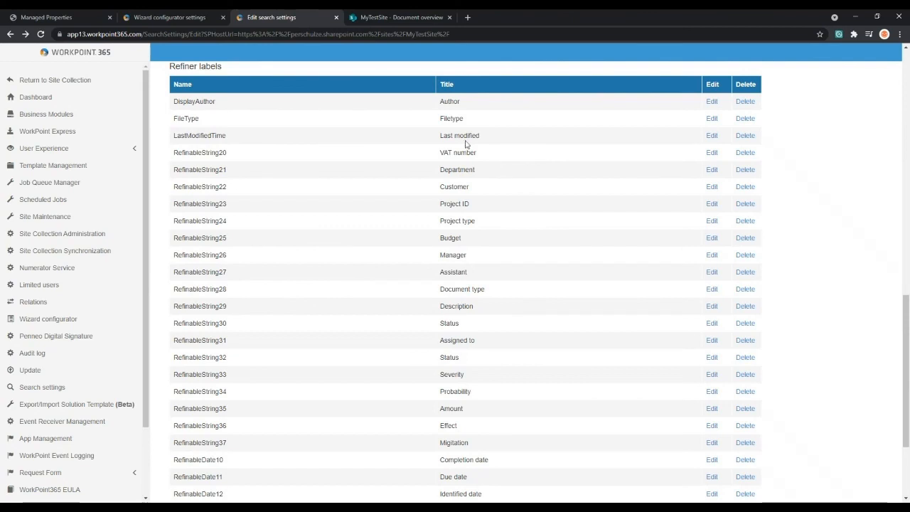
- Revisit the Search settings table, the wizard configurator page with Batch update tasks, and the Document overview page
{"action": "scroll", "coordinate": [360, 170], "scroll_direction": "up", "scroll_amount": 1}
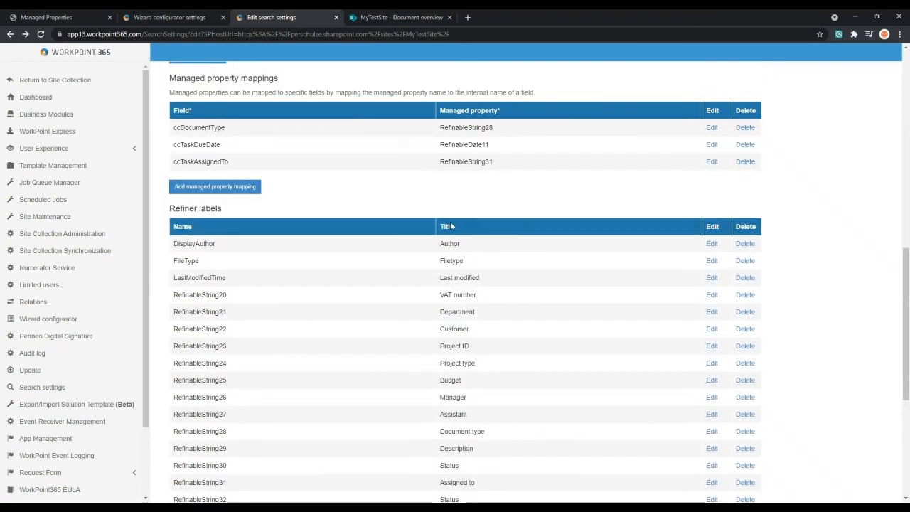
{"action": "scroll", "coordinate": [451, 226], "scroll_direction": "up", "scroll_amount": 8}
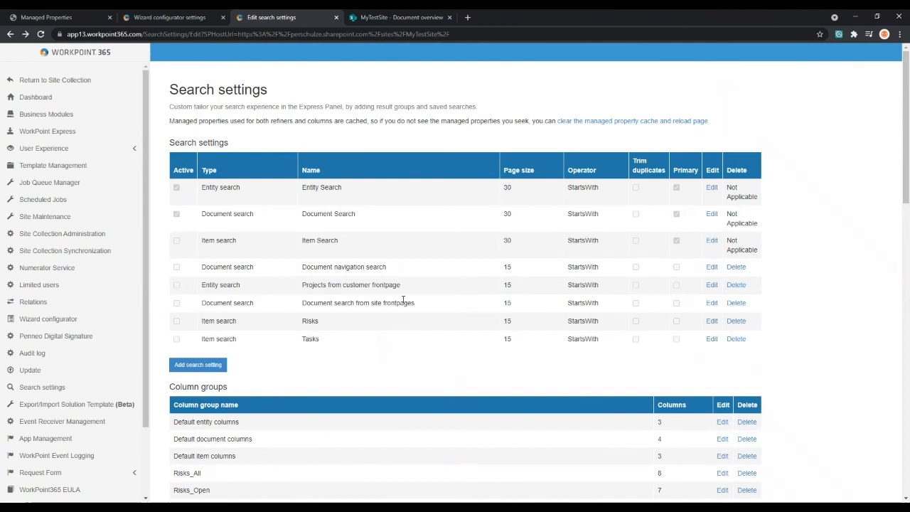
{"action": "left_click", "coordinate": [171, 17]}
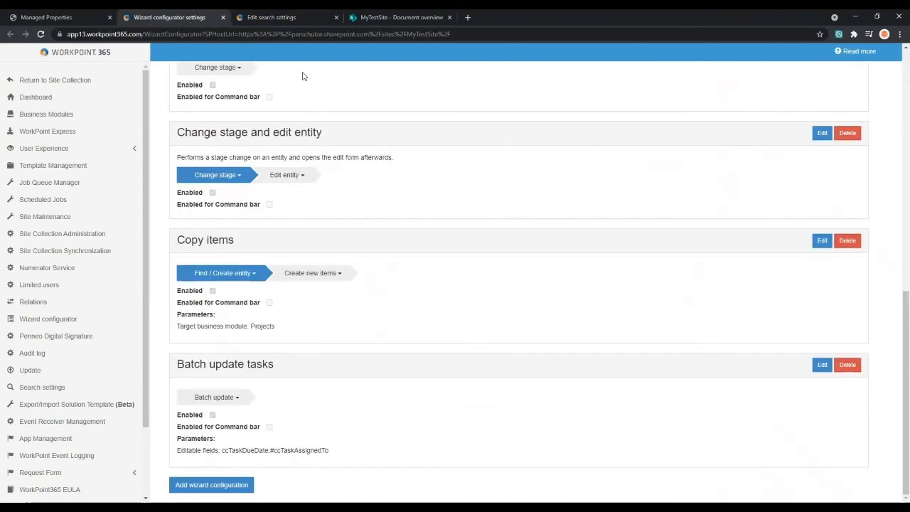
{"action": "left_click", "coordinate": [375, 17]}
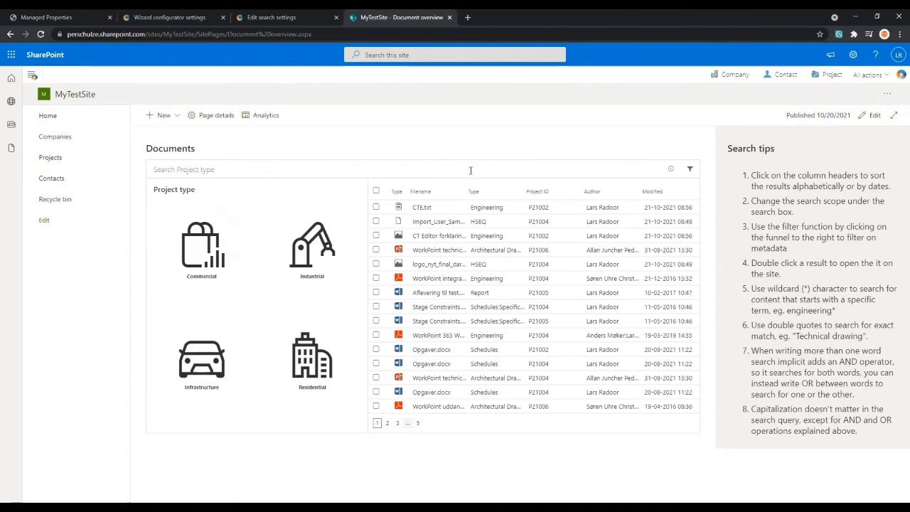
- Examine the crawled property mapped to RefinableString20 on the SharePoint Managed Properties page
{"action": "left_click", "coordinate": [76, 16]}
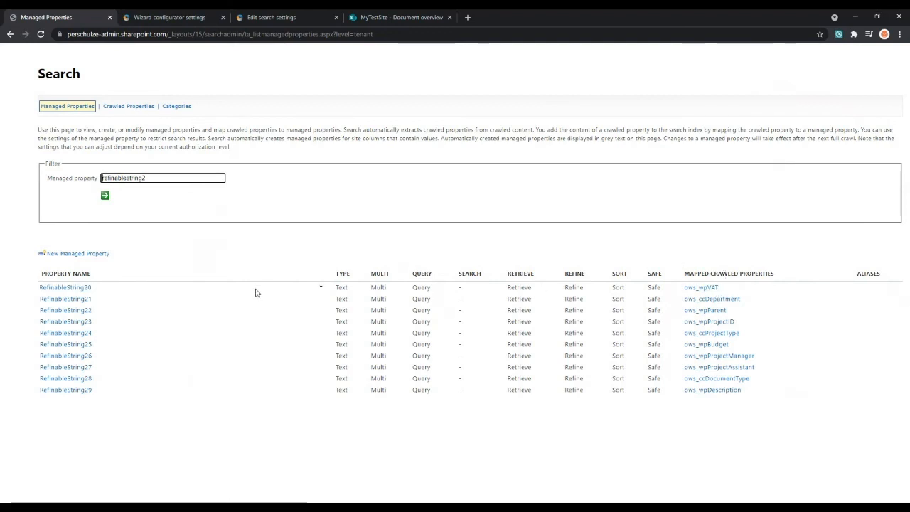
{"action": "left_click_drag", "start_coordinate": [730, 292], "coordinate": [701, 288]}
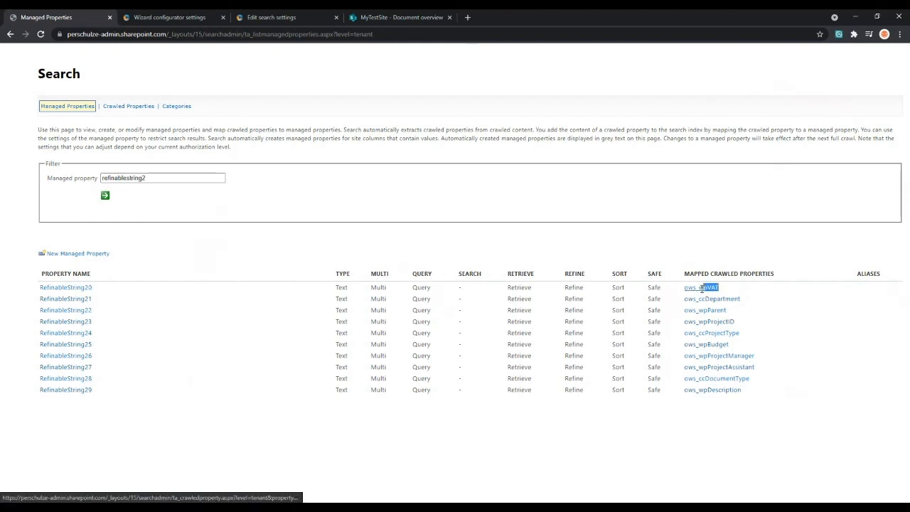
{"action": "left_click", "coordinate": [713, 294]}
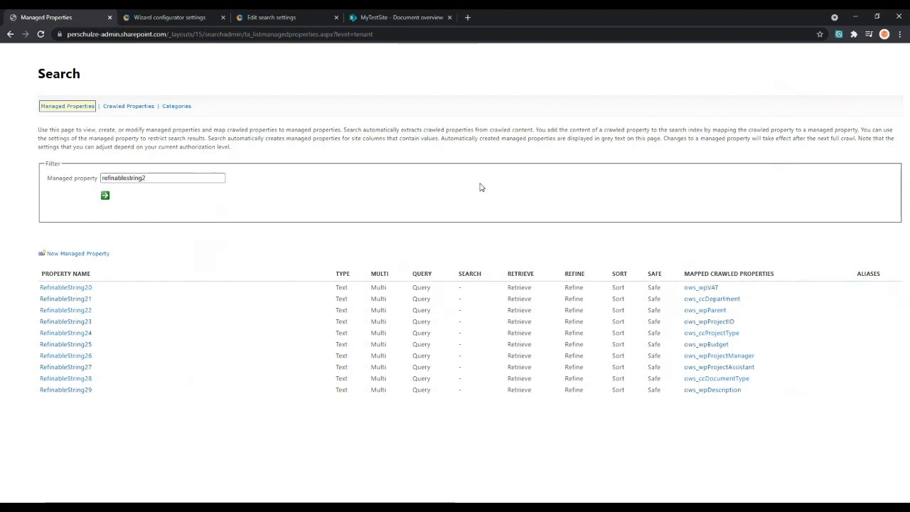
- Open the Companies list from the Document overview site in a separate browser tab and examine its columns
{"action": "left_click", "coordinate": [376, 17]}
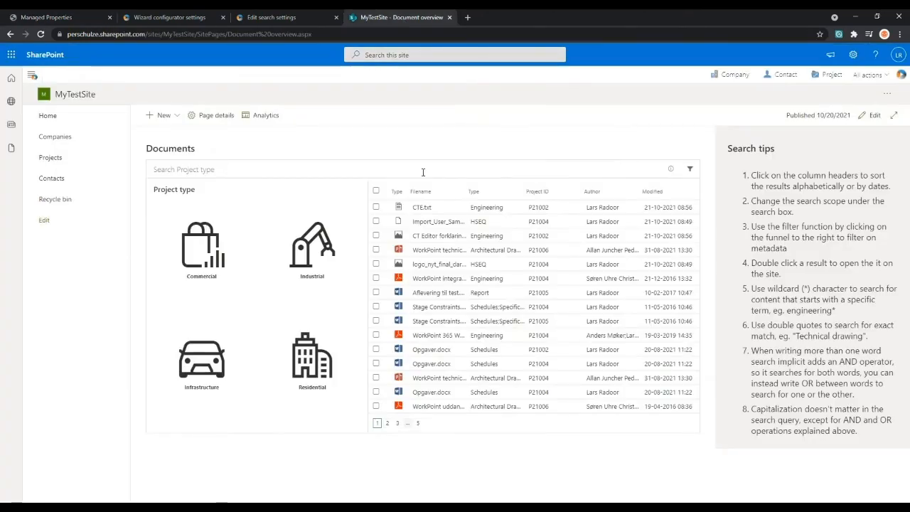
{"action": "left_click", "coordinate": [40, 139], "text": "ctrl"}
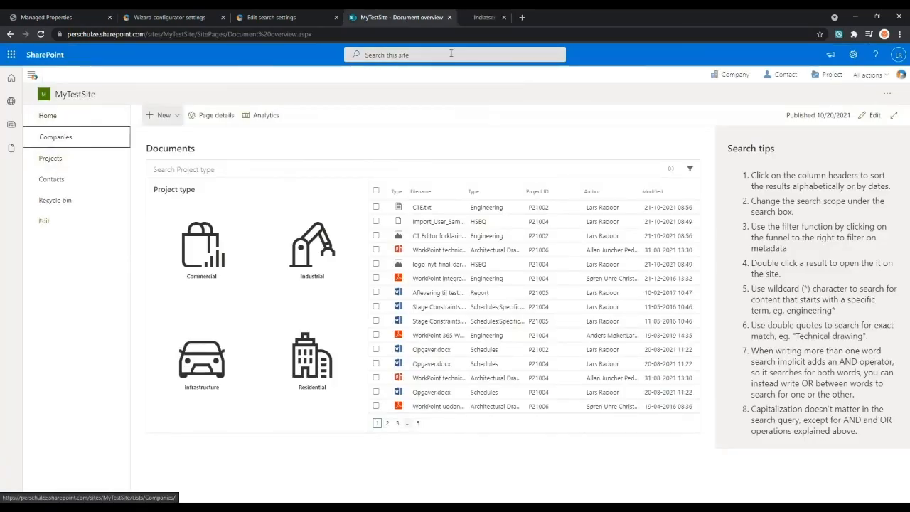
{"action": "left_click", "coordinate": [516, 21]}
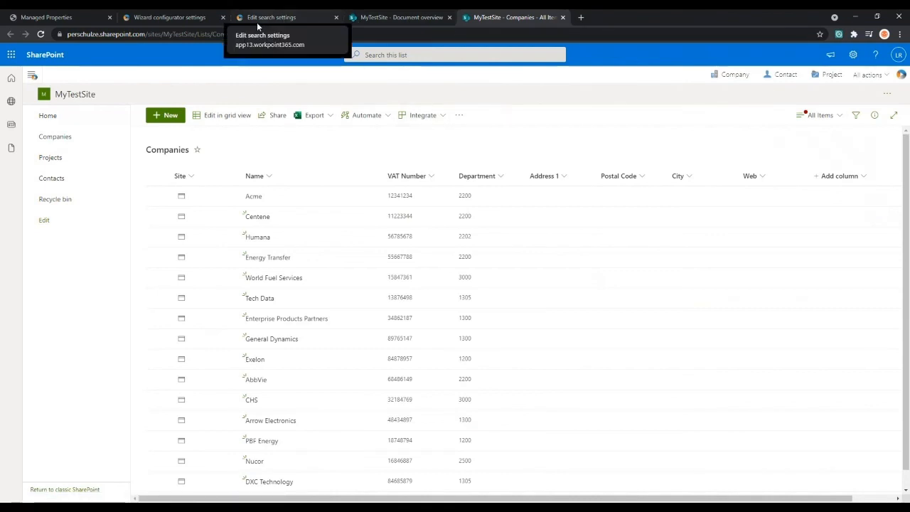
- Return to the Document overview page, put it in edit mode and open the settings of the Documents search web part
{"action": "left_click", "coordinate": [384, 19]}
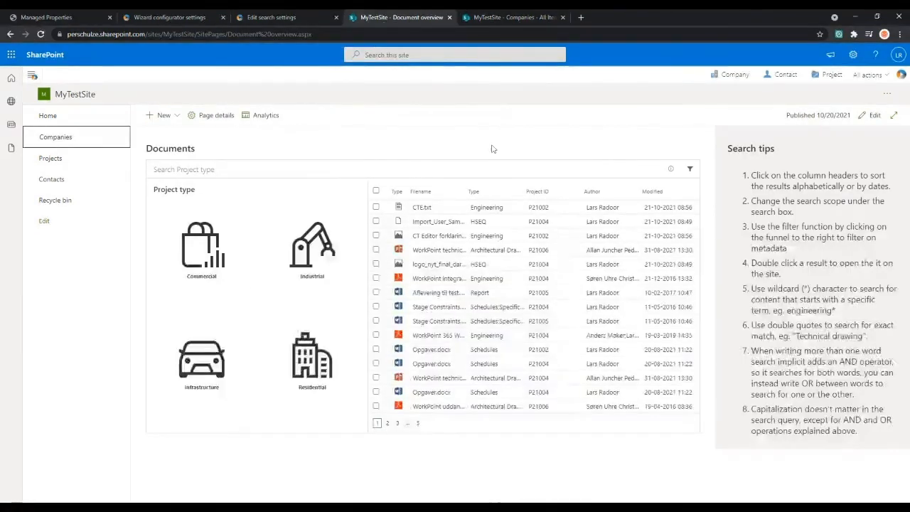
{"action": "left_click", "coordinate": [870, 115]}
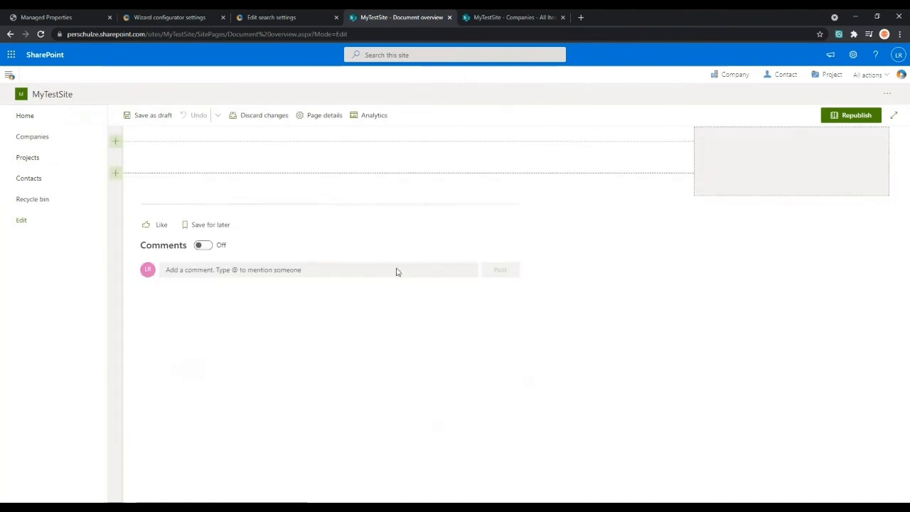
{"action": "left_click", "coordinate": [204, 166]}
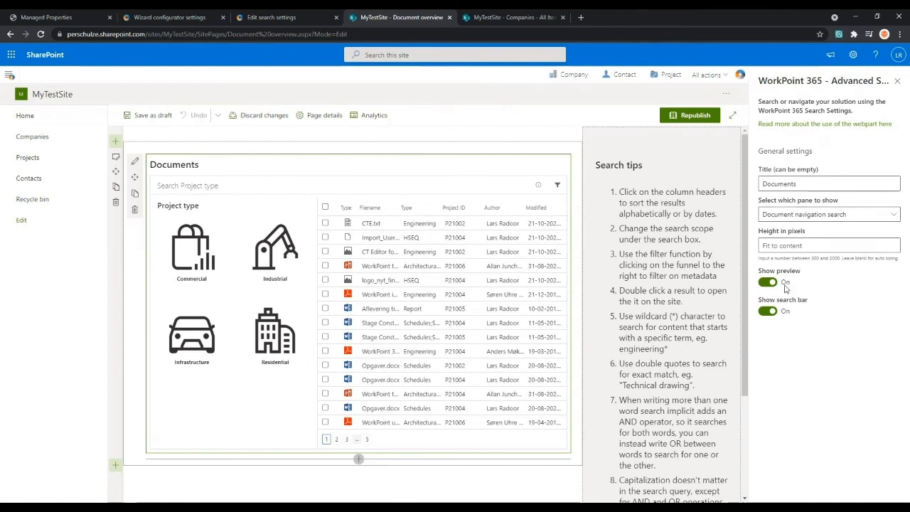
- Examine the web part's title and the available panes, keeping Document navigation search as the pane to show
{"action": "left_click_drag", "start_coordinate": [816, 186], "coordinate": [732, 189]}
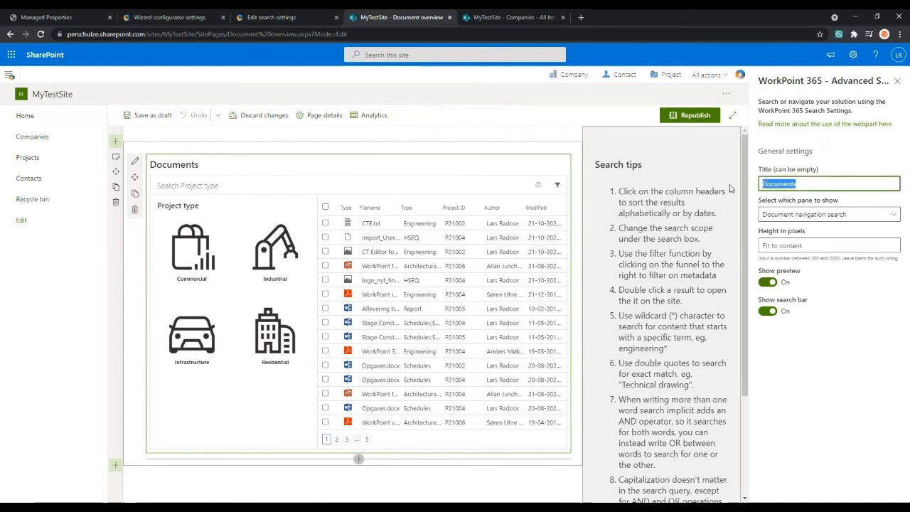
{"action": "left_click", "coordinate": [849, 201]}
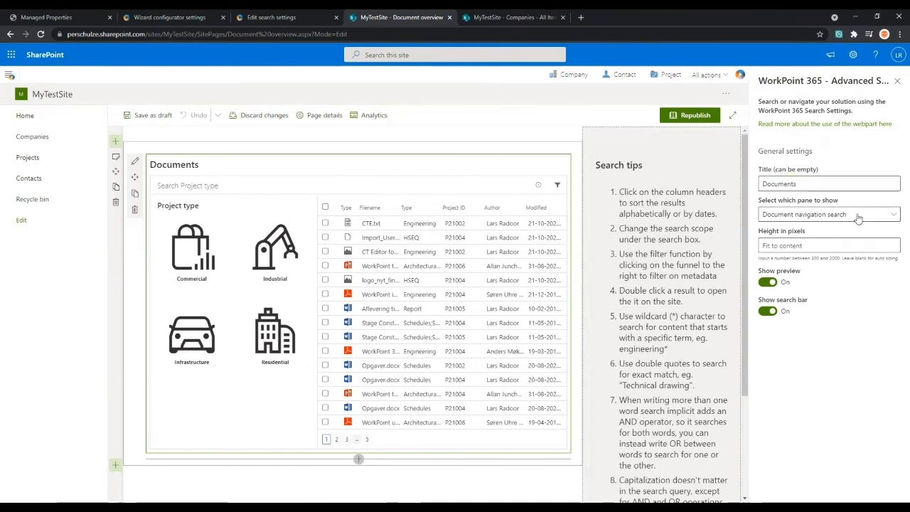
{"action": "left_click", "coordinate": [858, 216]}
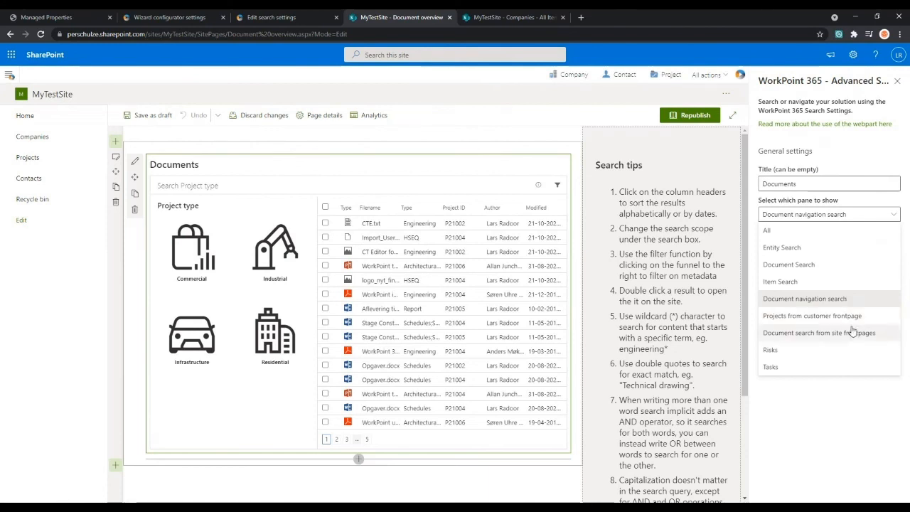
{"action": "left_click", "coordinate": [864, 303]}
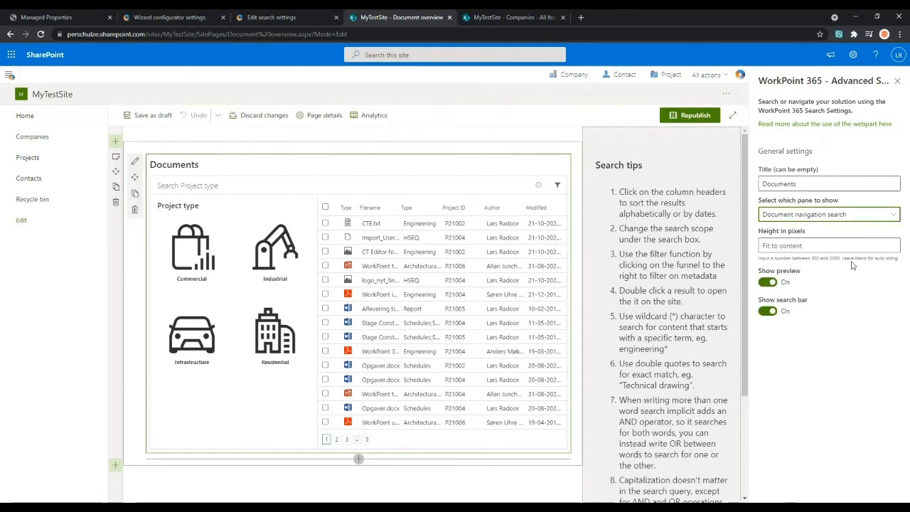
- Switch the web part's search bar off and back on, and turn off Show preview
{"action": "left_click", "coordinate": [770, 311]}
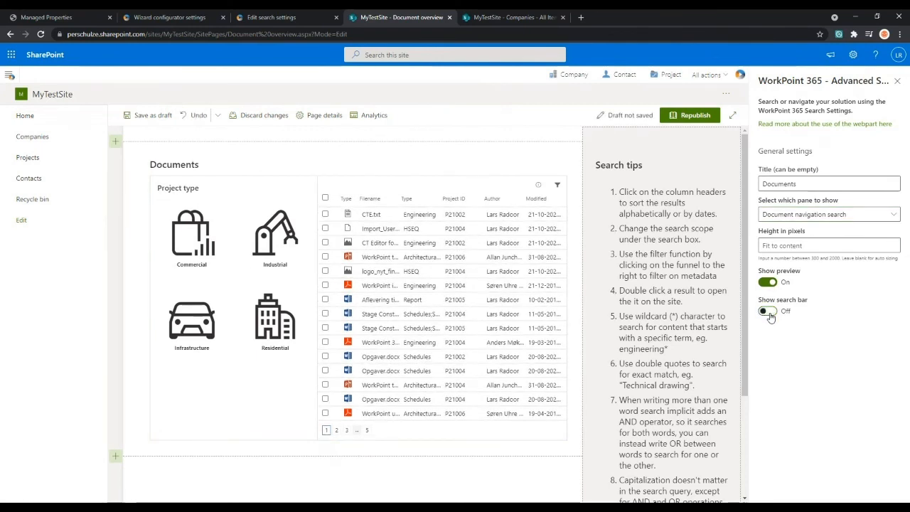
{"action": "left_click", "coordinate": [769, 313]}
{"action": "left_click", "coordinate": [769, 284]}
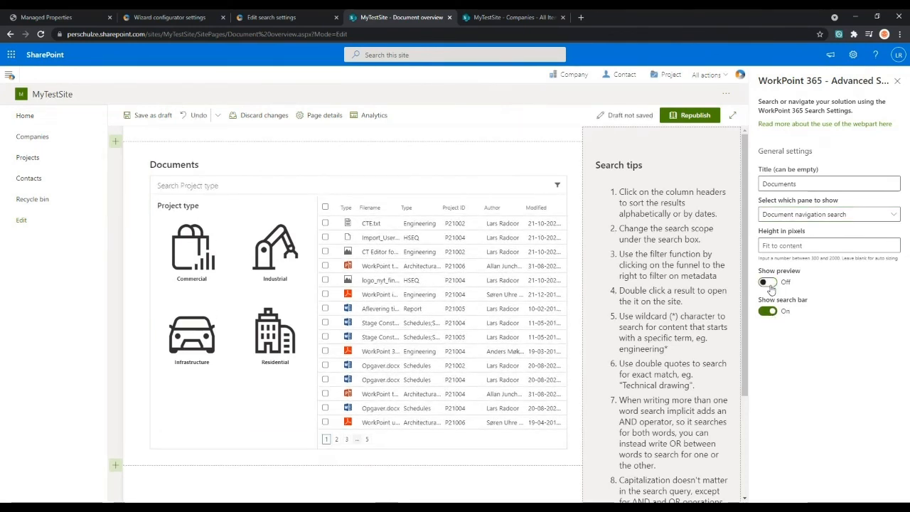
- Turn Show preview back on, set the web part's pane to Risks, and save the page as a draft
{"action": "left_click", "coordinate": [768, 283]}
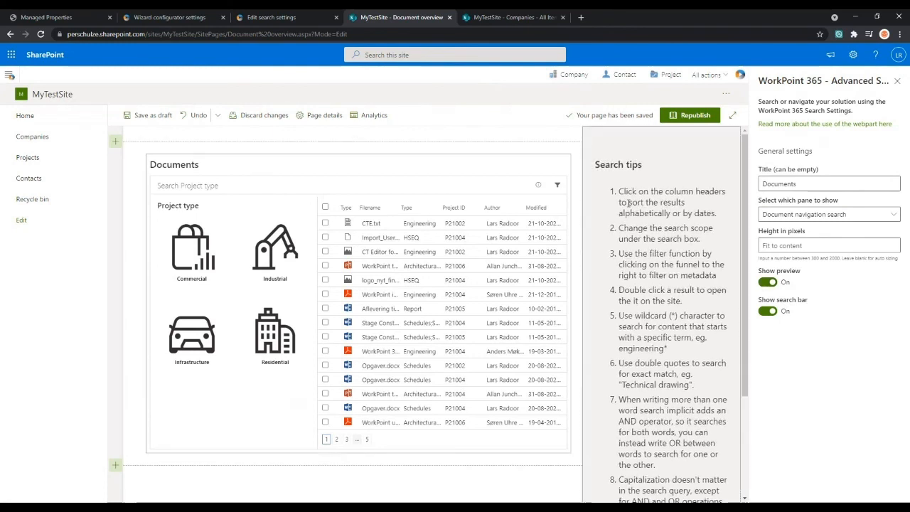
{"action": "left_click", "coordinate": [843, 214]}
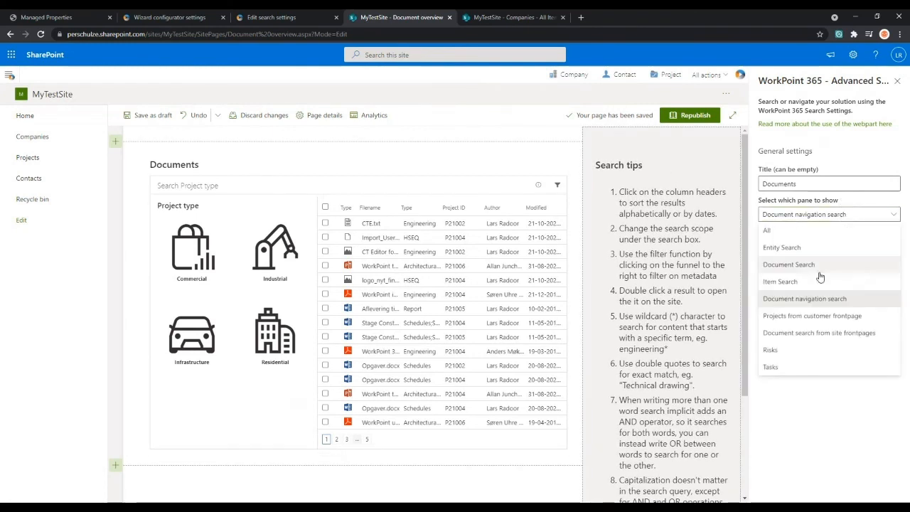
{"action": "left_click", "coordinate": [791, 350]}
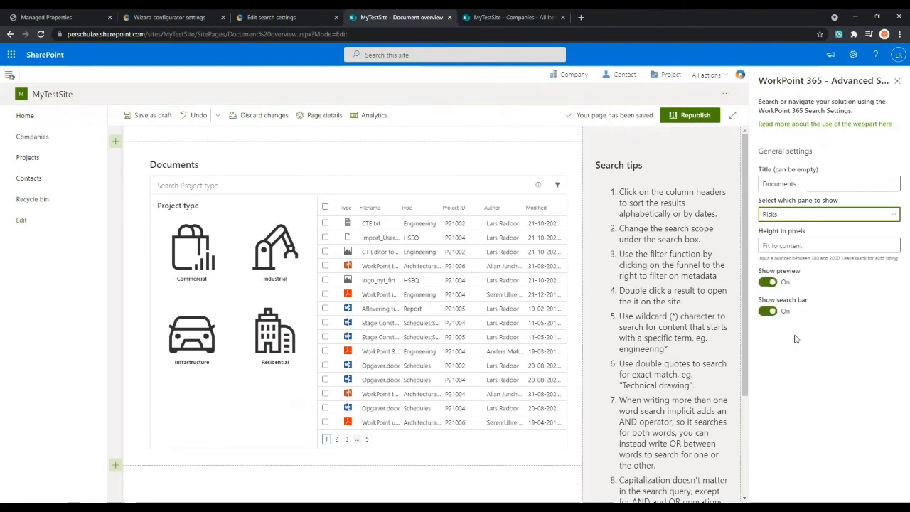
{"action": "left_click", "coordinate": [151, 115]}
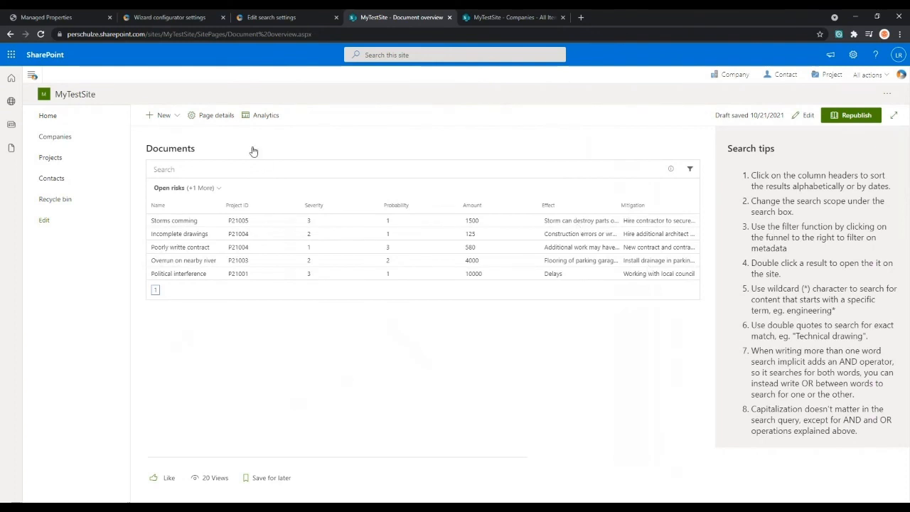
- Edit the page again, set the Documents web part's pane to Document navigation search, and republish the page
{"action": "left_click", "coordinate": [806, 115]}
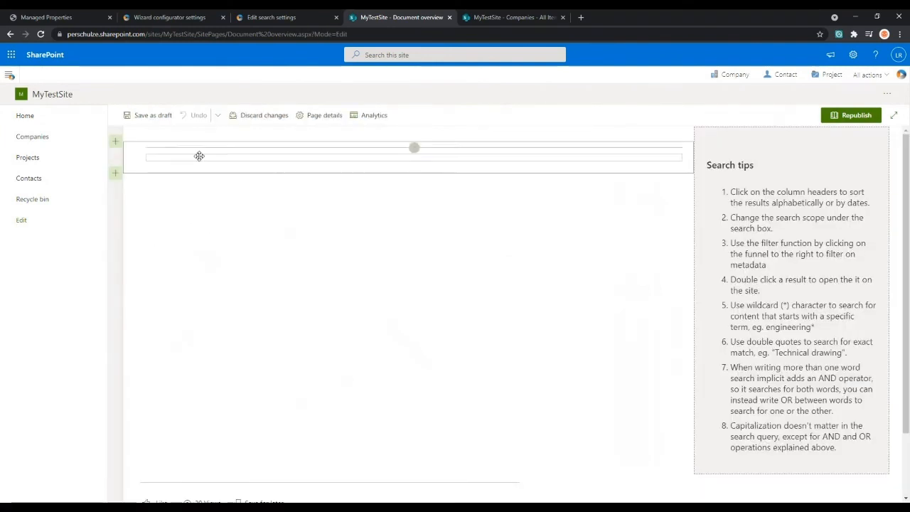
{"action": "left_click", "coordinate": [135, 164]}
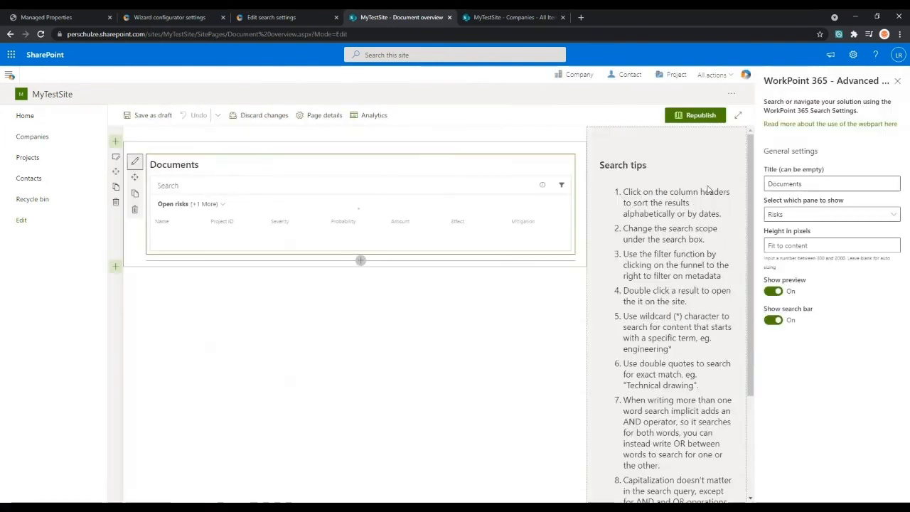
{"action": "left_click", "coordinate": [825, 214]}
{"action": "left_click", "coordinate": [789, 304]}
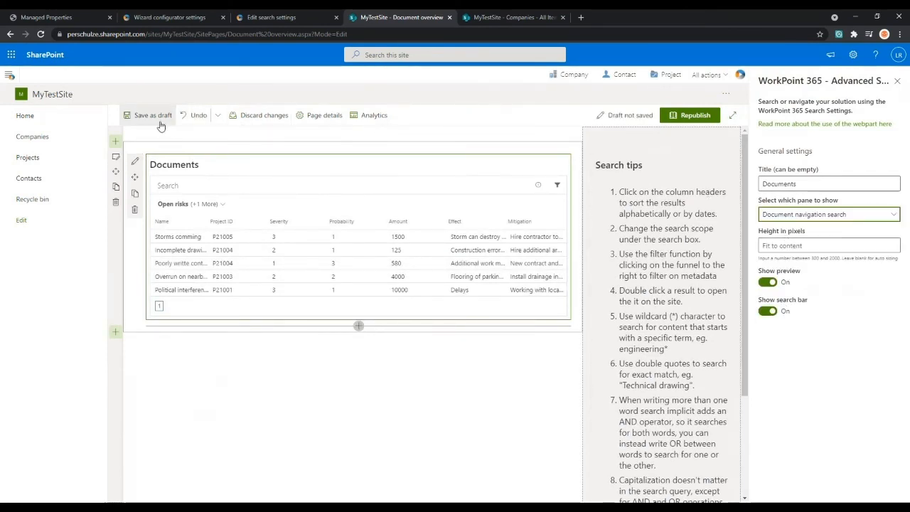
{"action": "left_click", "coordinate": [693, 116]}
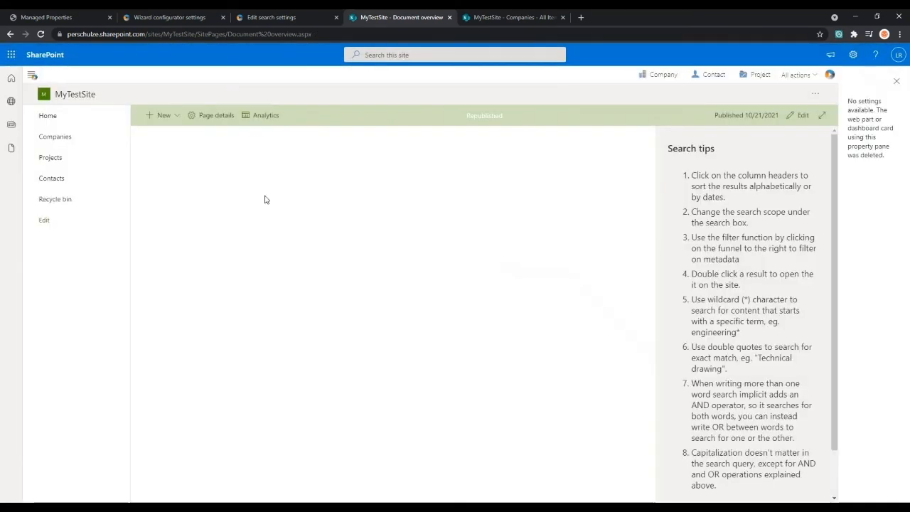